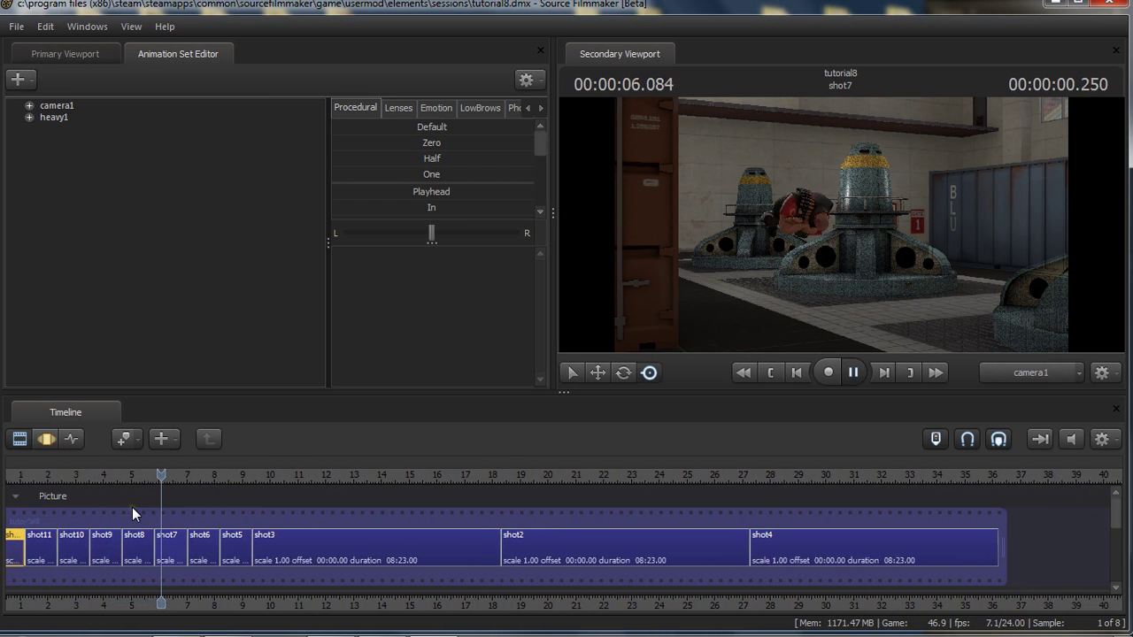
Stop playback and scrub through shot1 around 0.58–0.5 seconds to check the Heavy's pose.
key(space)
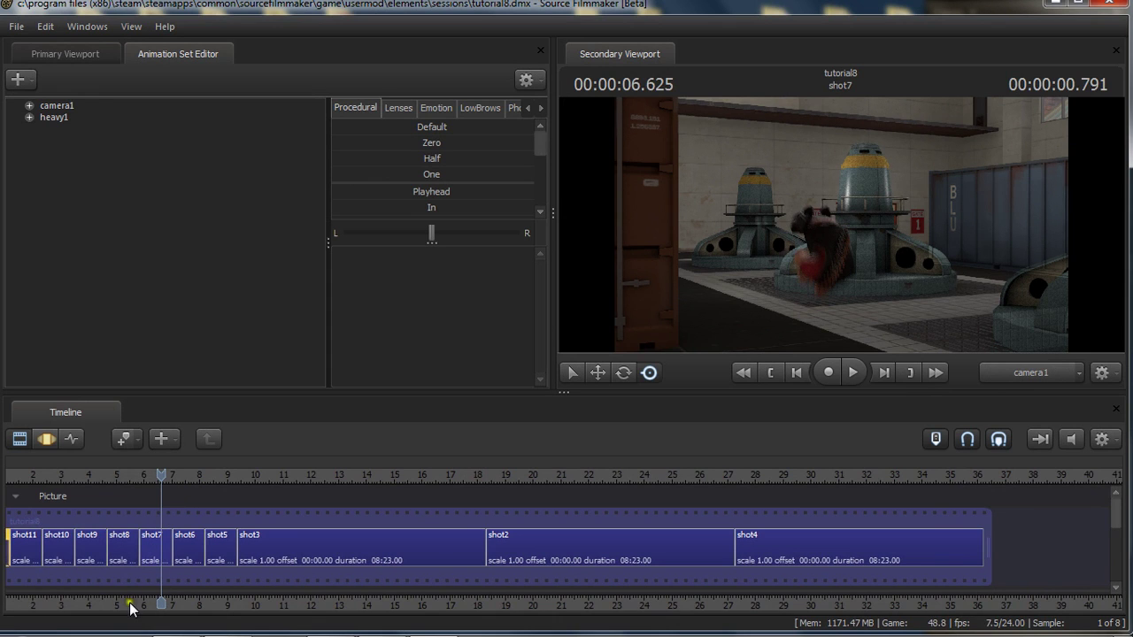
drag(130, 606, 261, 599)
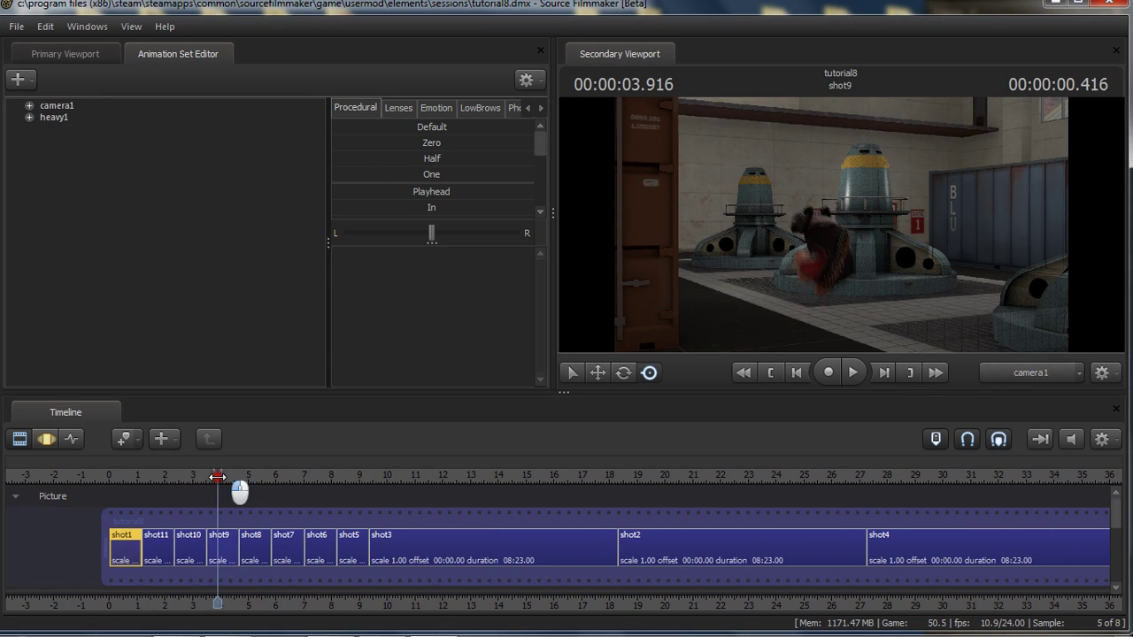
drag(217, 477, 218, 477)
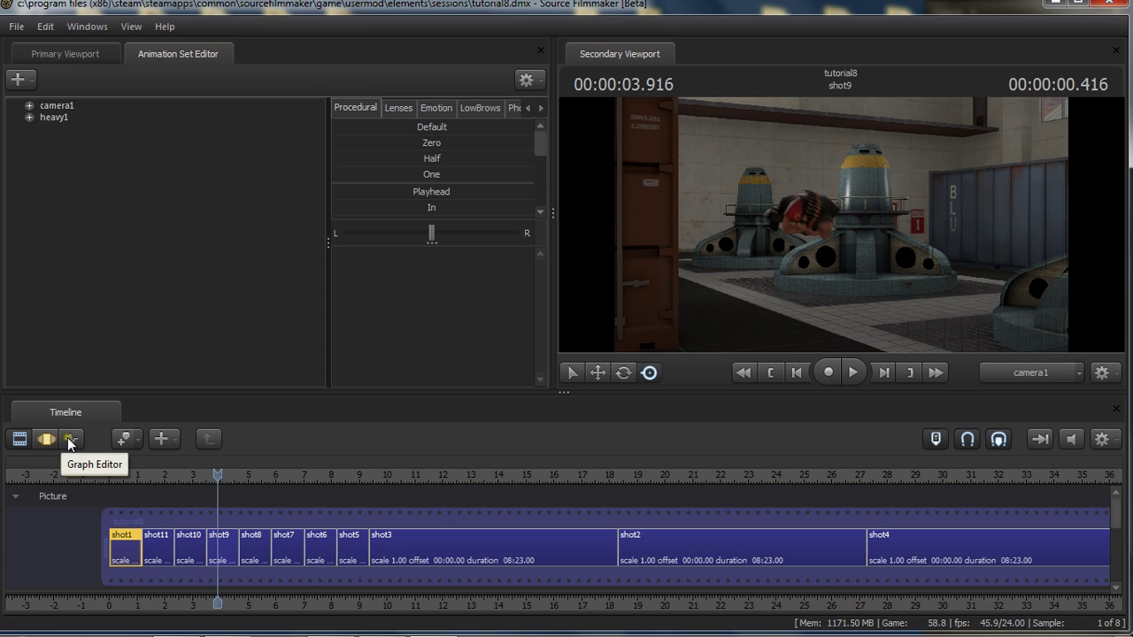
drag(135, 476, 140, 479)
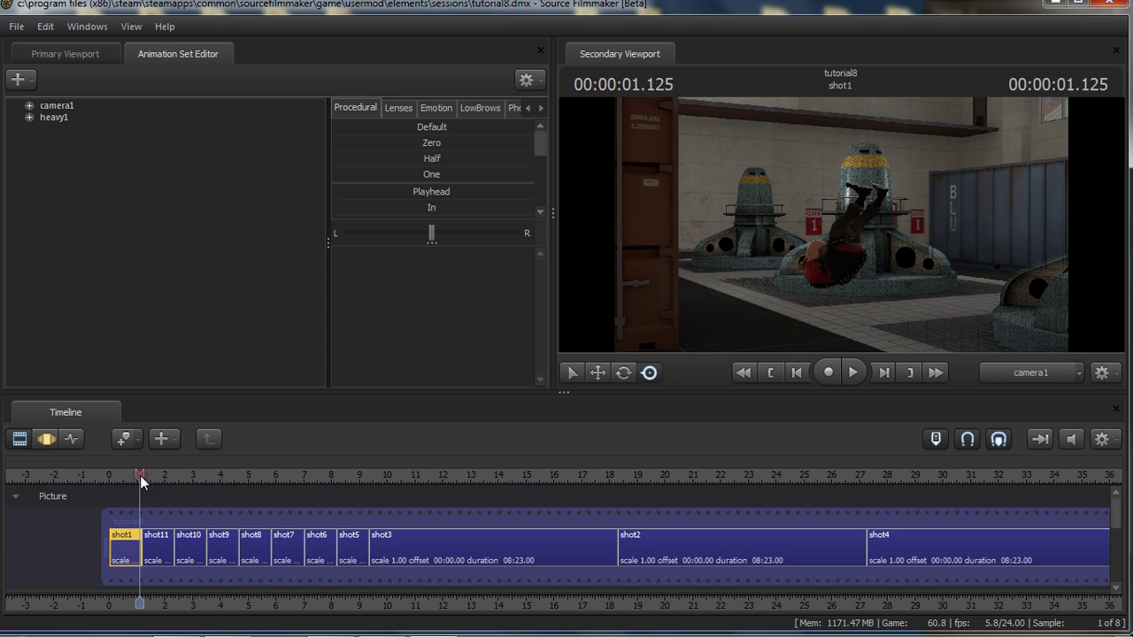
drag(140, 476, 125, 476)
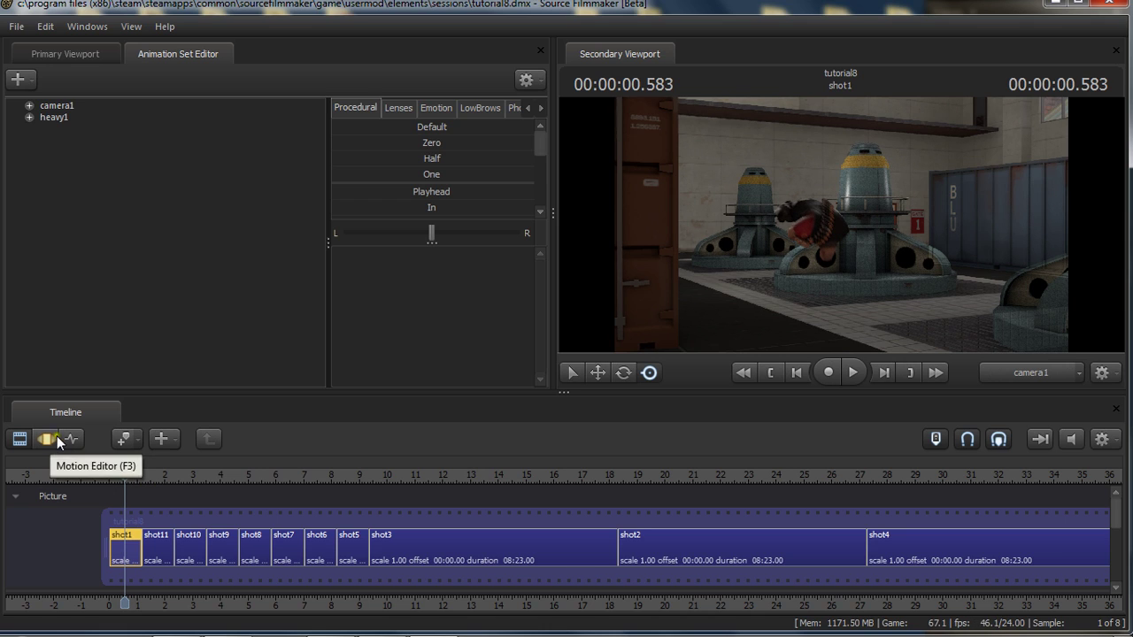
drag(130, 475, 122, 474)
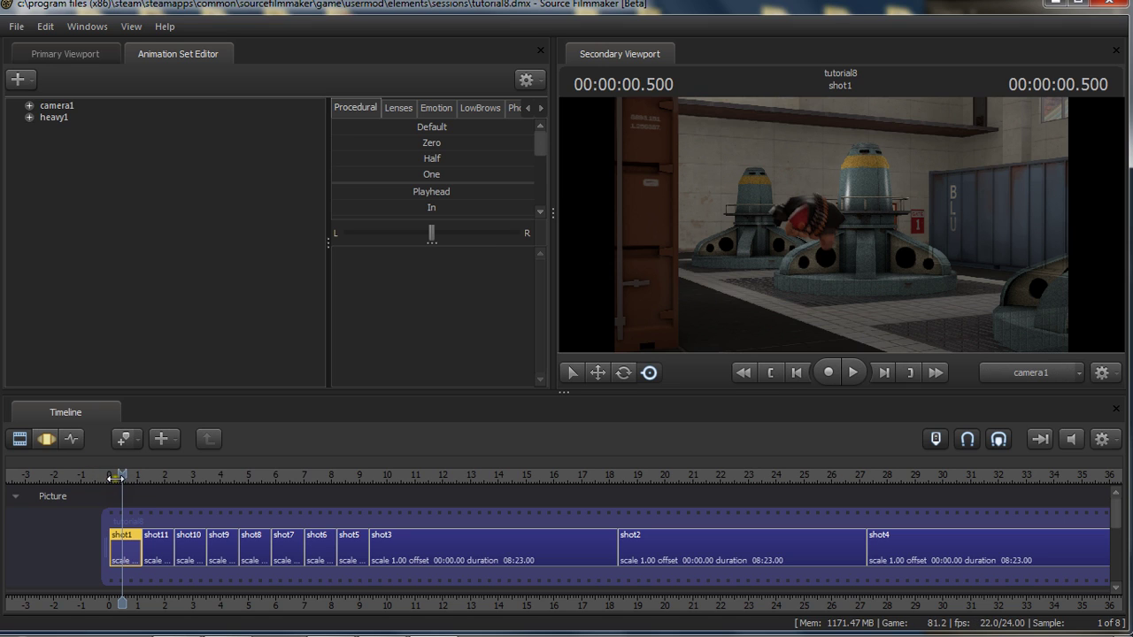
drag(120, 475, 114, 475)
Replay the sequence from shot1, stop, and set the playhead to 0.416 s.
key(space)
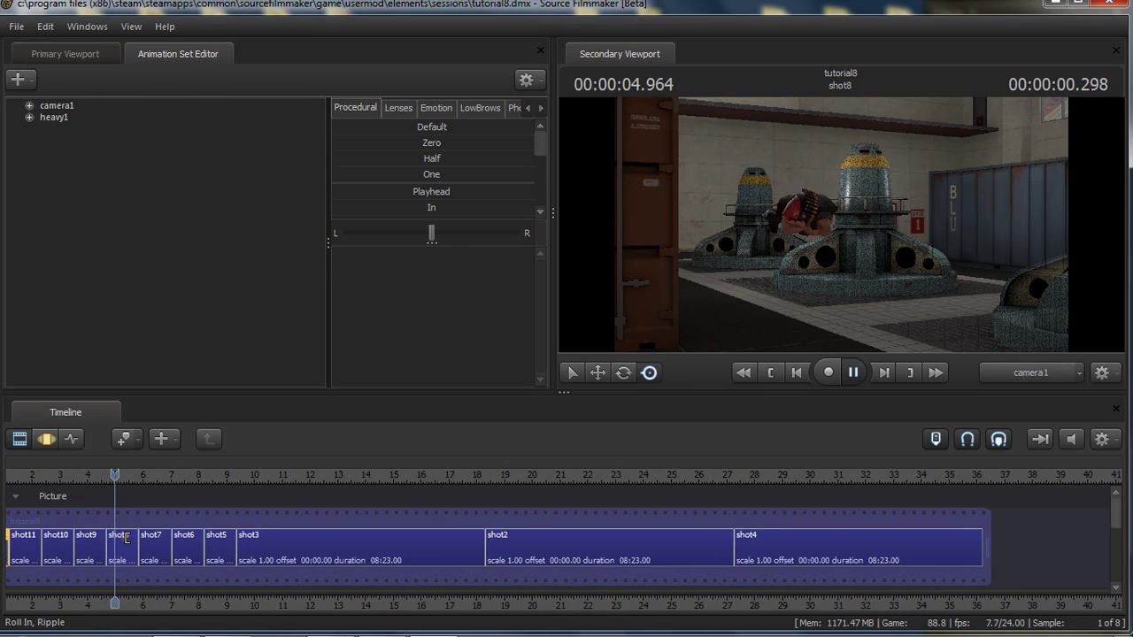
key(space)
middle_drag(154, 615, 286, 531)
click(193, 477)
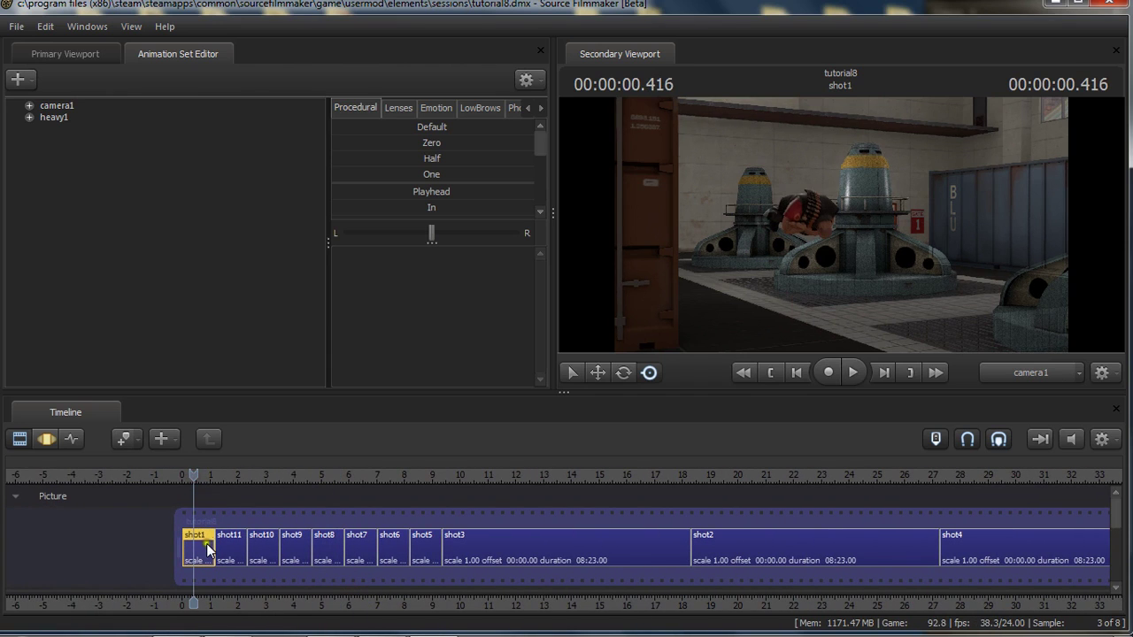
Show shot1 in the graph editor, zoomed to its start, with the playhead on the first frame (0.041).
click(72, 440)
middle_drag(240, 587, 353, 576)
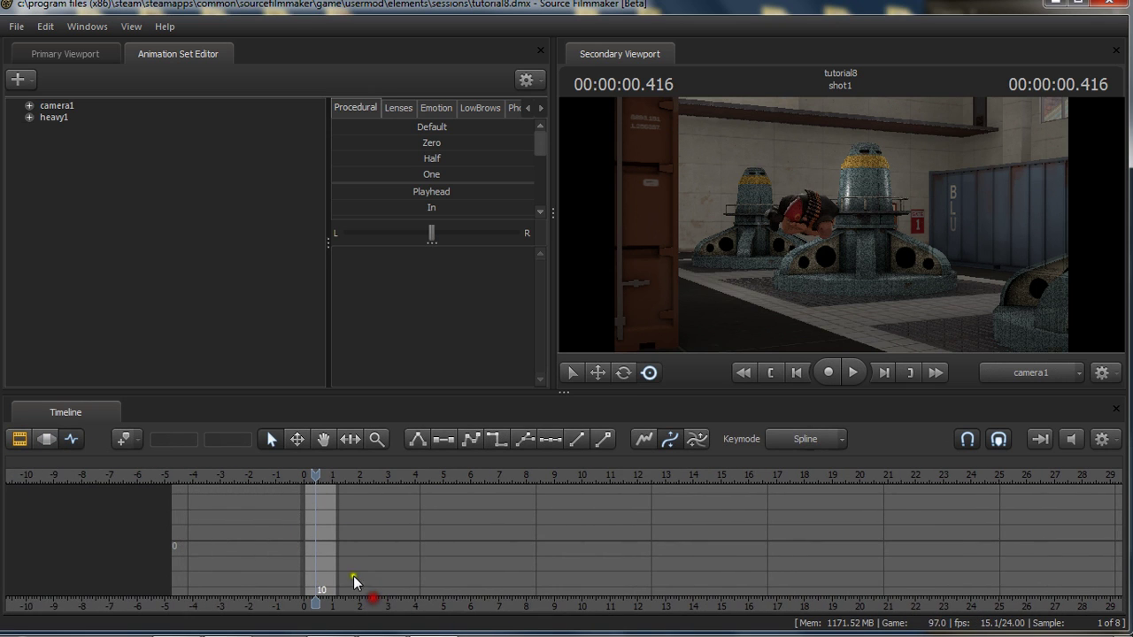
scroll(337, 542, up, 5)
scroll(332, 546, up, 3)
drag(207, 478, 239, 481)
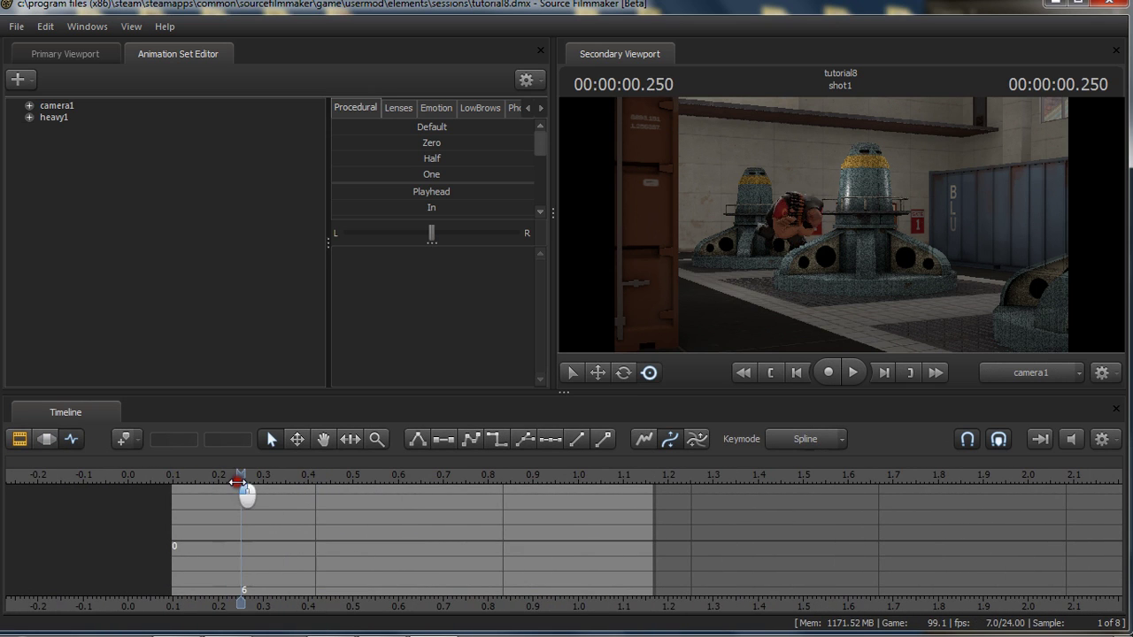
middle_drag(277, 605, 333, 506)
click(274, 475)
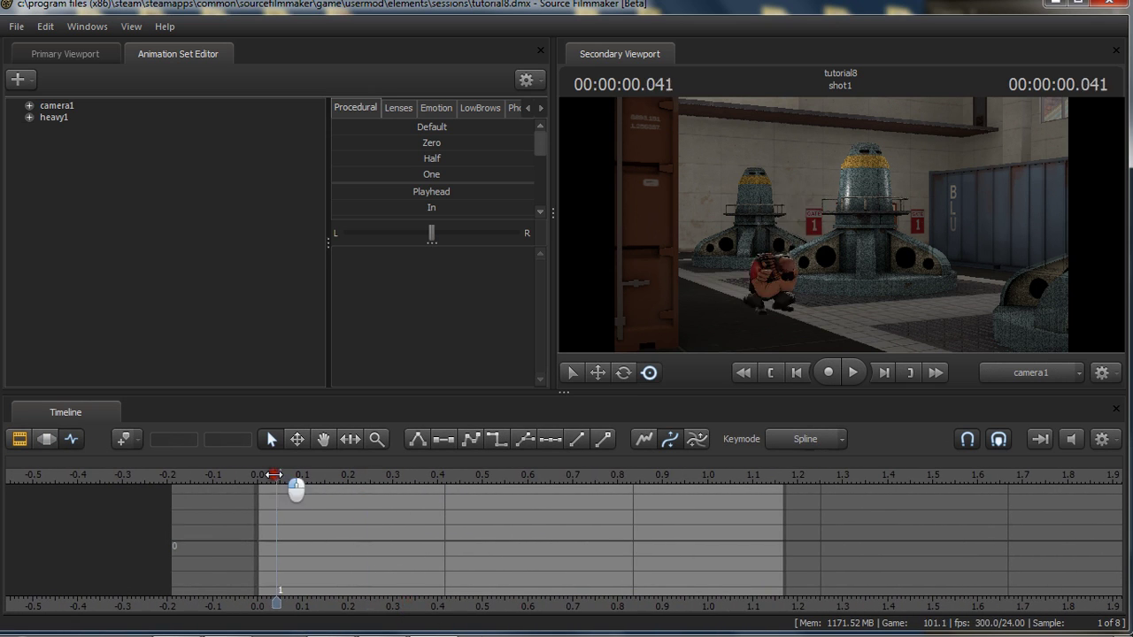
Show the primary viewport and fly the secondary Work Camera in to frame the Heavy.
click(64, 53)
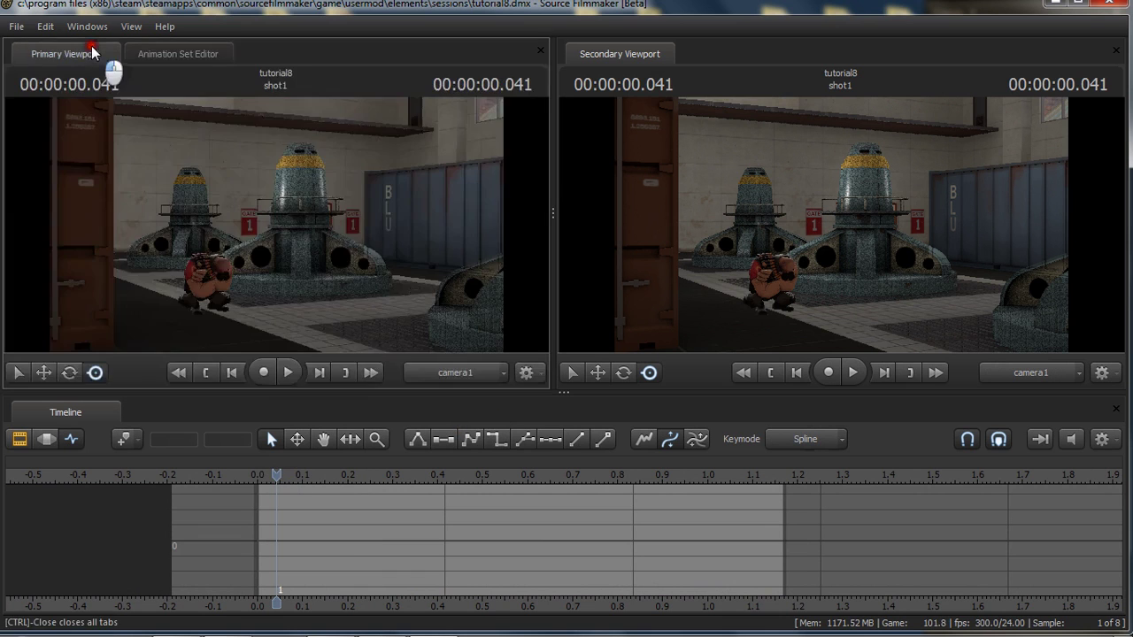
click(1030, 373)
key(w)
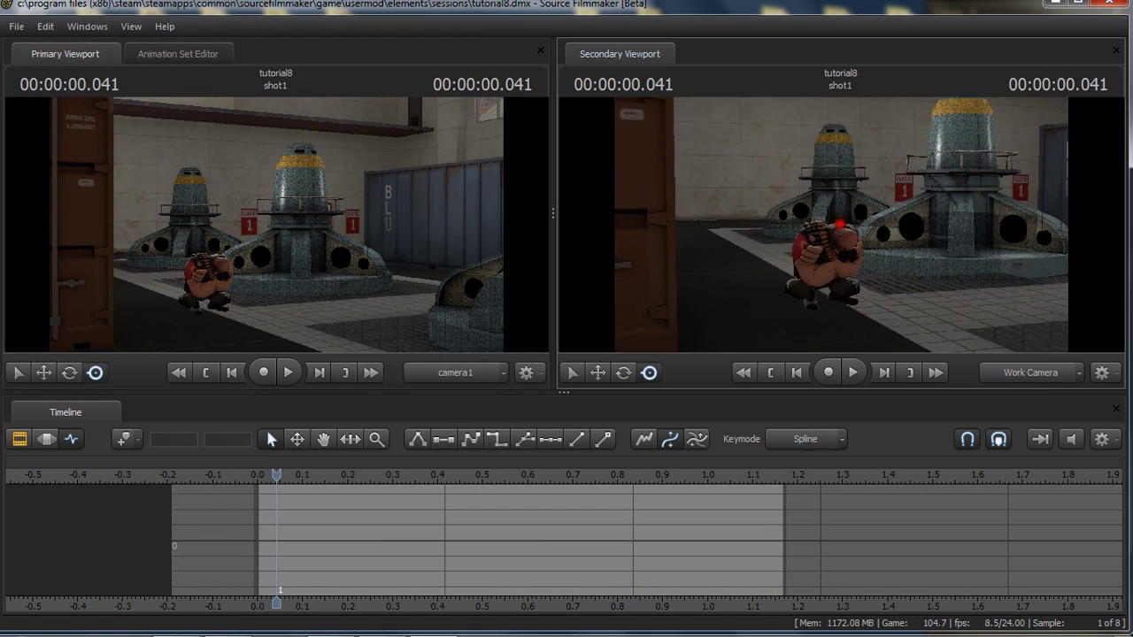
key(w)
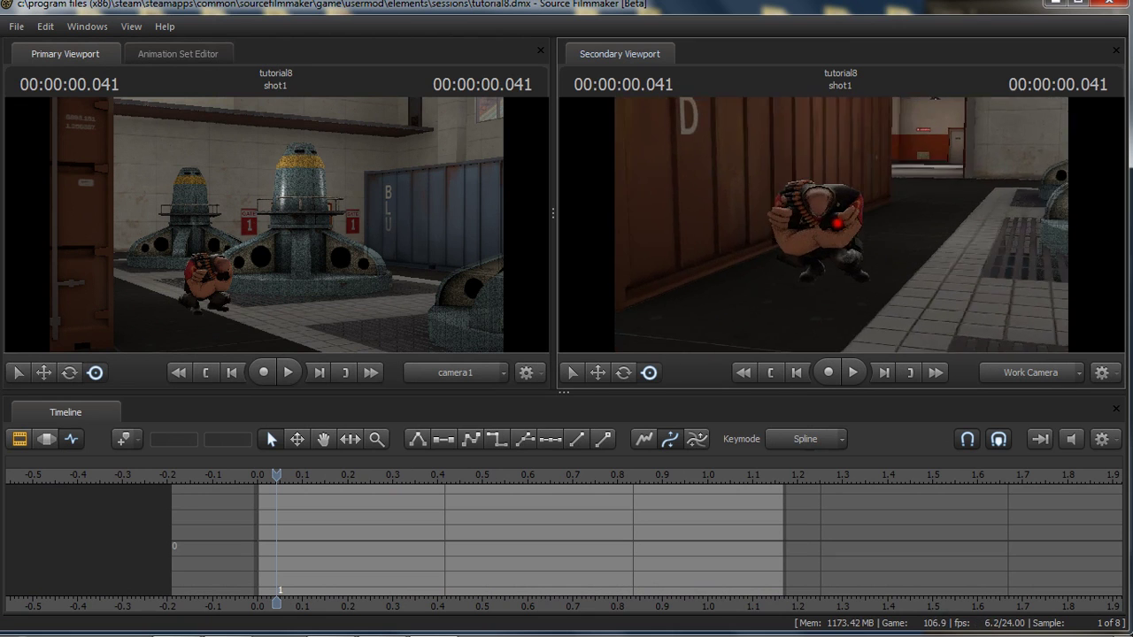
drag(824, 214, 862, 235)
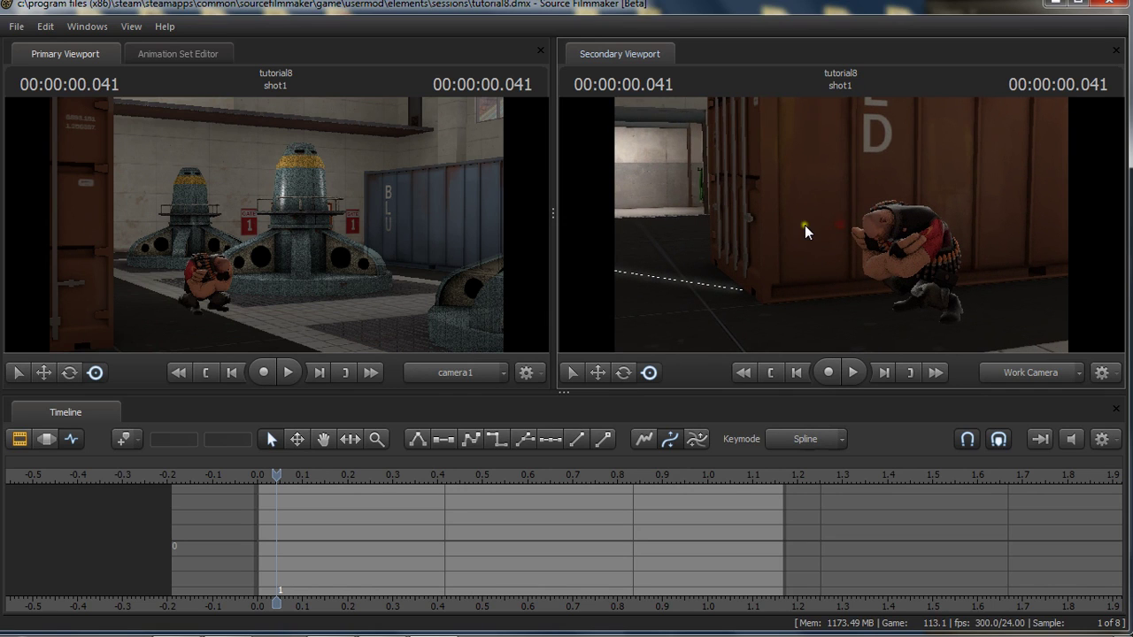
click(279, 475)
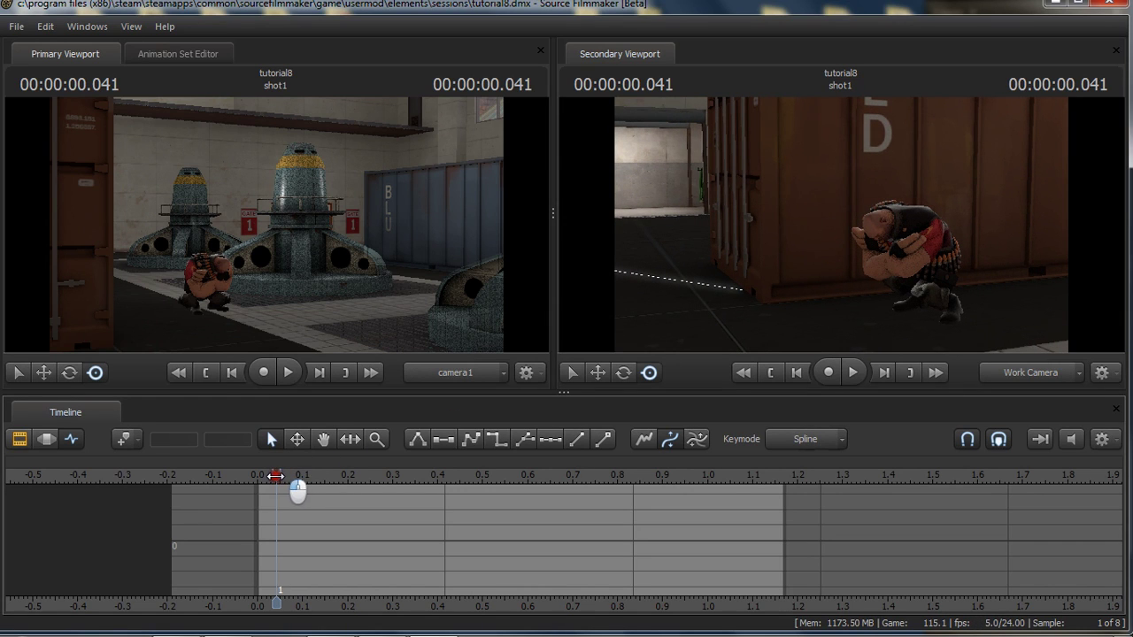
Step back and forth through frames 3–13 of the Heavy's jump.
key(Right)
key(Right)
key(Right)
key(Right)
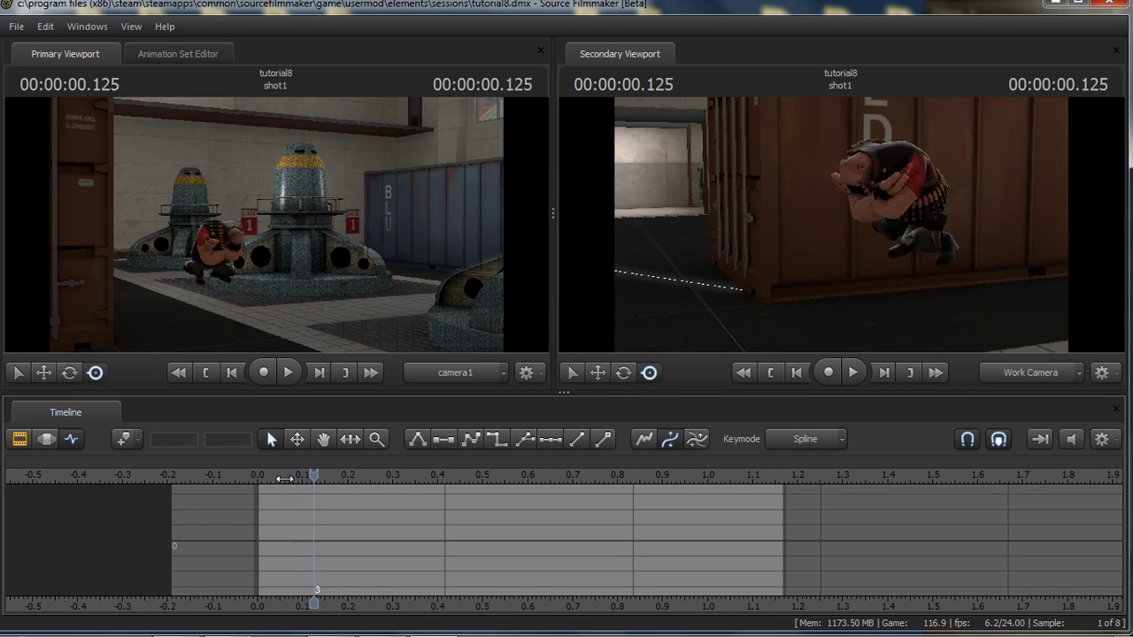
key(Right)
key(Right)
key(Right)
key(Right)
key(Right)
key(Right)
key(Right)
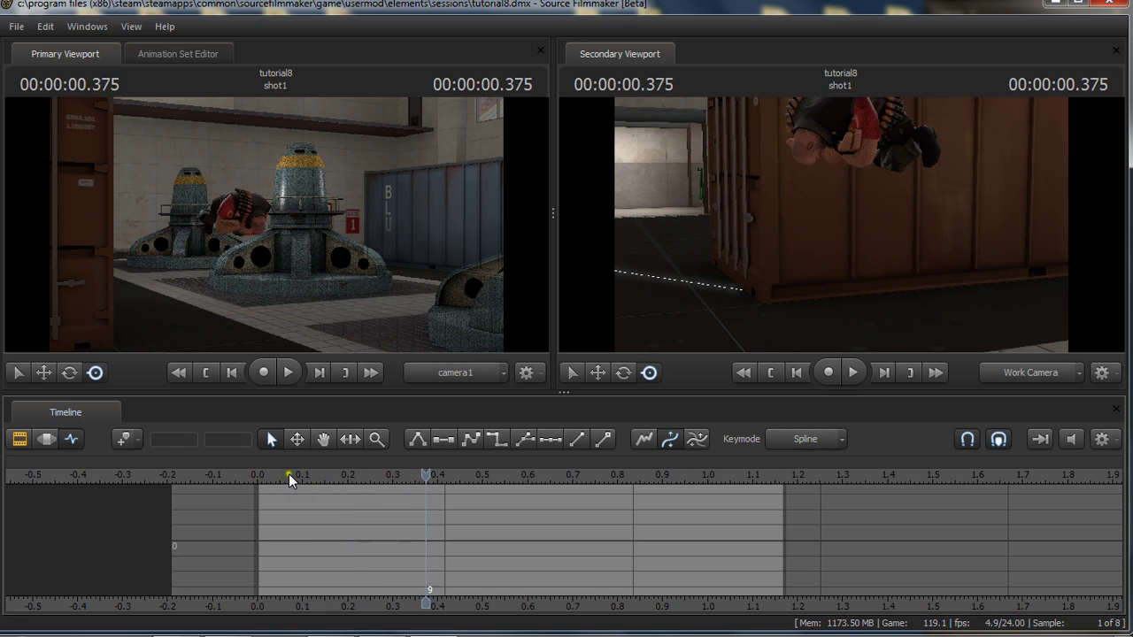
key(Right)
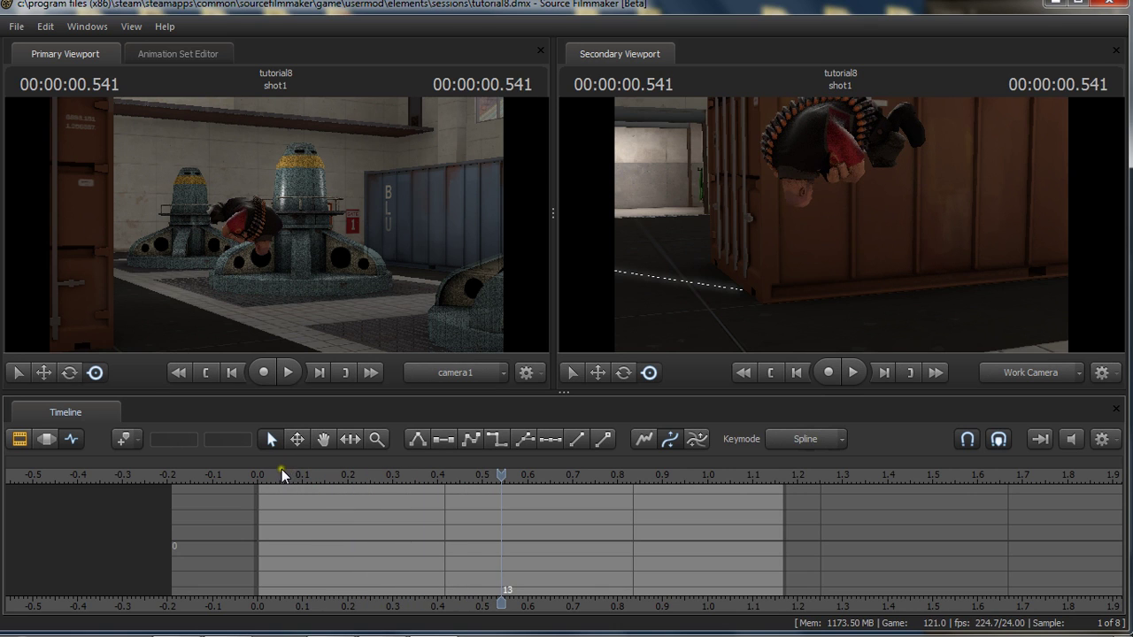
key(Left)
key(Left)
key(Left)
key(Left)
key(Left)
key(Left)
key(Left)
key(Left)
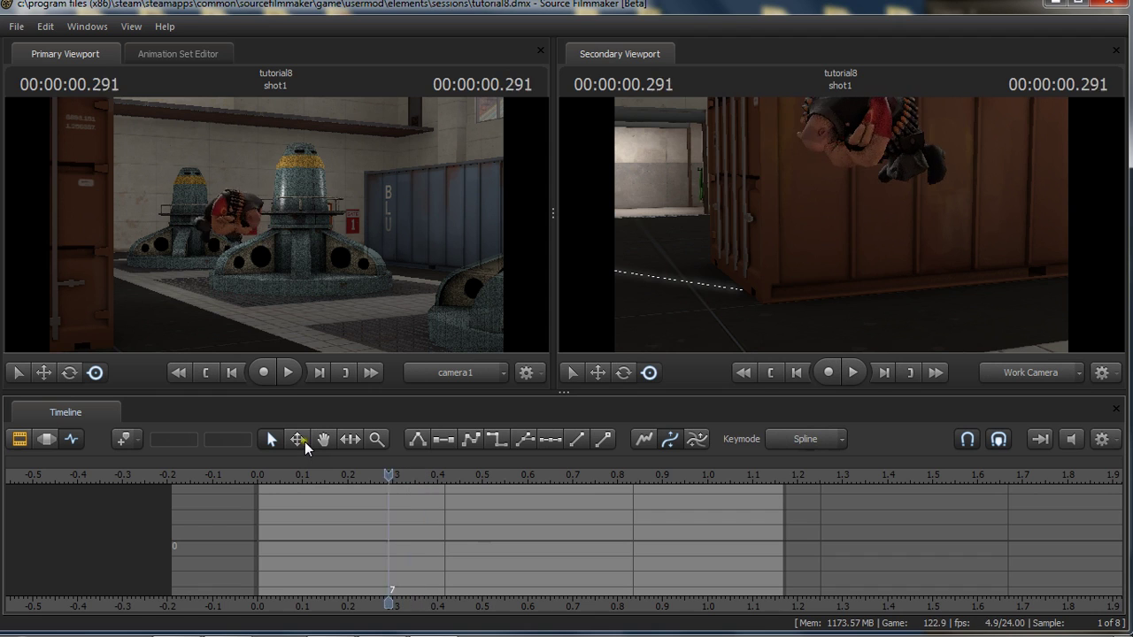
key(Left)
key(Left)
key(Right)
key(Right)
key(Right)
key(Right)
key(Right)
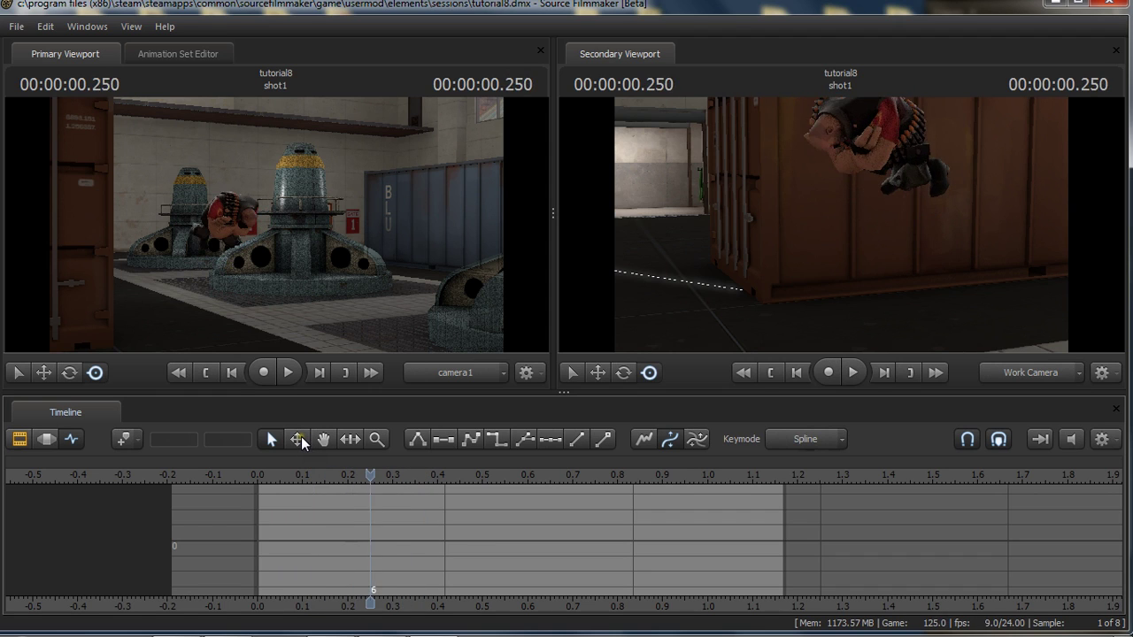
key(Right)
key(Right)
key(Right)
key(Right)
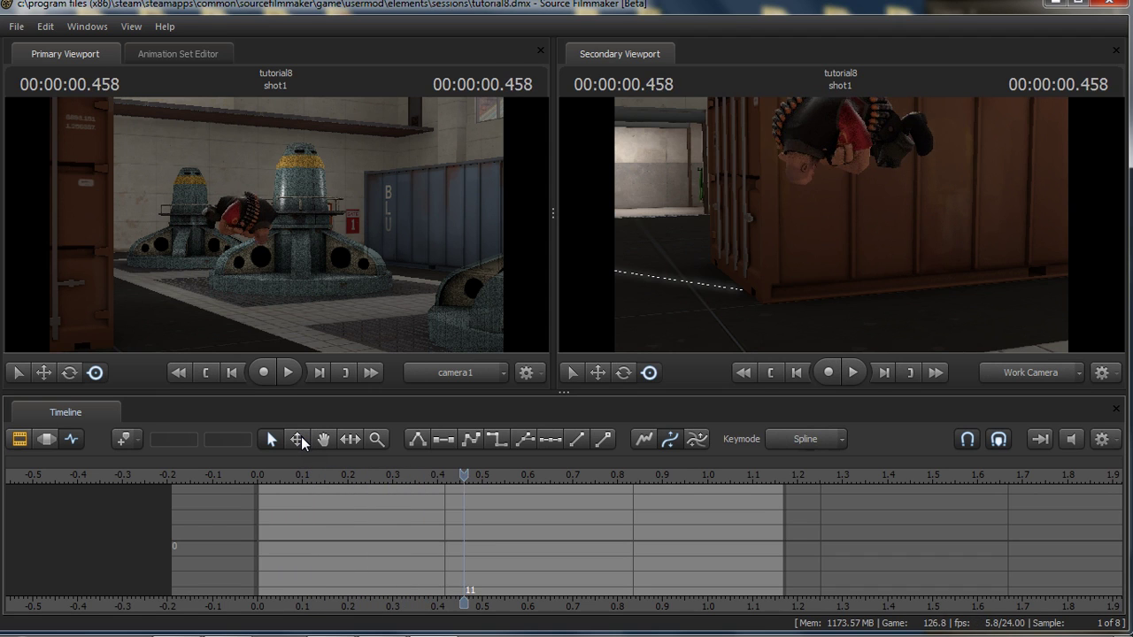
key(Right)
Step on through frames 17–27 of the flip, then return to frame 9 at 0.375 s.
key(Right)
key(Right)
key(Right)
key(Right)
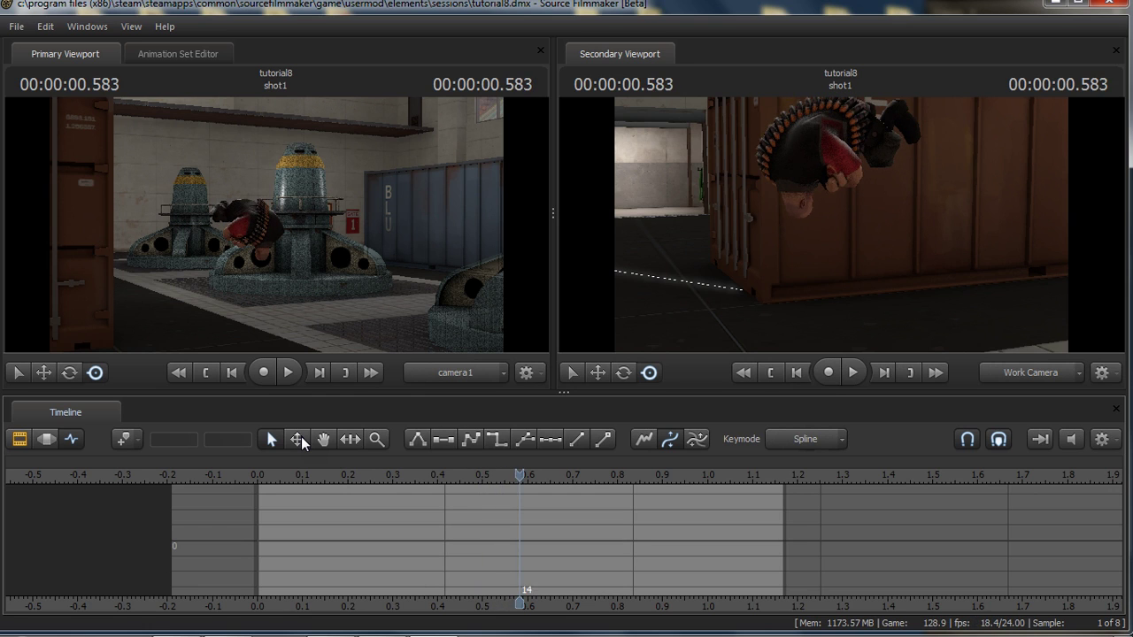
key(Right)
key(Right)
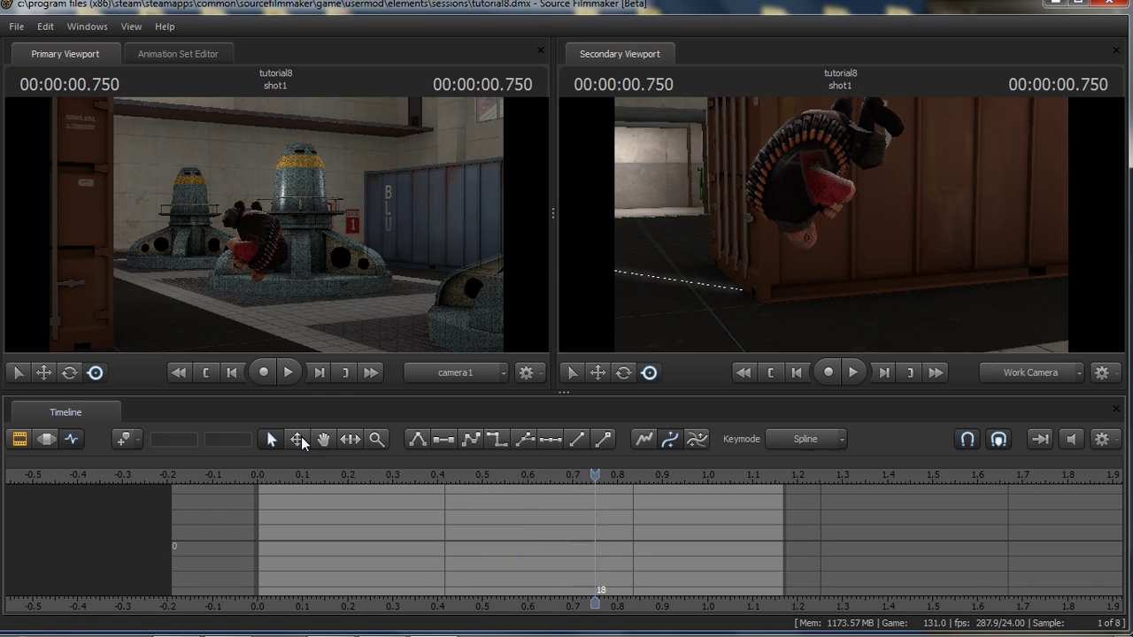
key(Right)
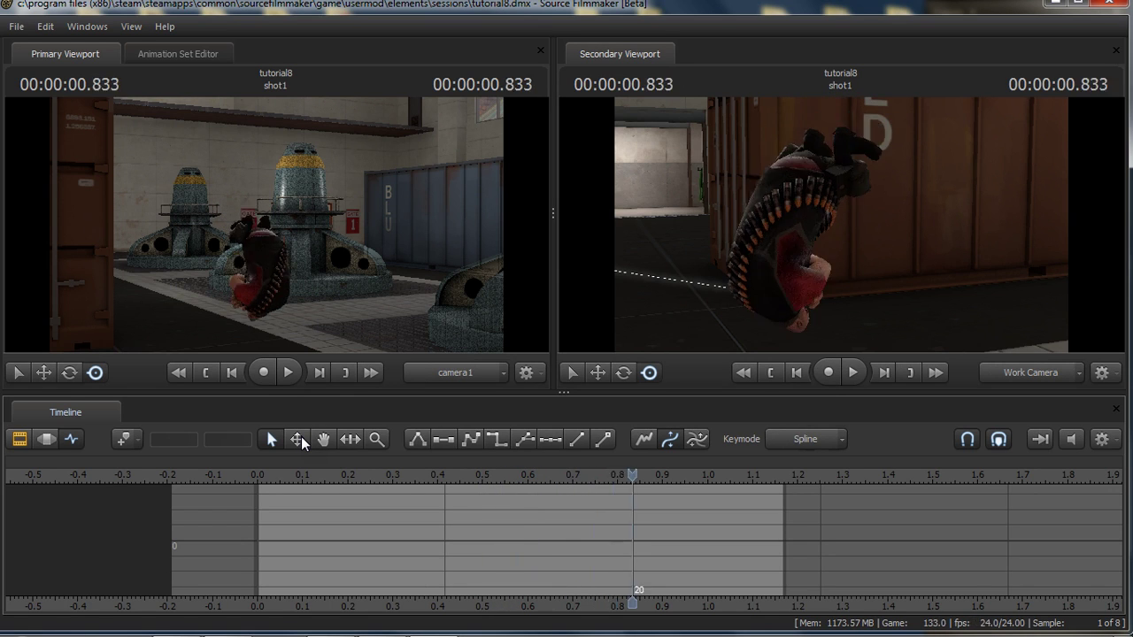
key(Right)
key(Right)
key(Right)
key(Right)
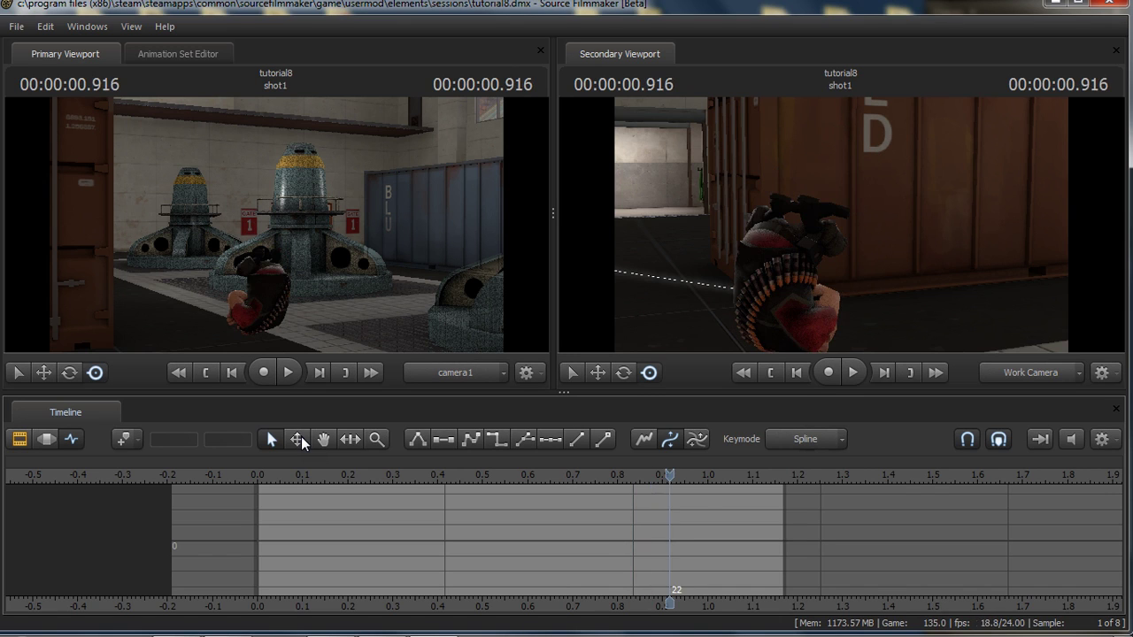
key(Right)
key(Right)
key(Right)
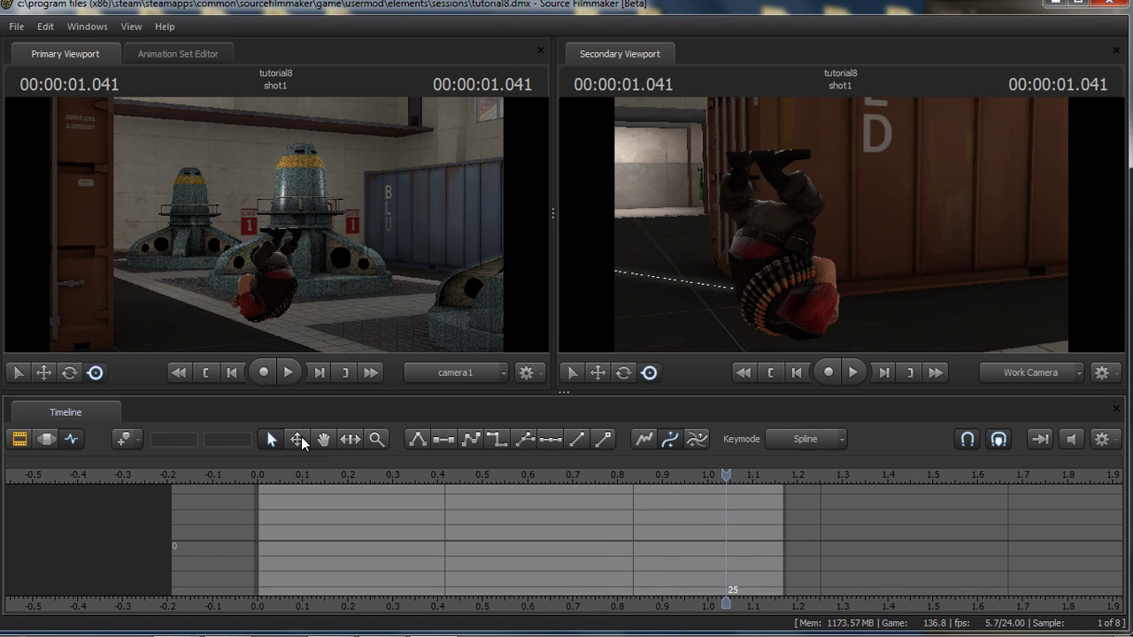
key(Right)
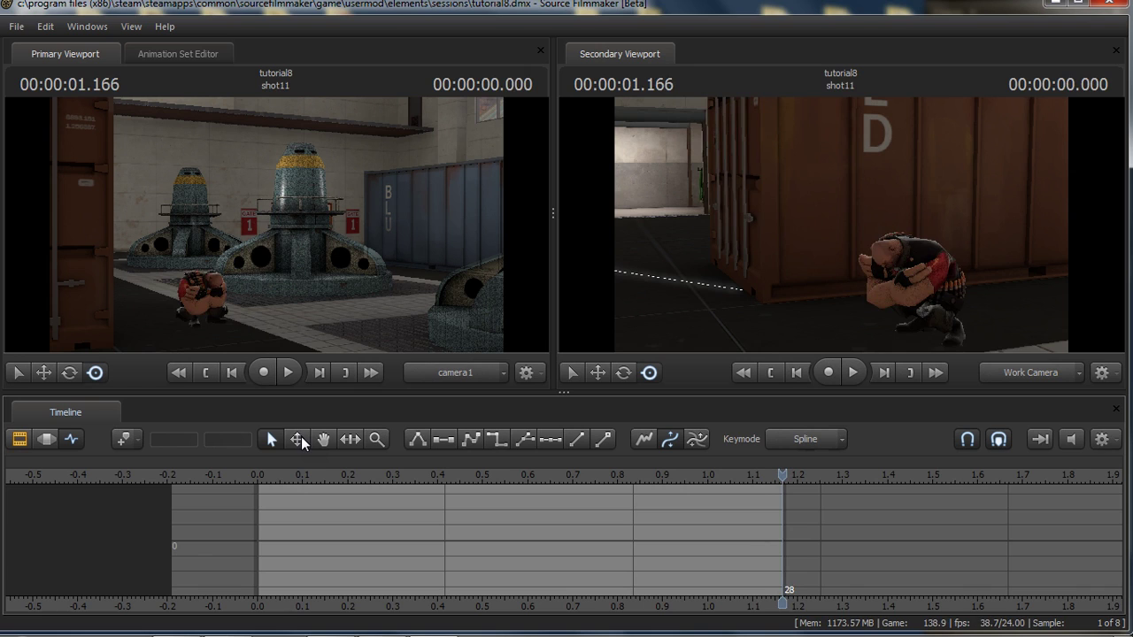
key(Left)
click(424, 478)
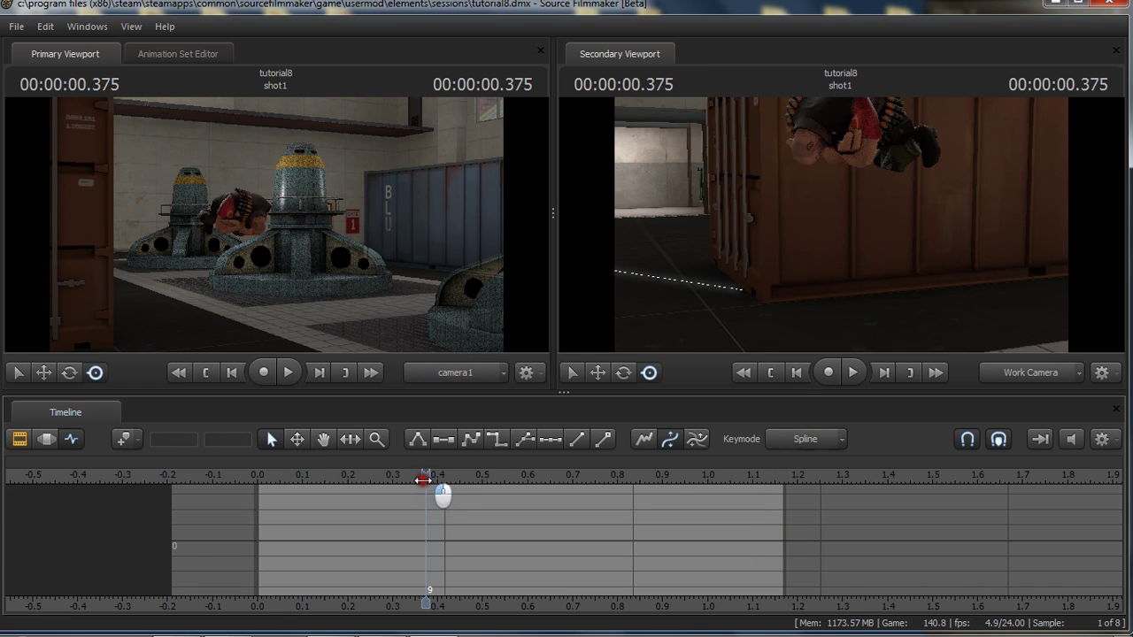
Scrub shot1 between frames 10 and 20, stop playback, and check the poses at frames 17 and 23.
drag(430, 479, 610, 493)
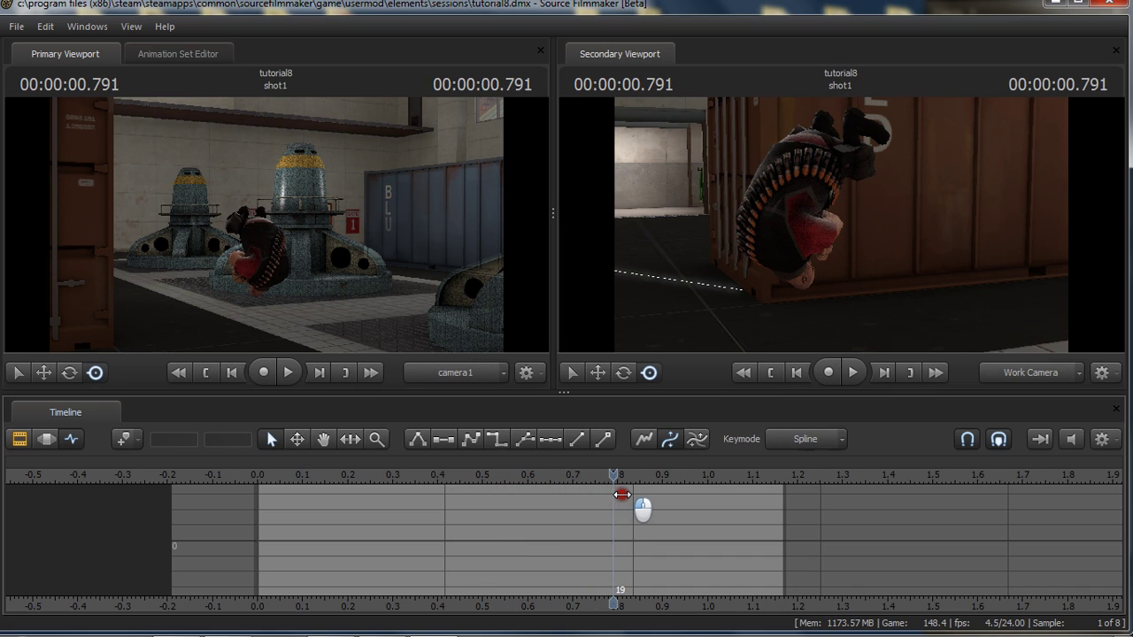
mouse_move(622, 495)
mouse_down()
mouse_move(610, 495)
mouse_move(632, 501)
mouse_move(614, 501)
mouse_up()
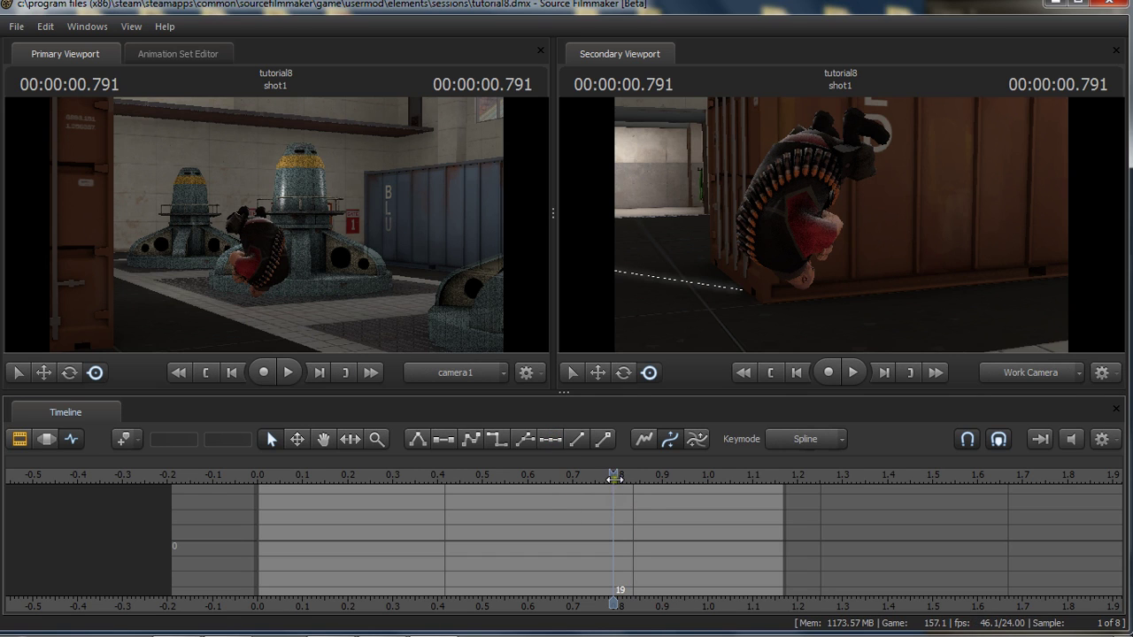
drag(605, 479, 463, 488)
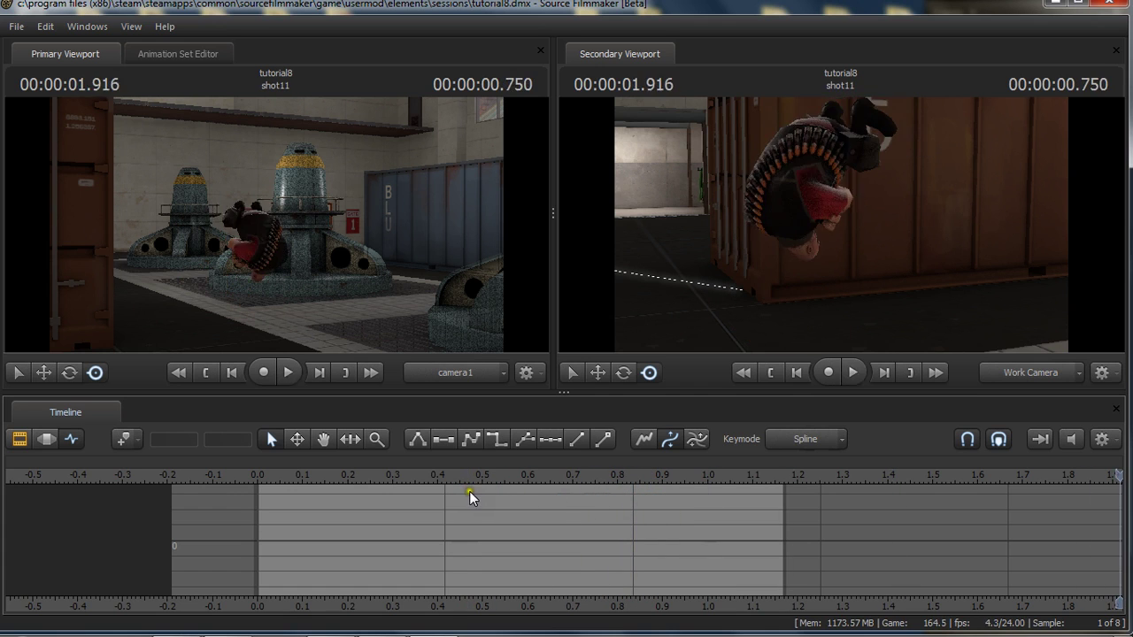
click(462, 470)
drag(462, 469, 584, 531)
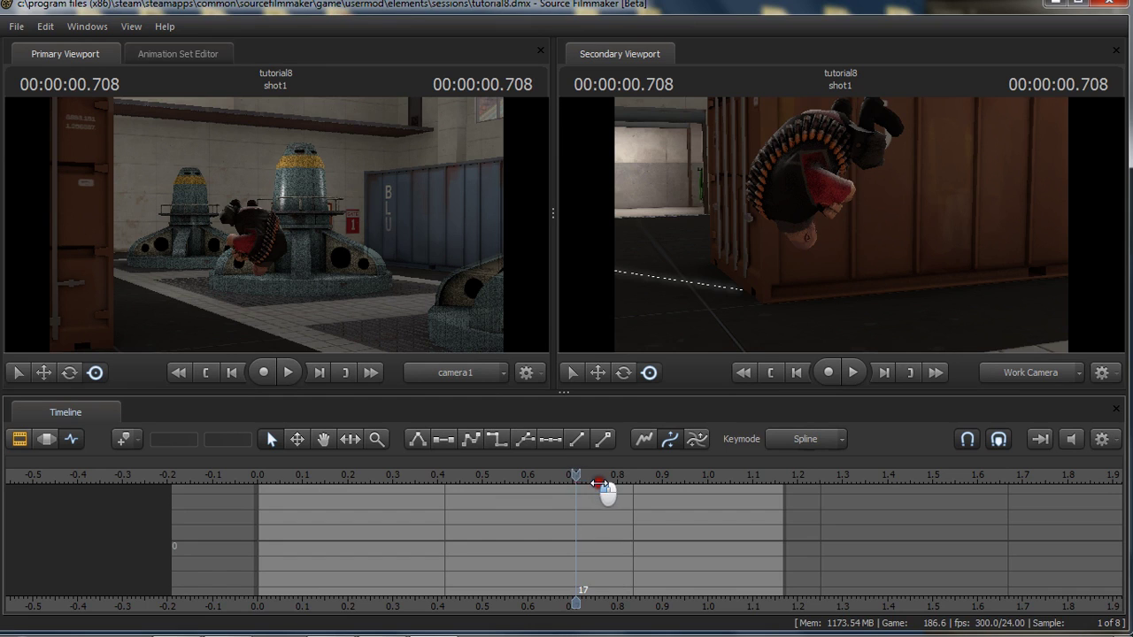
drag(598, 484, 697, 511)
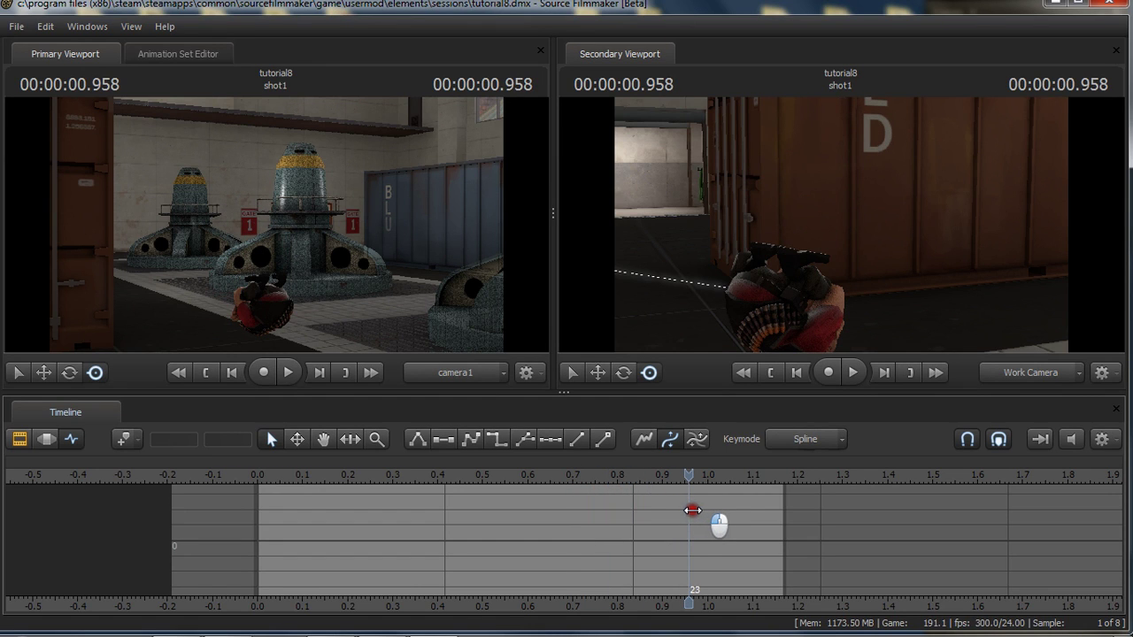
Scrub the fall around frames 21–24 and 1.041 s, then return to frame 11 (0.458 s).
drag(693, 510, 665, 549)
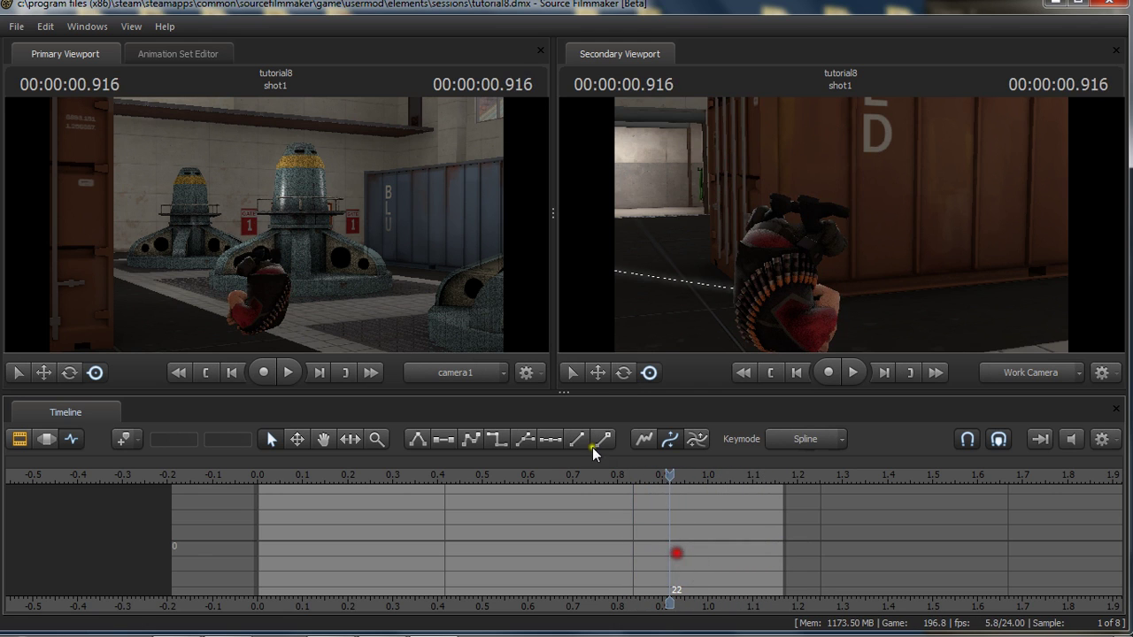
drag(653, 485, 684, 474)
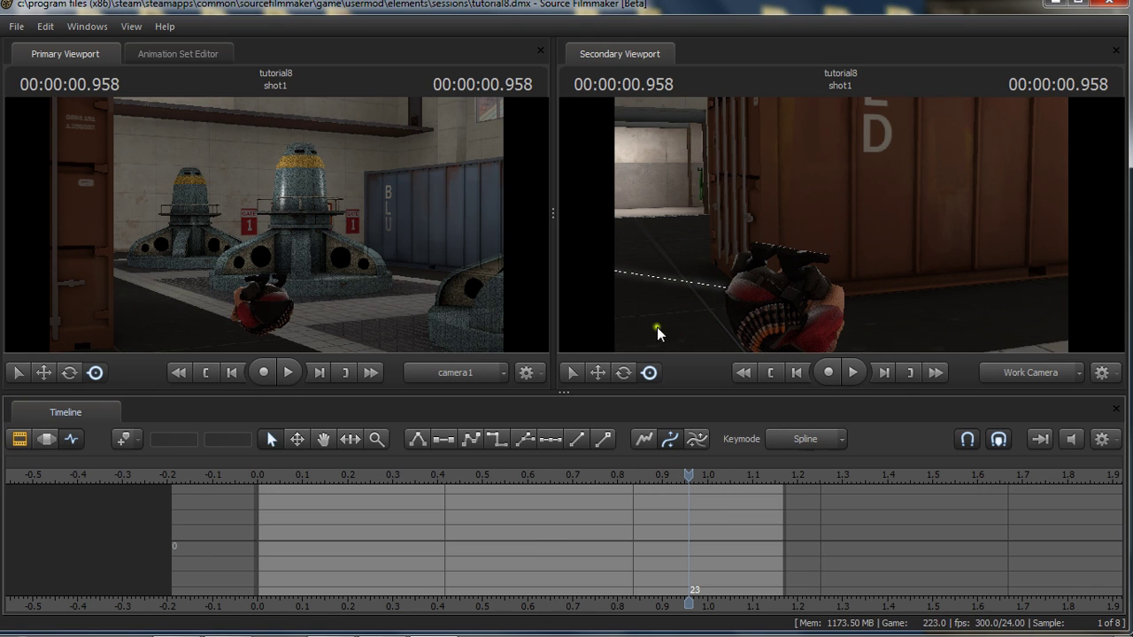
drag(688, 476, 298, 488)
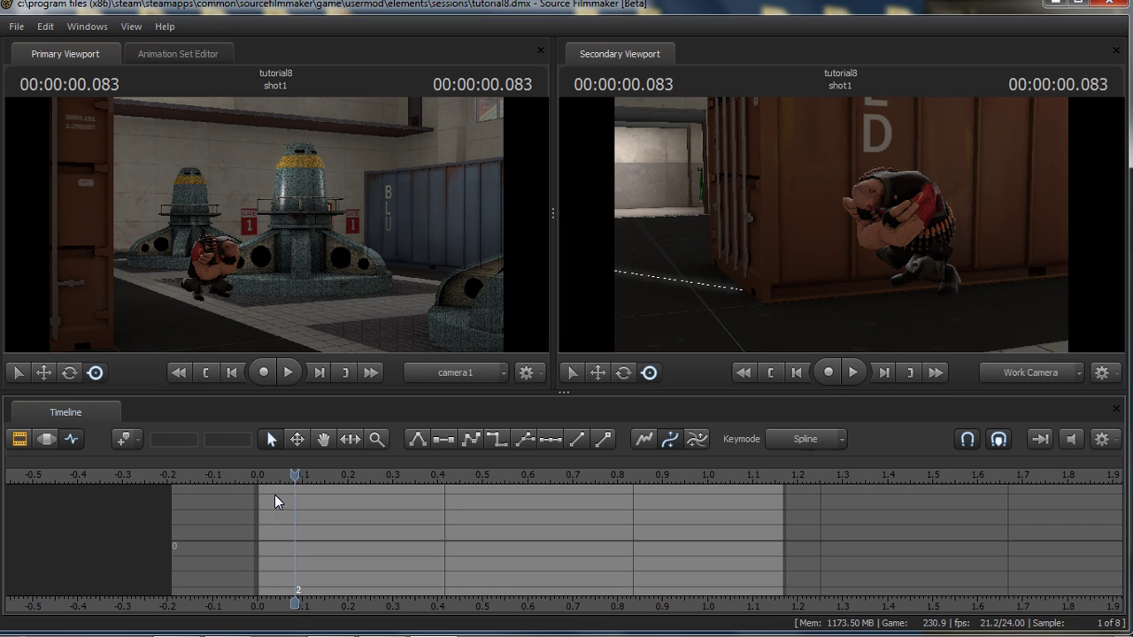
drag(259, 477, 464, 476)
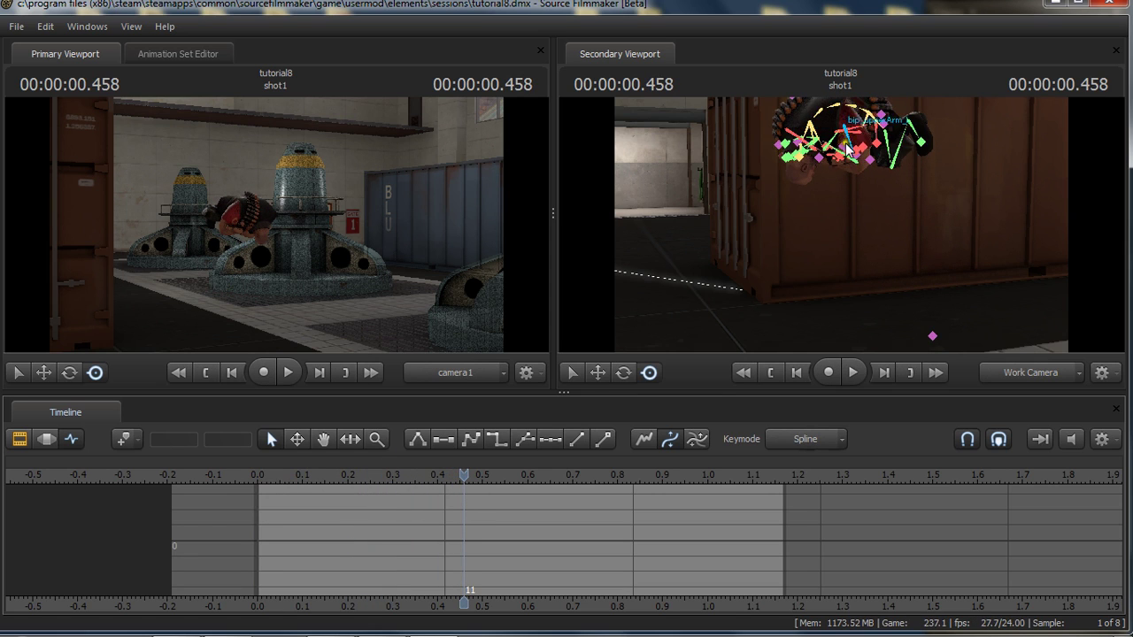
Select bip_spine_2, step through frames 14–26 of the landing, and show its graph curves.
click(852, 104)
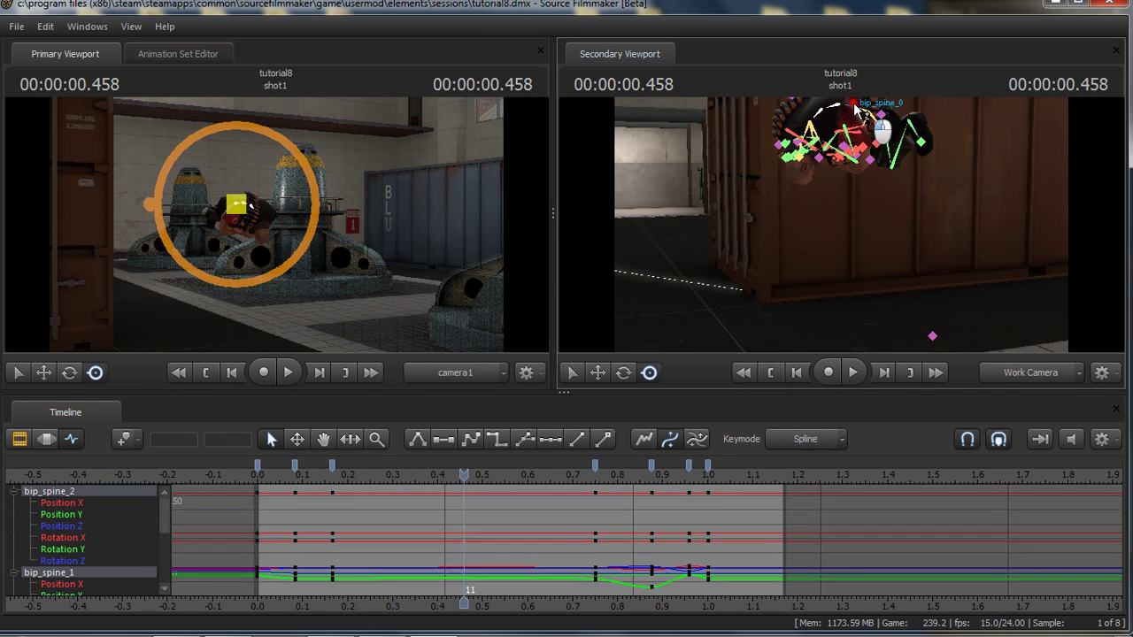
drag(427, 480, 601, 491)
key(Right)
key(Right)
key(Right)
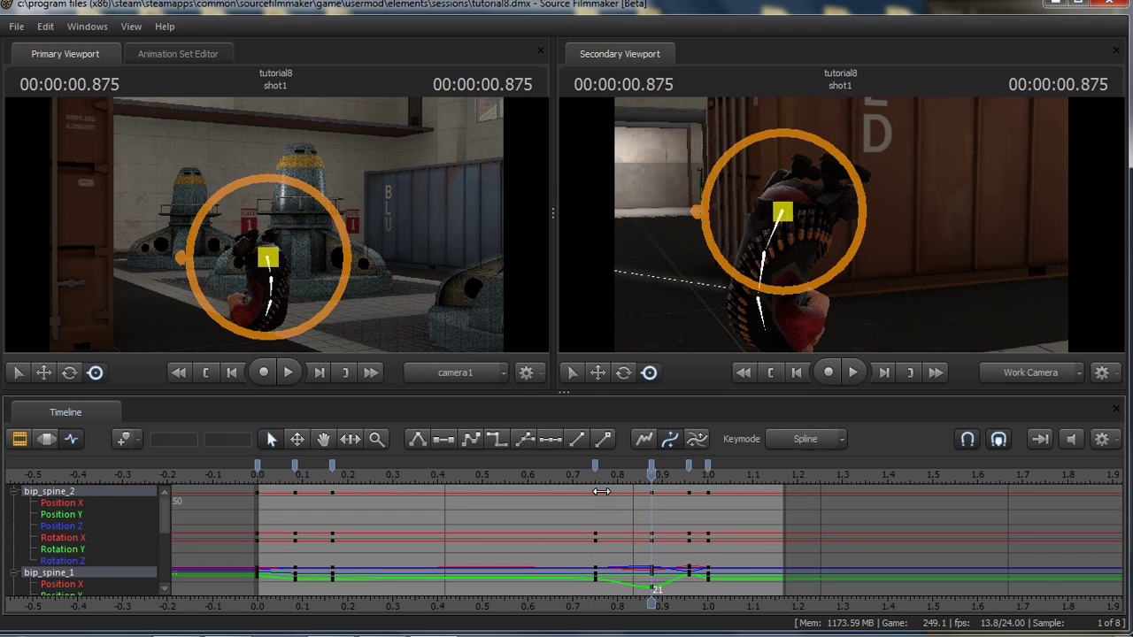
key(Right)
key(Right)
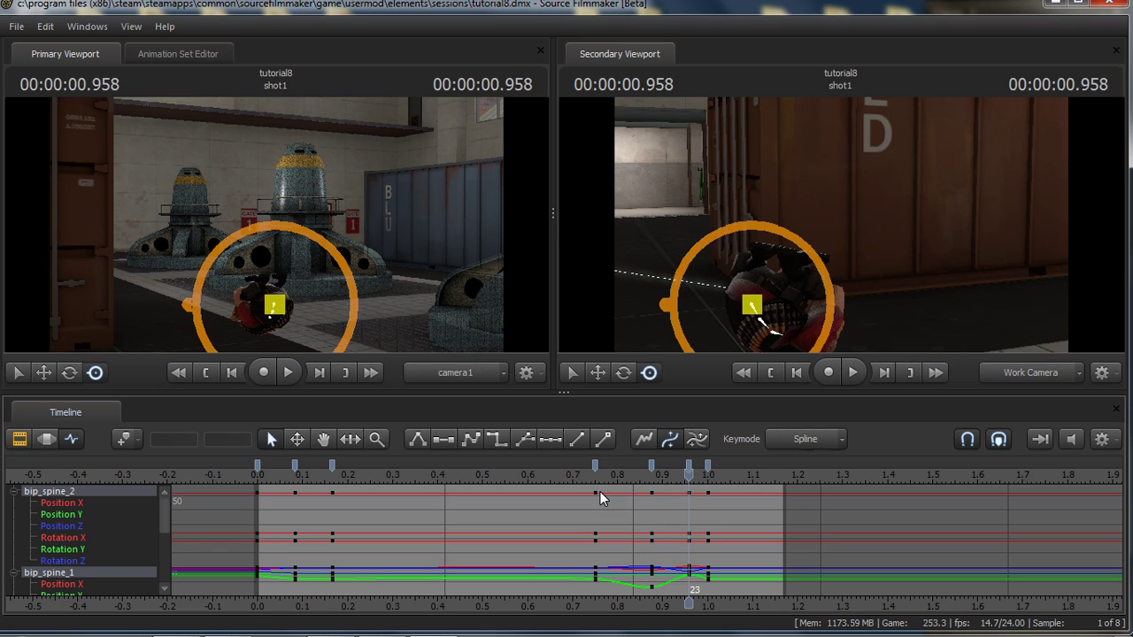
key(Right)
key(Right)
key(Right)
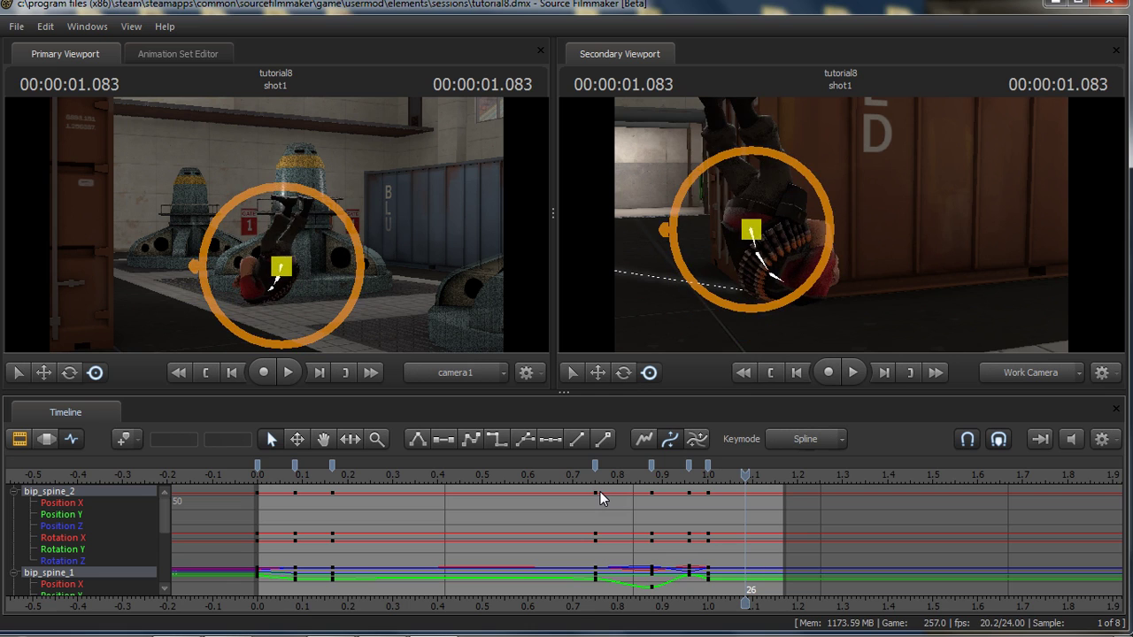
key(Left)
key(Left)
key(Left)
key(Right)
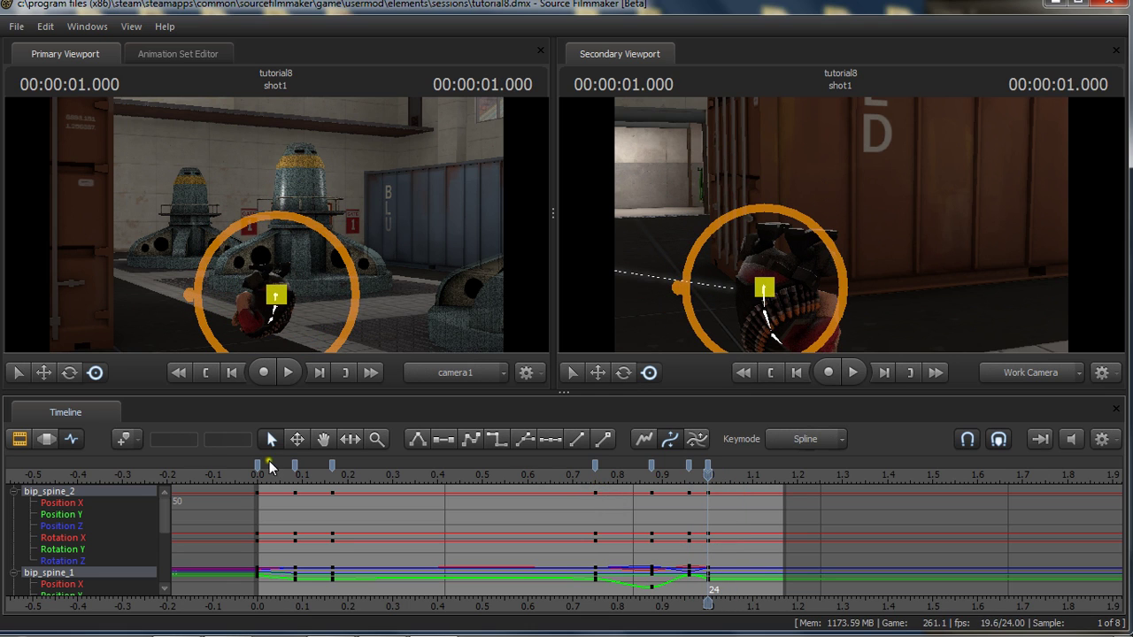
click(47, 441)
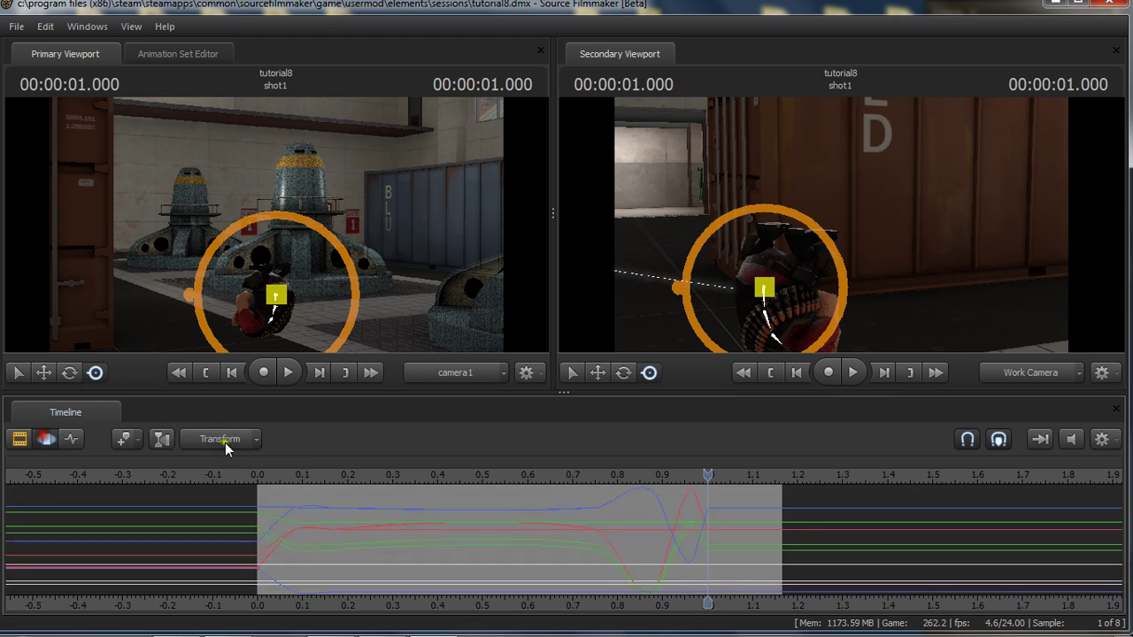
Show the spine's motion path from its key near 0.87 s and limit the time selection to 0.75–0.95 s.
click(634, 479)
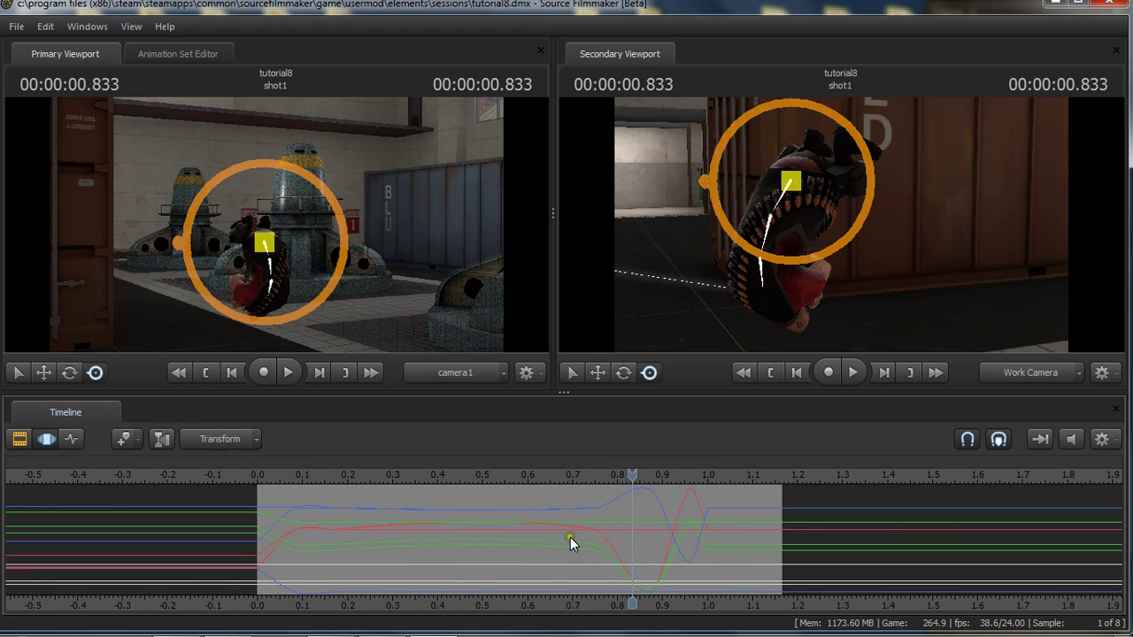
click(649, 540)
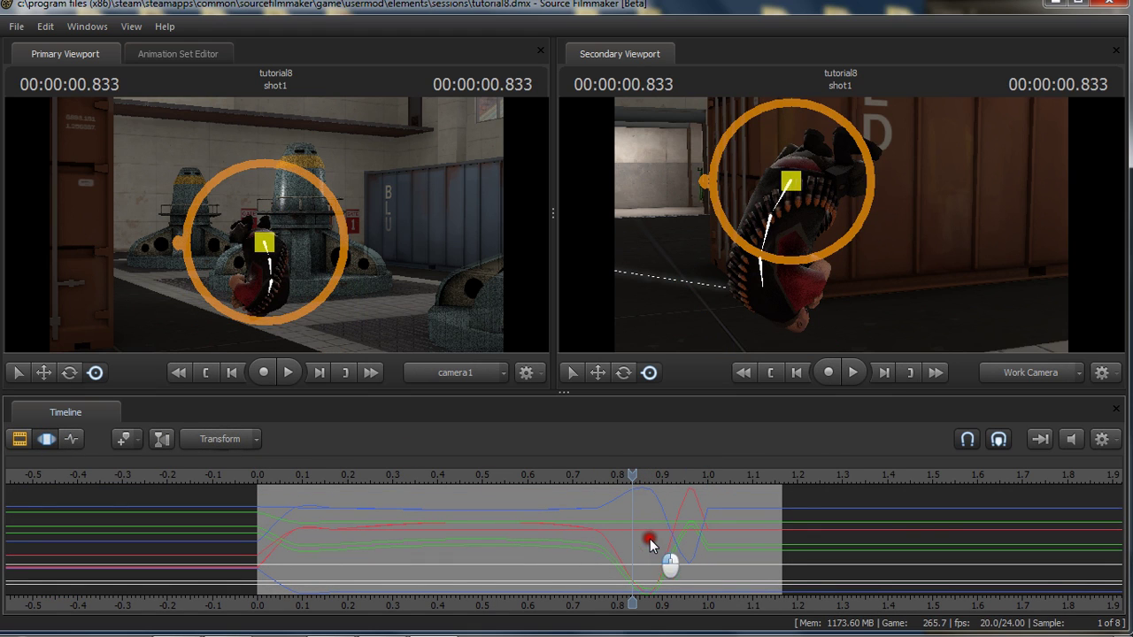
click(617, 499)
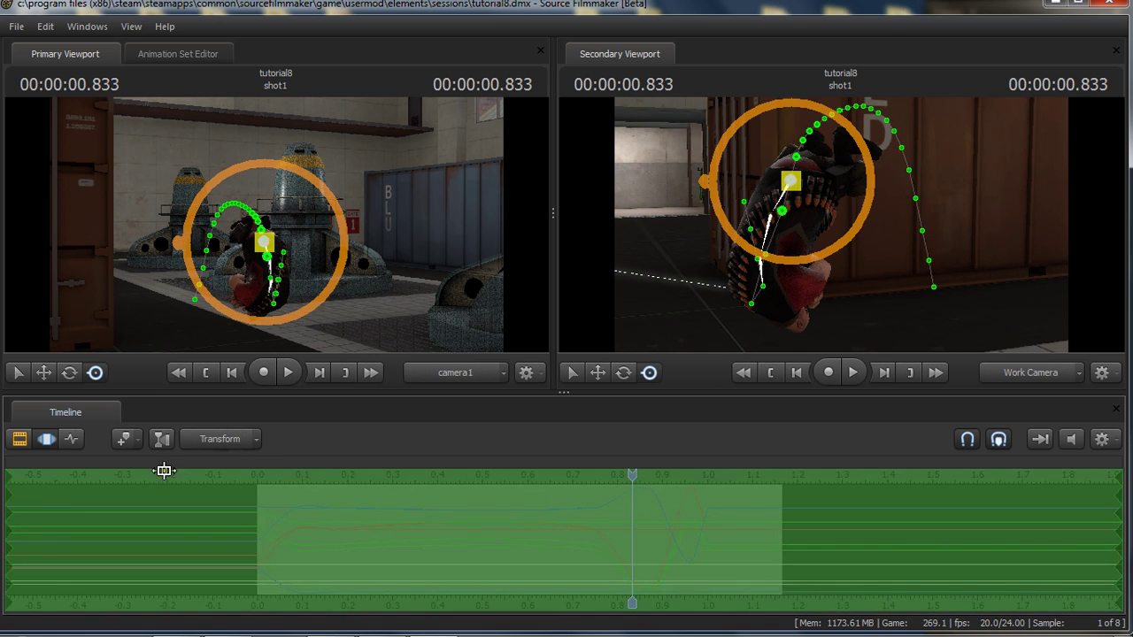
drag(6, 506, 633, 517)
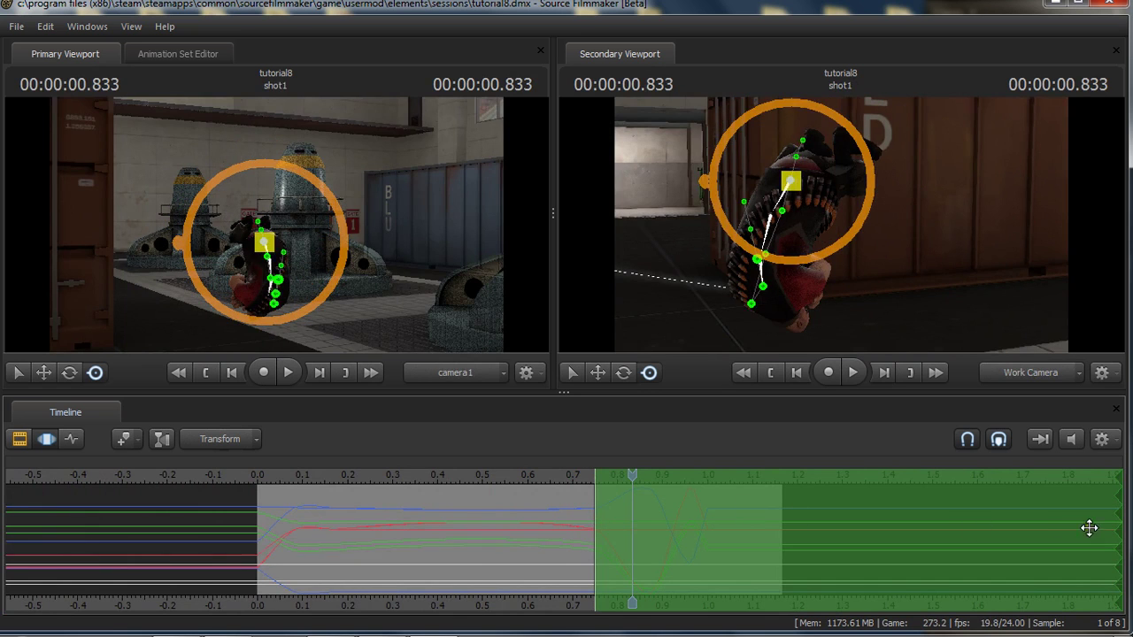
drag(1120, 519, 708, 538)
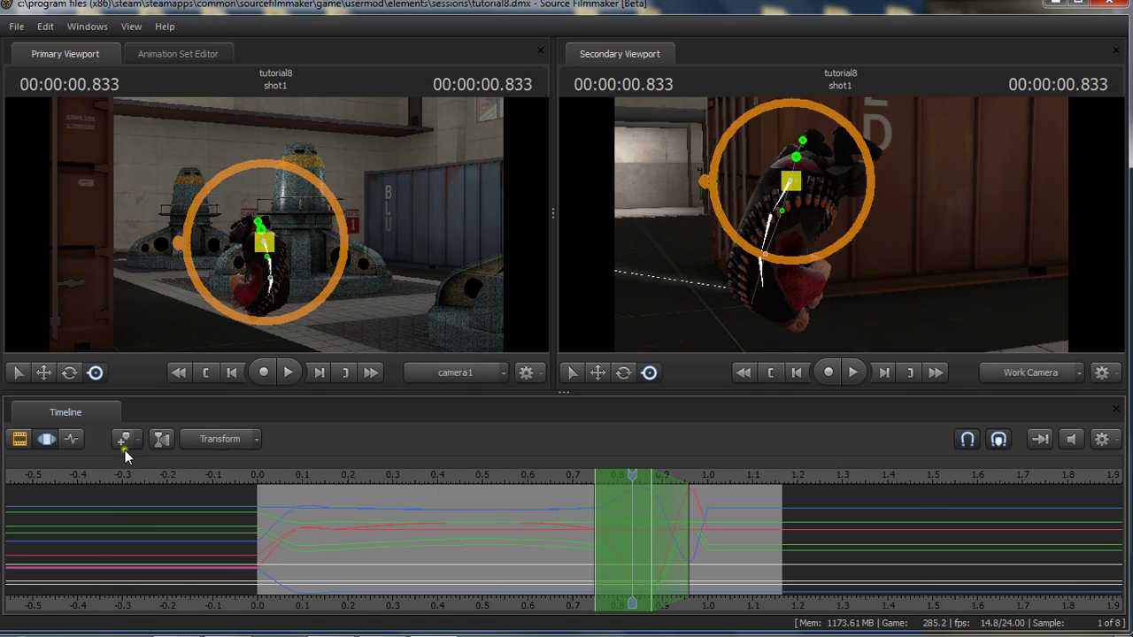
click(70, 439)
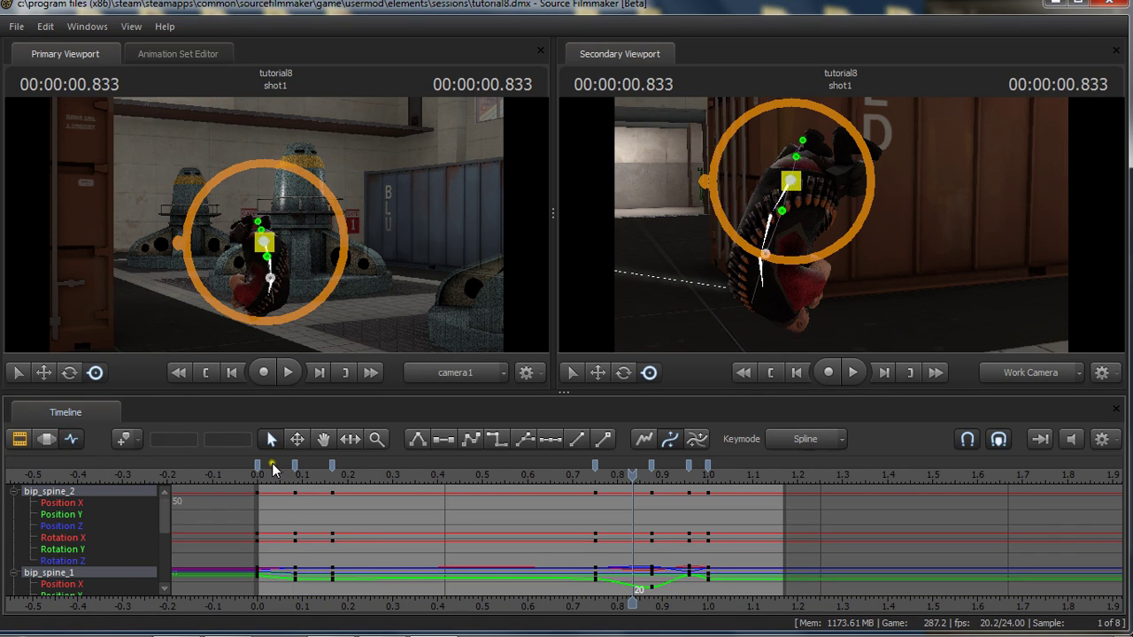
drag(273, 469, 597, 493)
Zoom out the clip view, select and play shot3, then scrub to about 14.4 s.
click(24, 440)
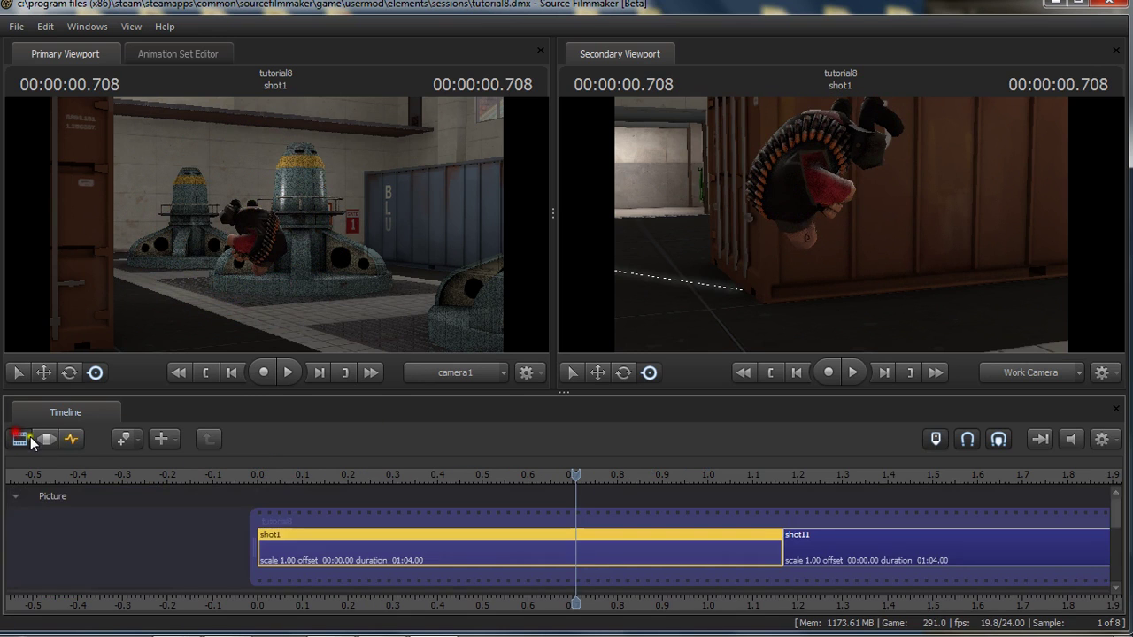
middle_drag(607, 589, 296, 580)
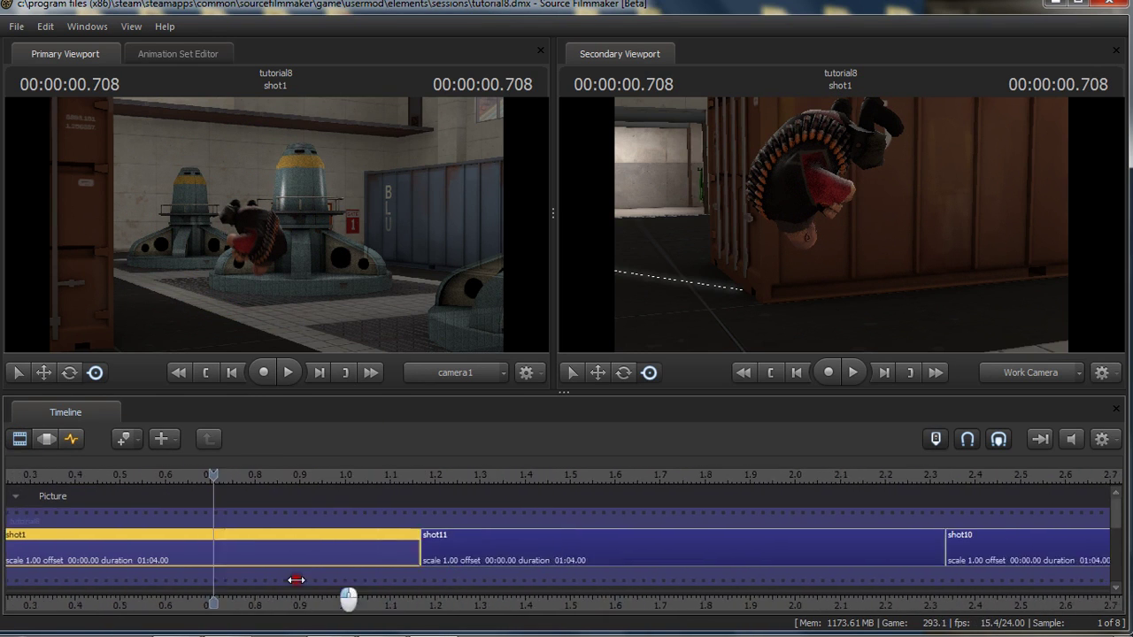
scroll(295, 580, down, 10)
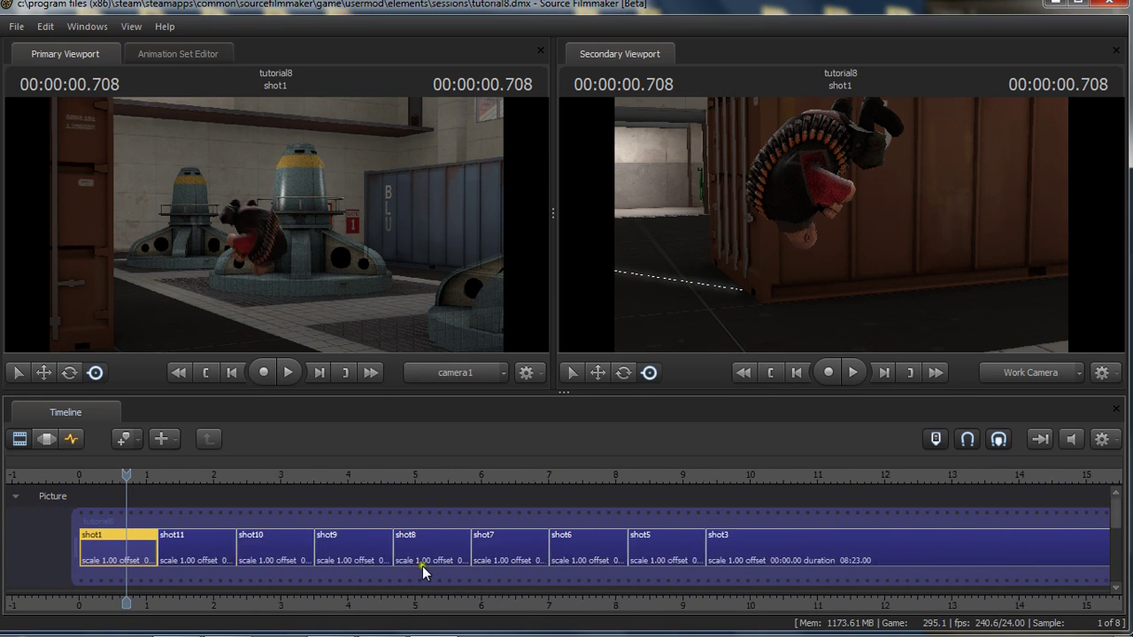
scroll(443, 610, down, 2)
middle_drag(442, 610, 240, 586)
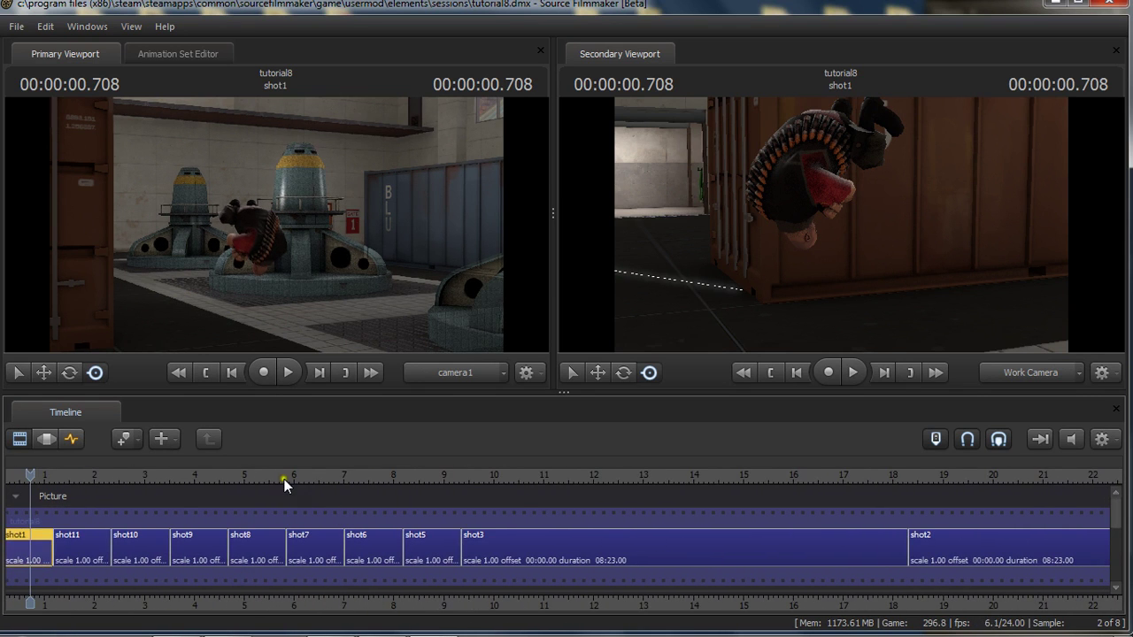
drag(284, 484, 473, 500)
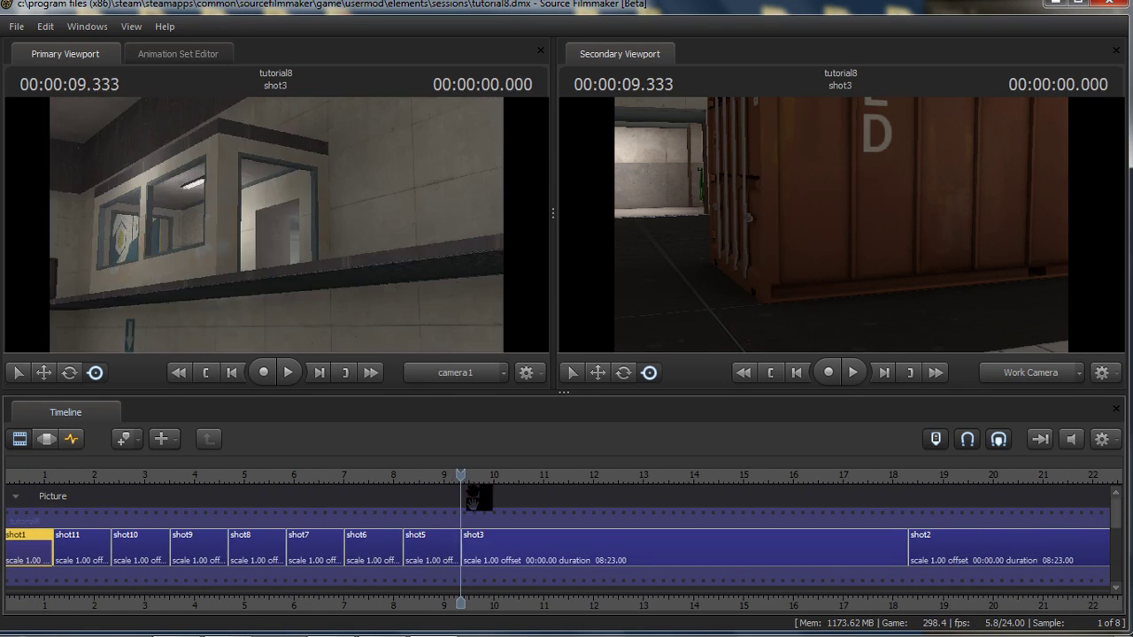
click(502, 543)
key(space)
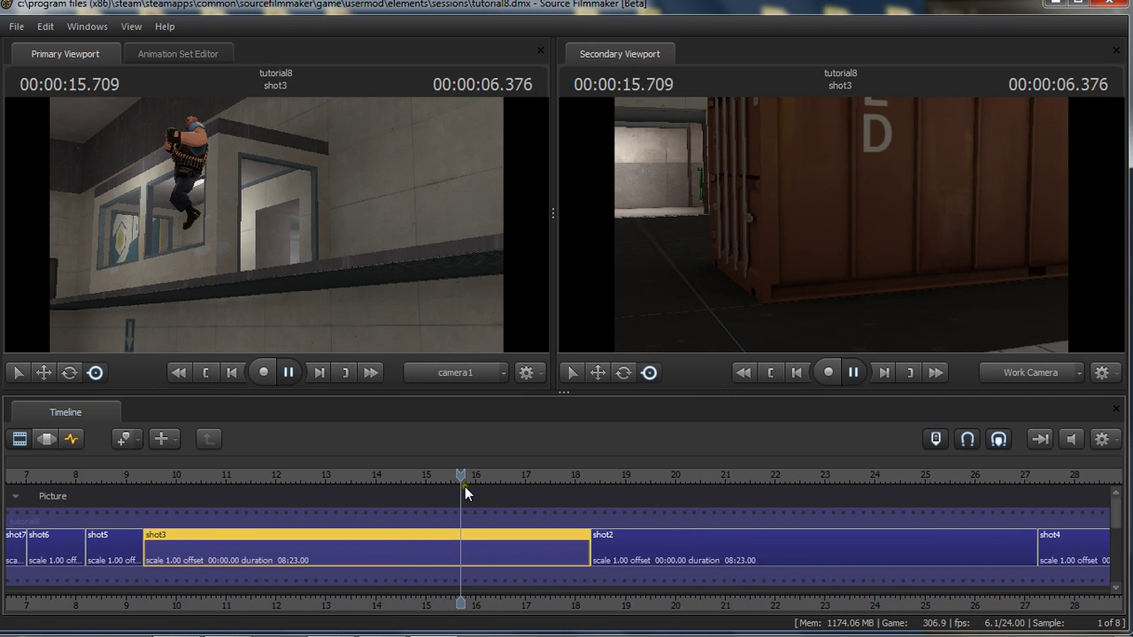
key(space)
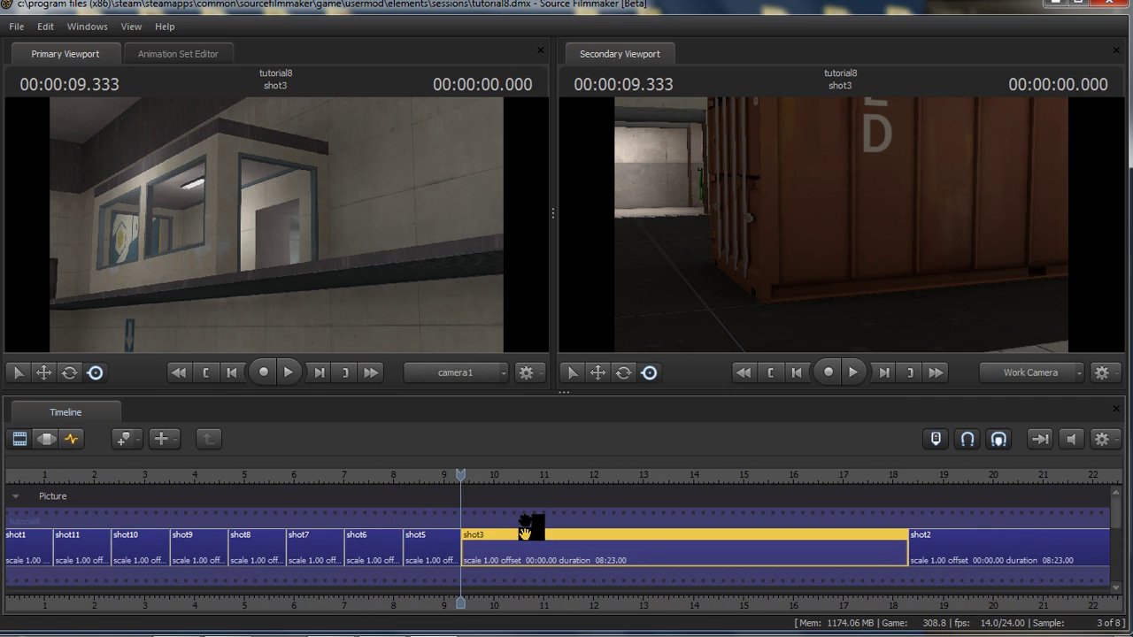
drag(525, 530, 754, 481)
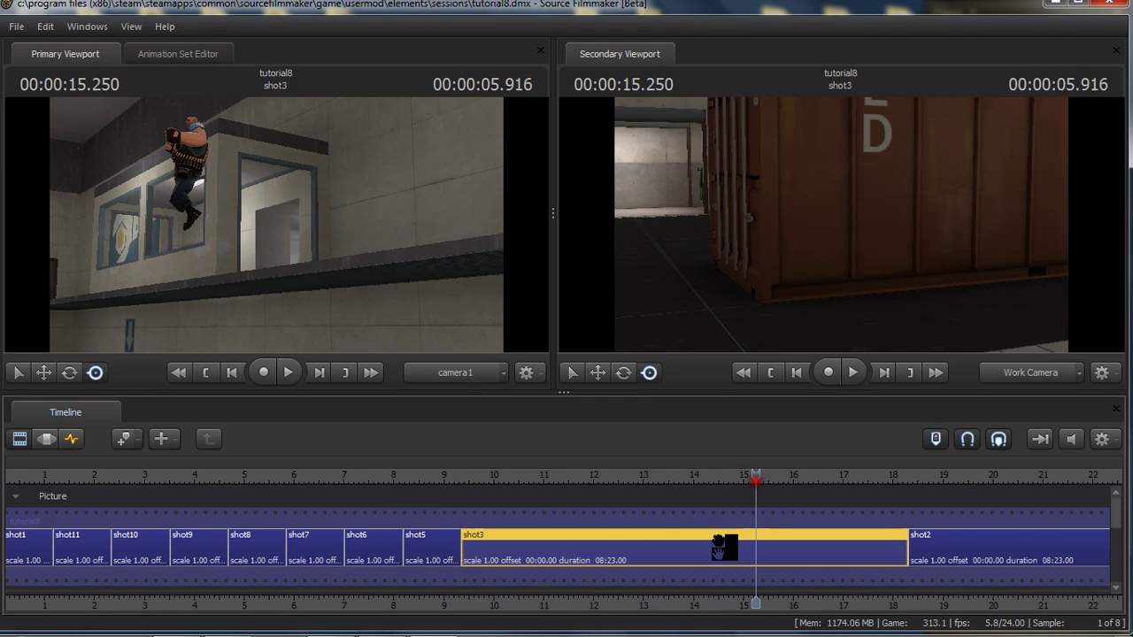
Show shot3's curves, select the Heavy's rootTransform control, and scrub to about 9.5 s.
click(93, 440)
click(223, 192)
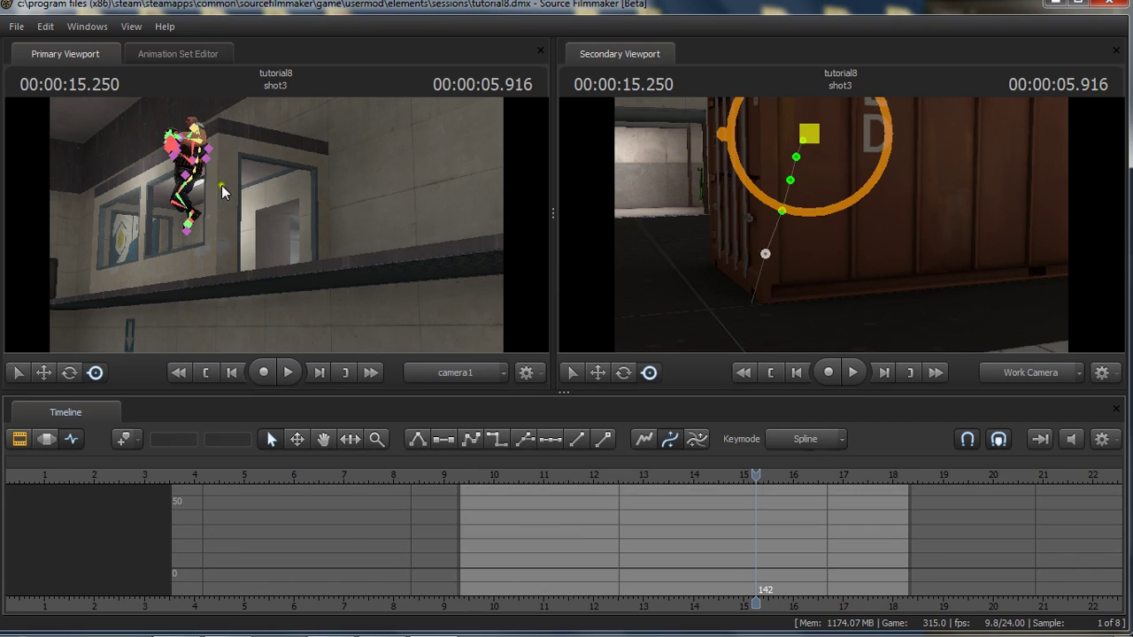
click(190, 184)
click(186, 232)
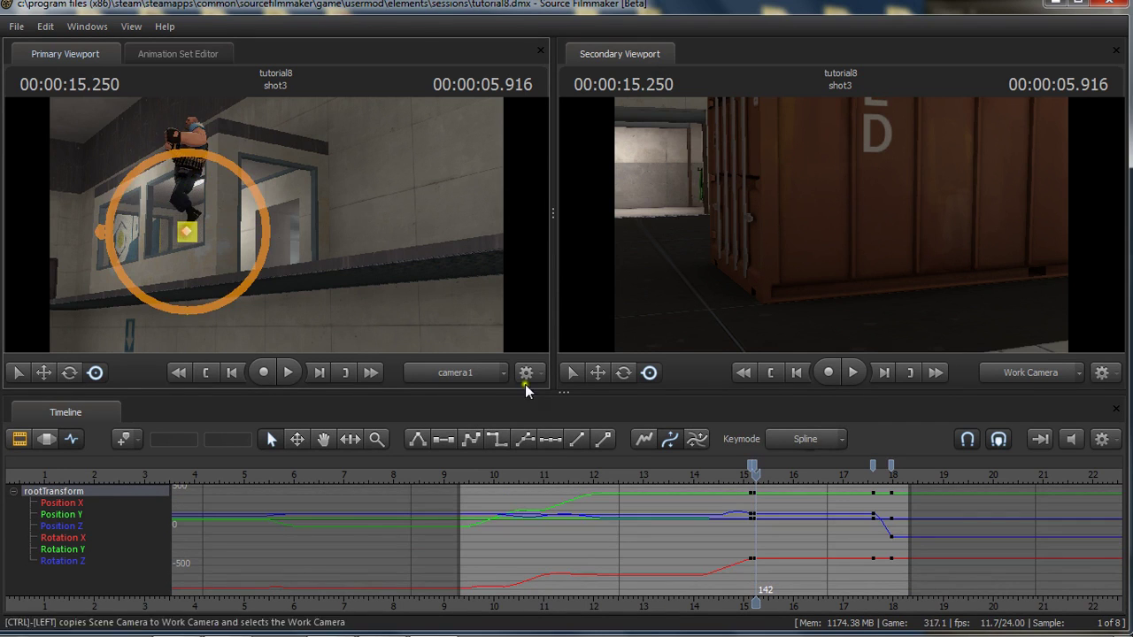
drag(754, 477, 750, 476)
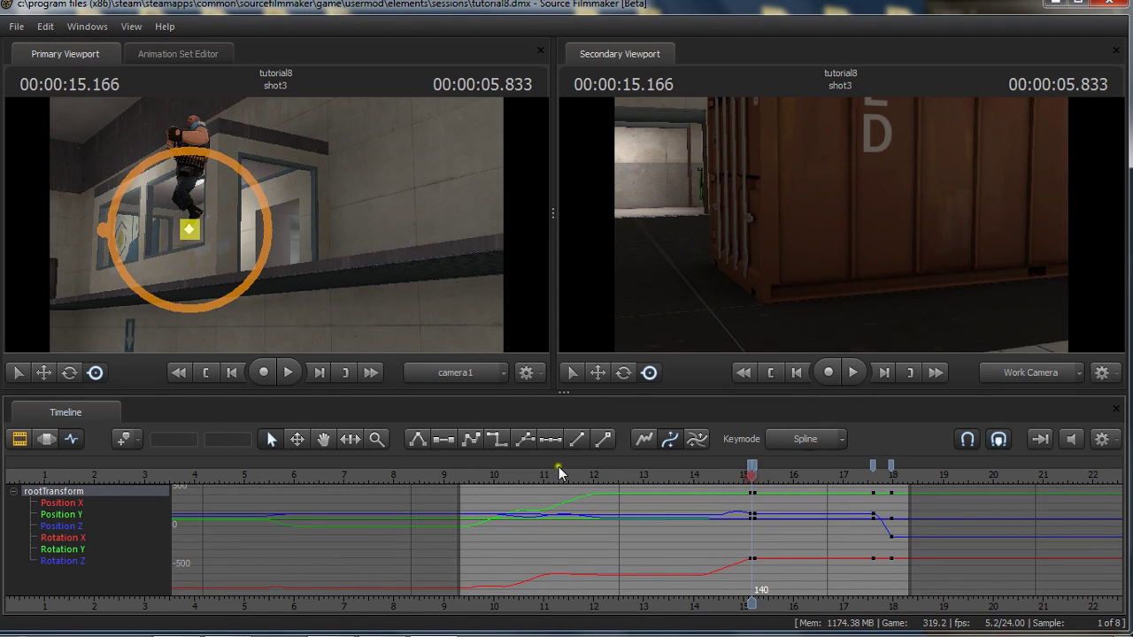
drag(469, 476, 513, 476)
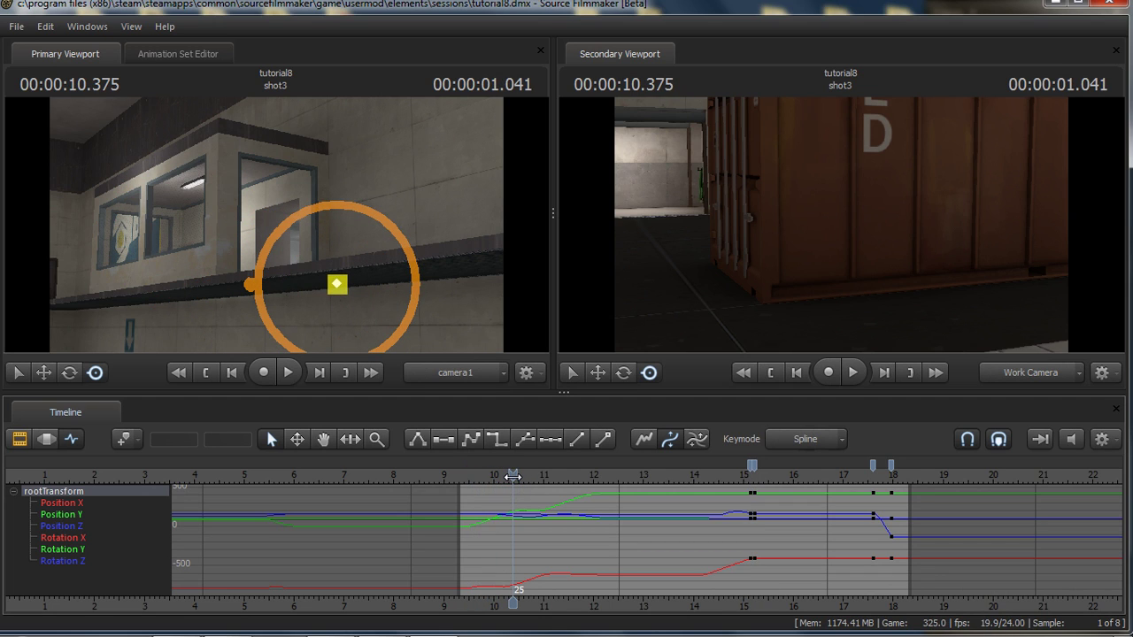
drag(513, 476, 471, 476)
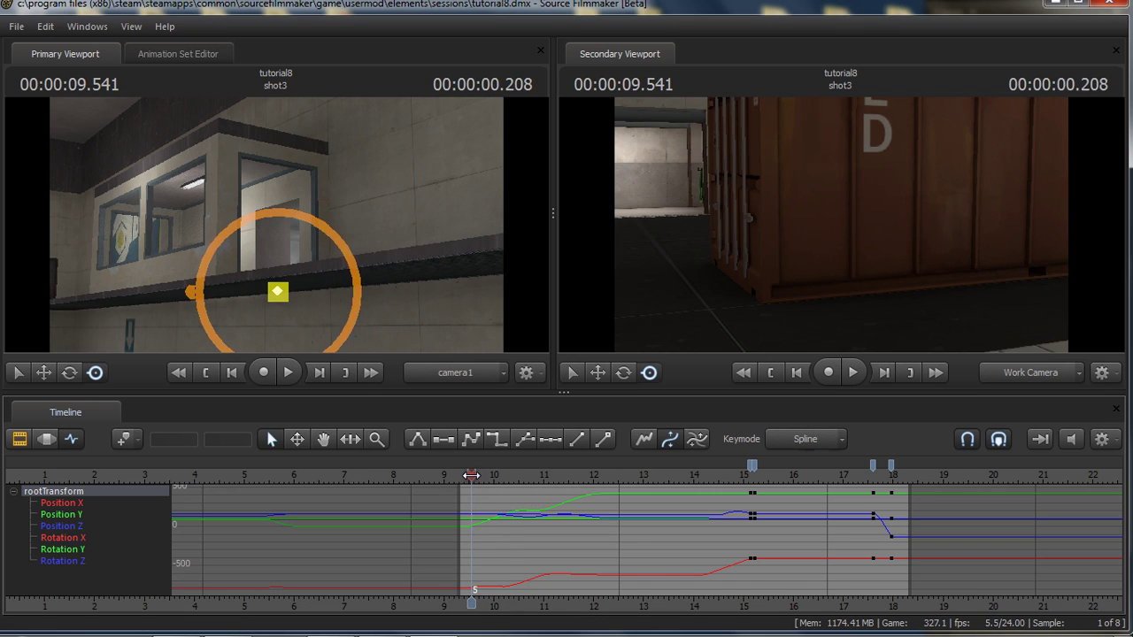
Play shot3 to about 13.4 s, then scrub the jump around 14.75 s back to its starting key.
key(space)
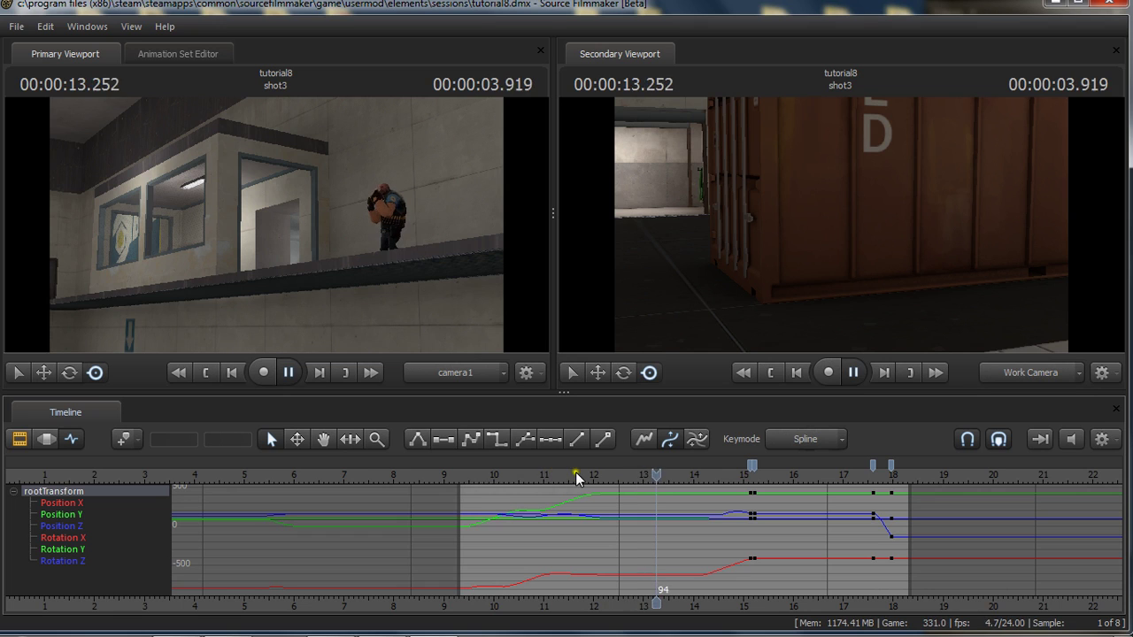
key(space)
drag(678, 477, 754, 479)
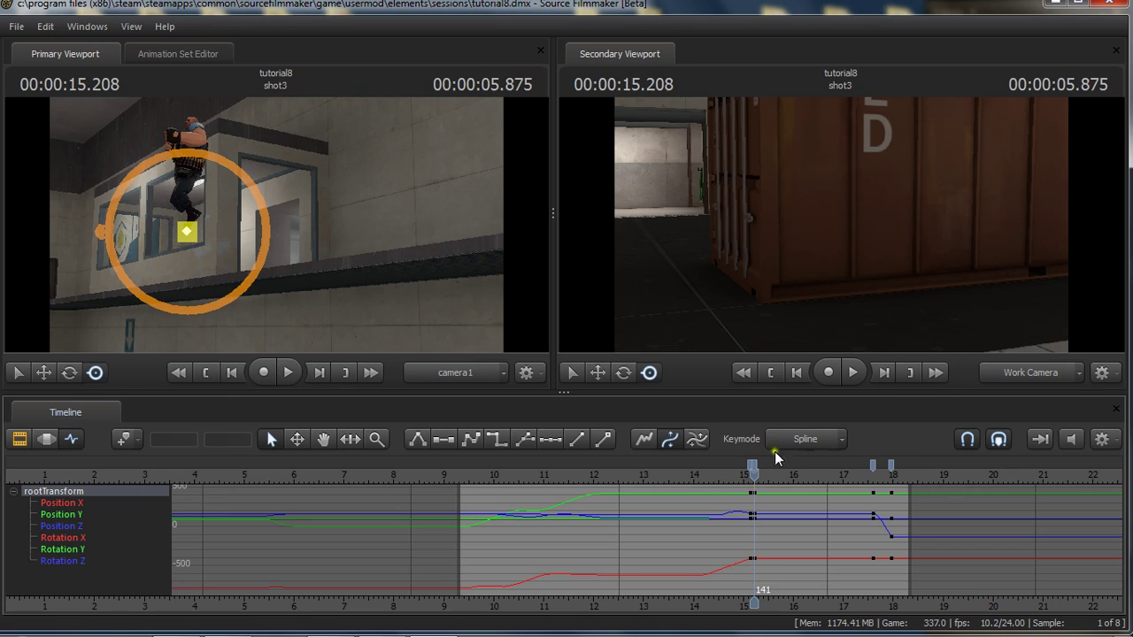
drag(759, 480, 781, 479)
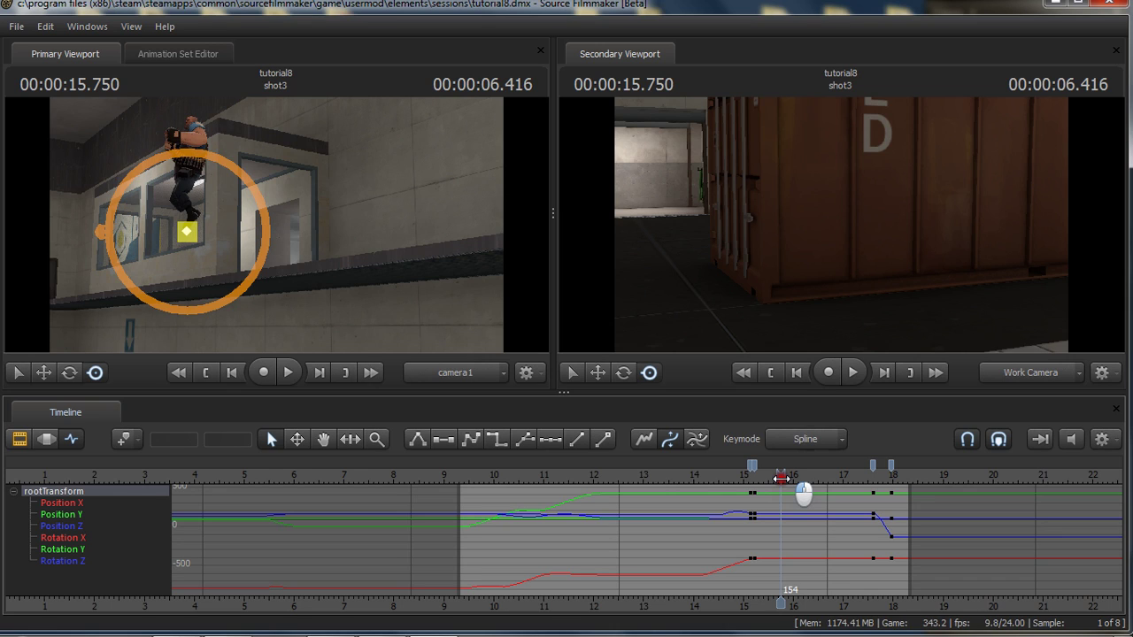
drag(780, 478, 755, 472)
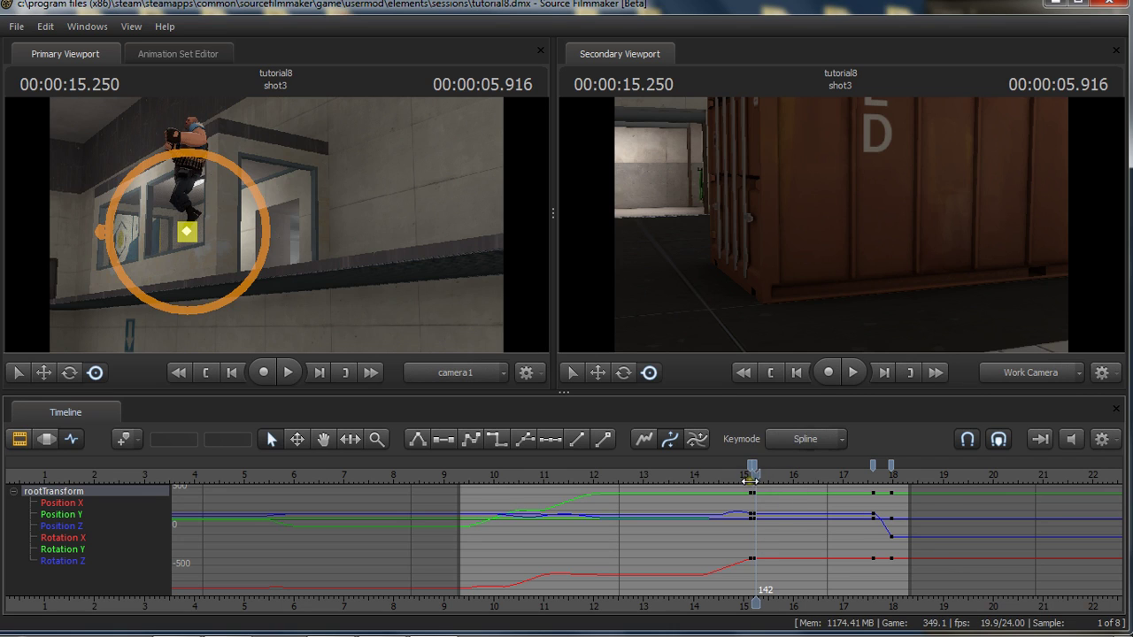
drag(754, 479, 757, 582)
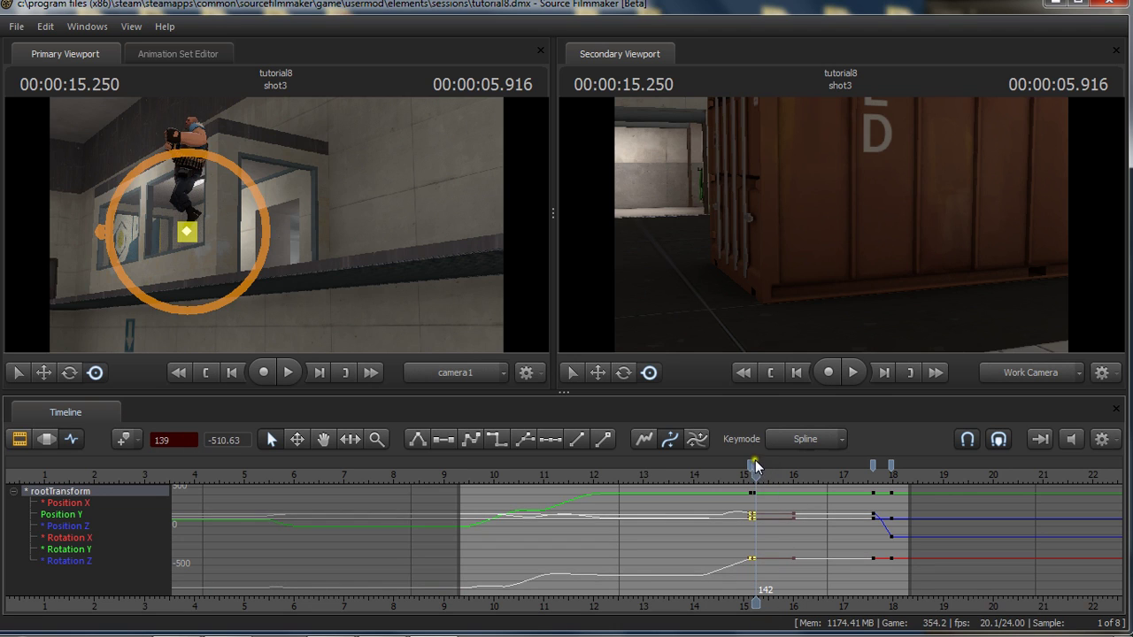
Play back the end of shot3 and scrub back to the jump around 15 seconds.
click(870, 478)
drag(870, 478, 803, 478)
key(space)
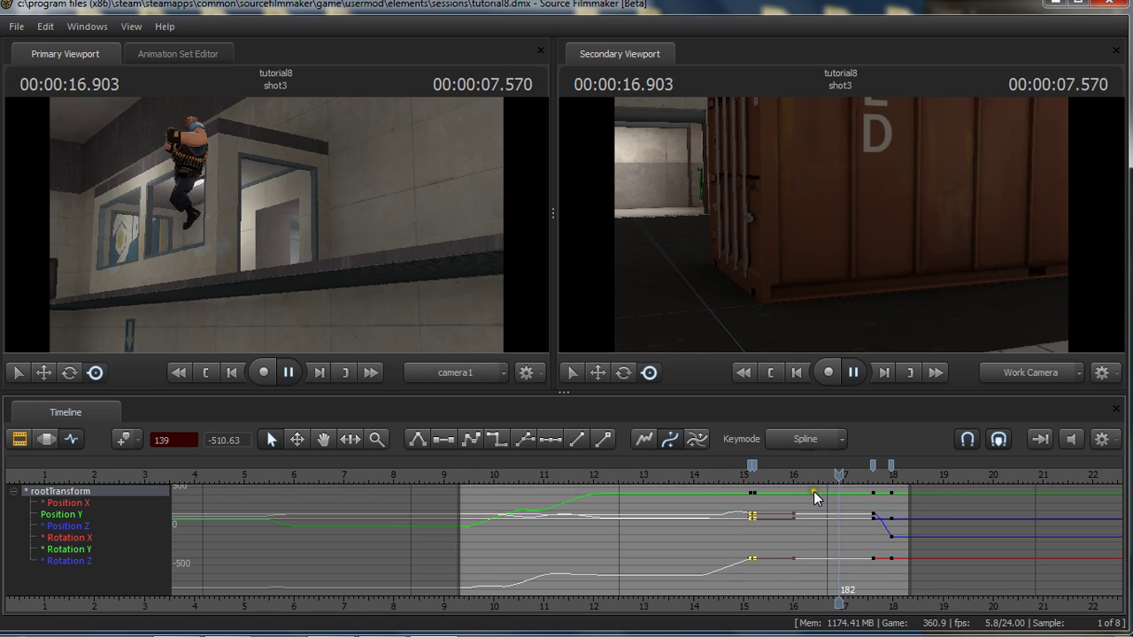
key(space)
drag(725, 478, 895, 502)
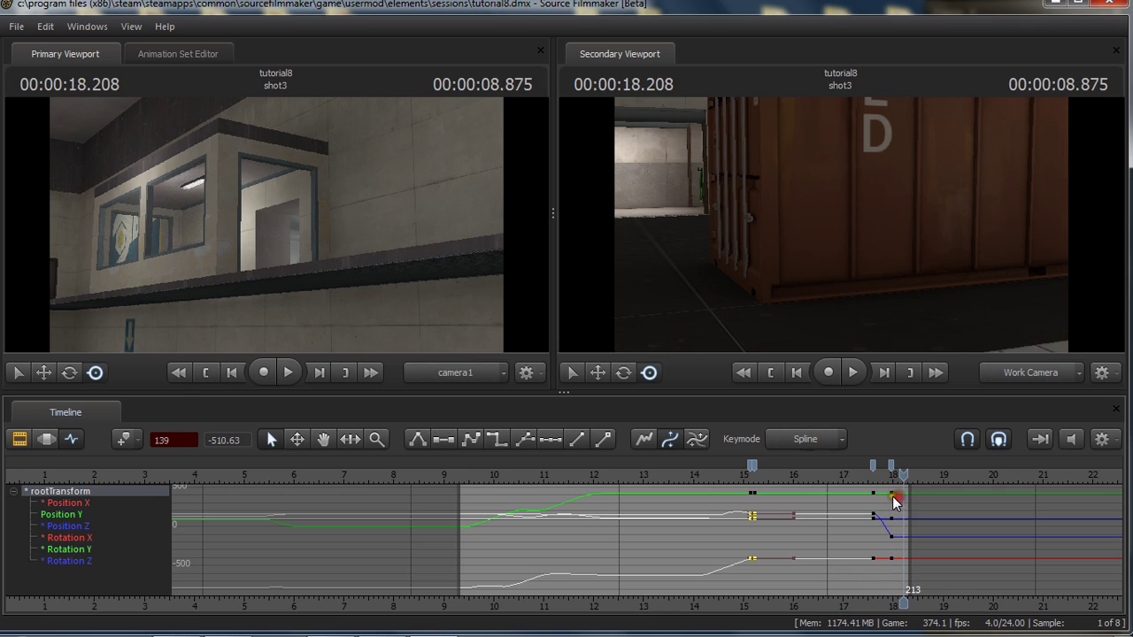
Return to the shot clips list, select shot2, and put the playhead in it.
click(19, 440)
click(72, 440)
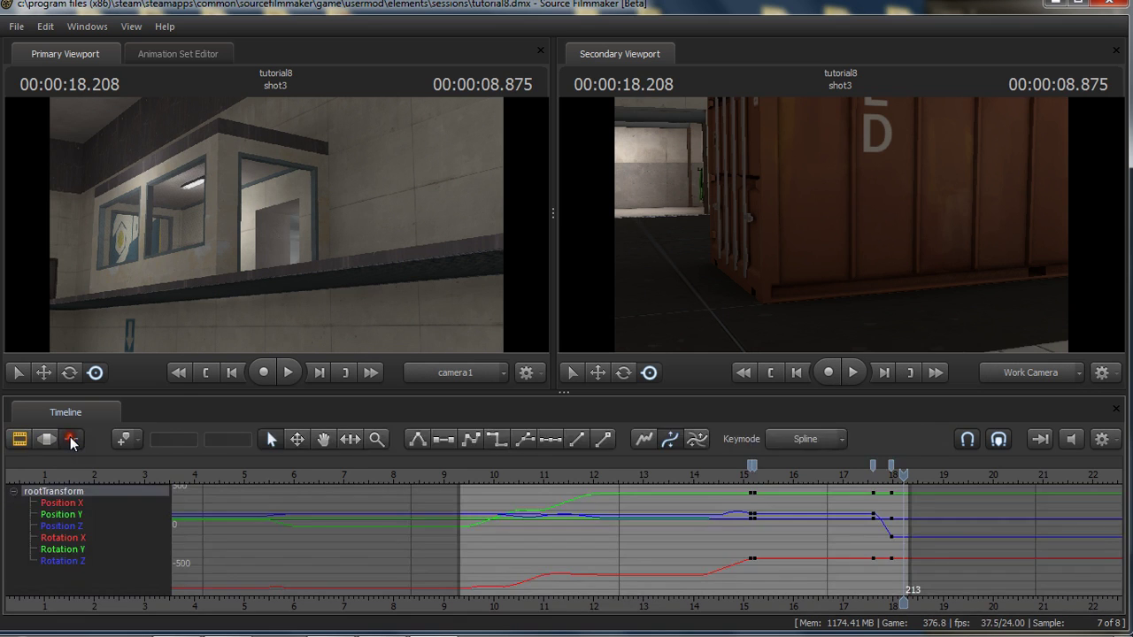
click(21, 440)
middle_drag(808, 605, 309, 582)
click(478, 542)
click(421, 476)
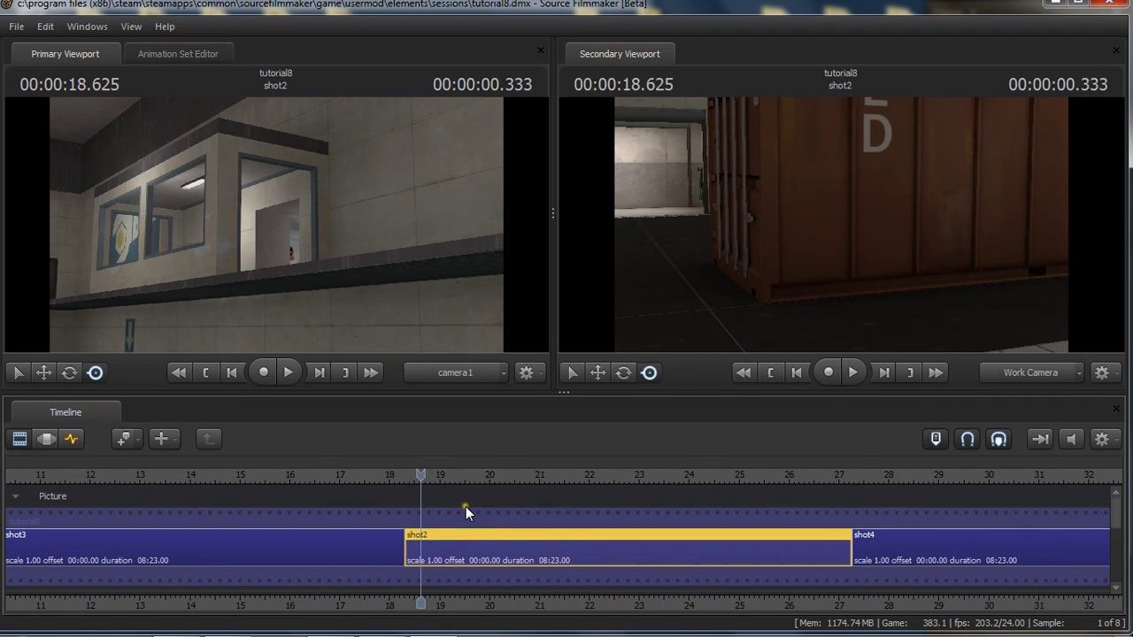
Play shot2, scrub from the end of shot3 into shot2's jump, and show its curves.
key(space)
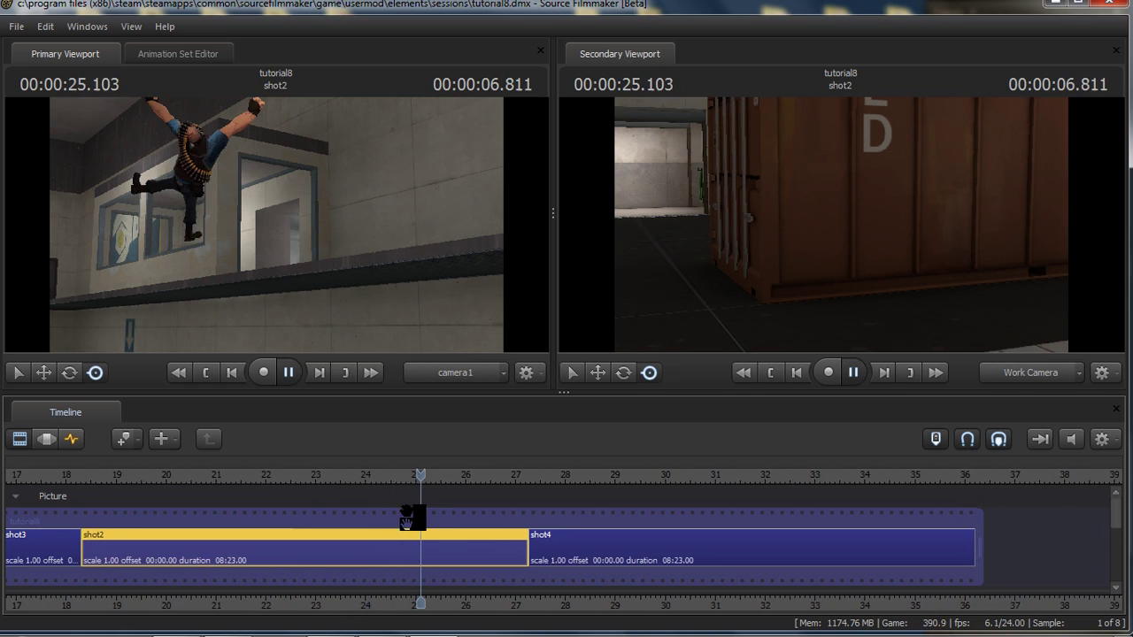
key(space)
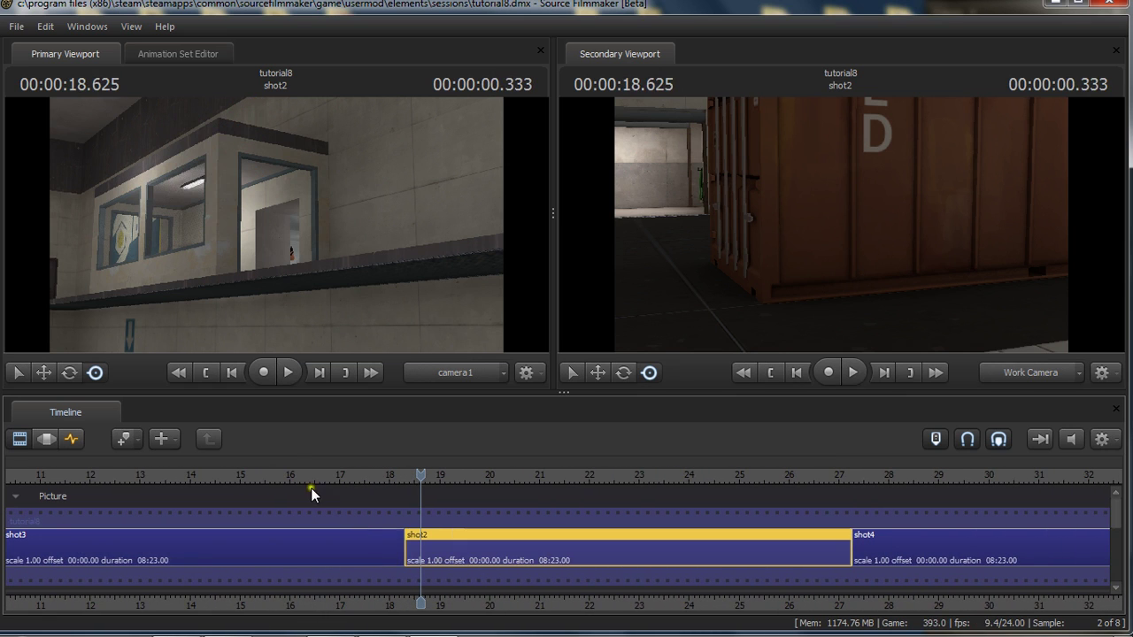
mouse_move(311, 488)
mouse_down()
mouse_move(308, 476)
mouse_move(293, 478)
mouse_up()
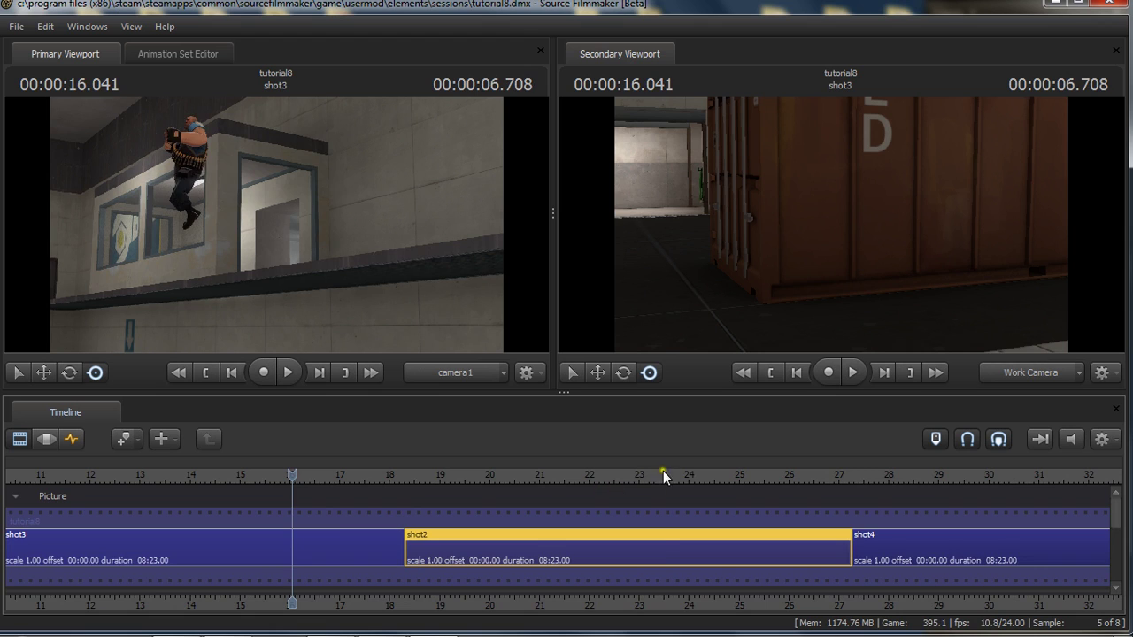
drag(663, 476, 821, 529)
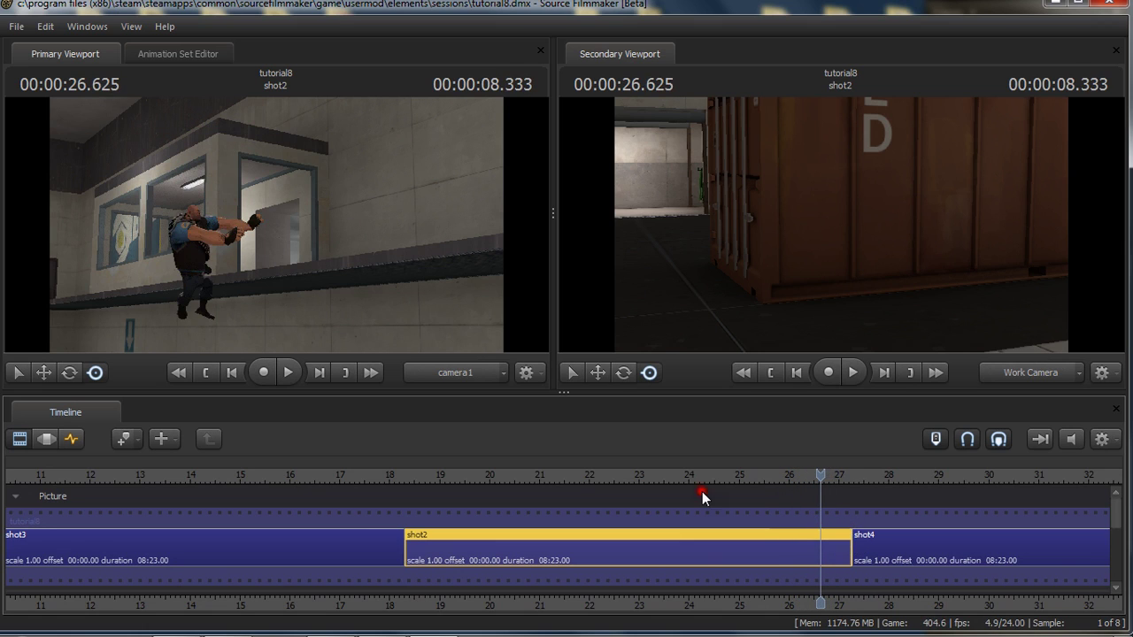
click(80, 441)
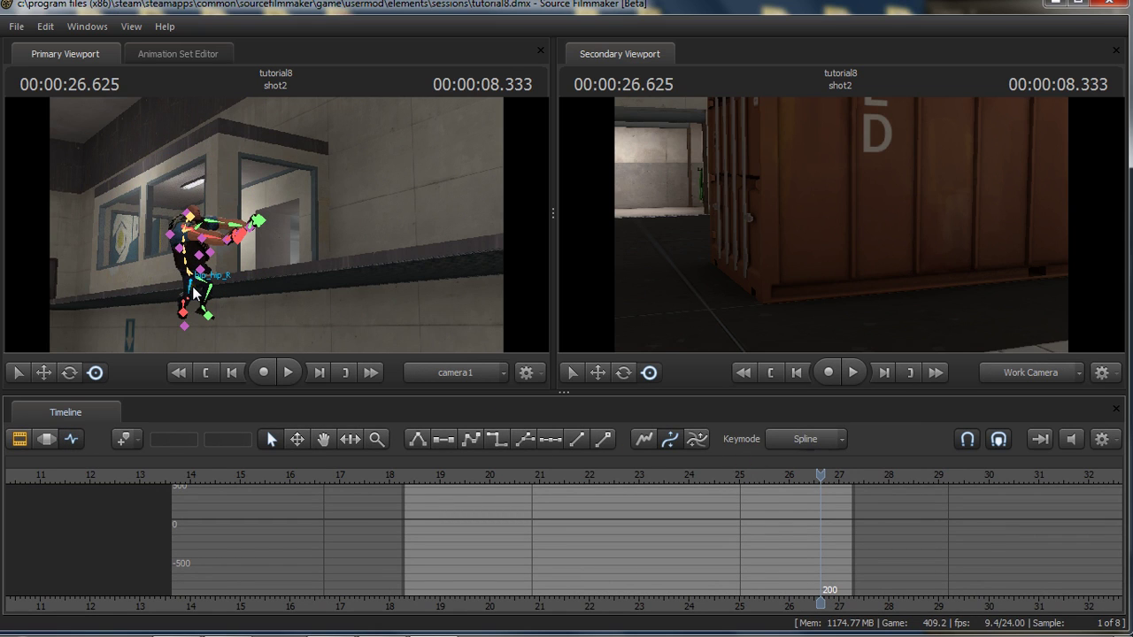
Select bip_pelvis and scrub back and forth around the start of the jump.
click(189, 275)
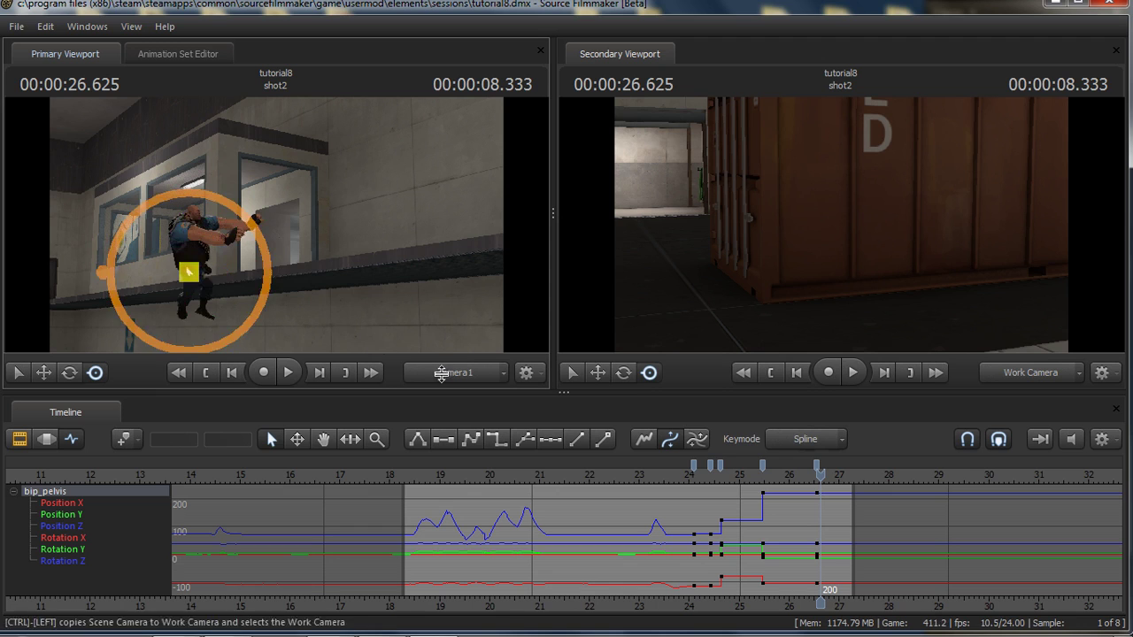
drag(692, 482, 724, 600)
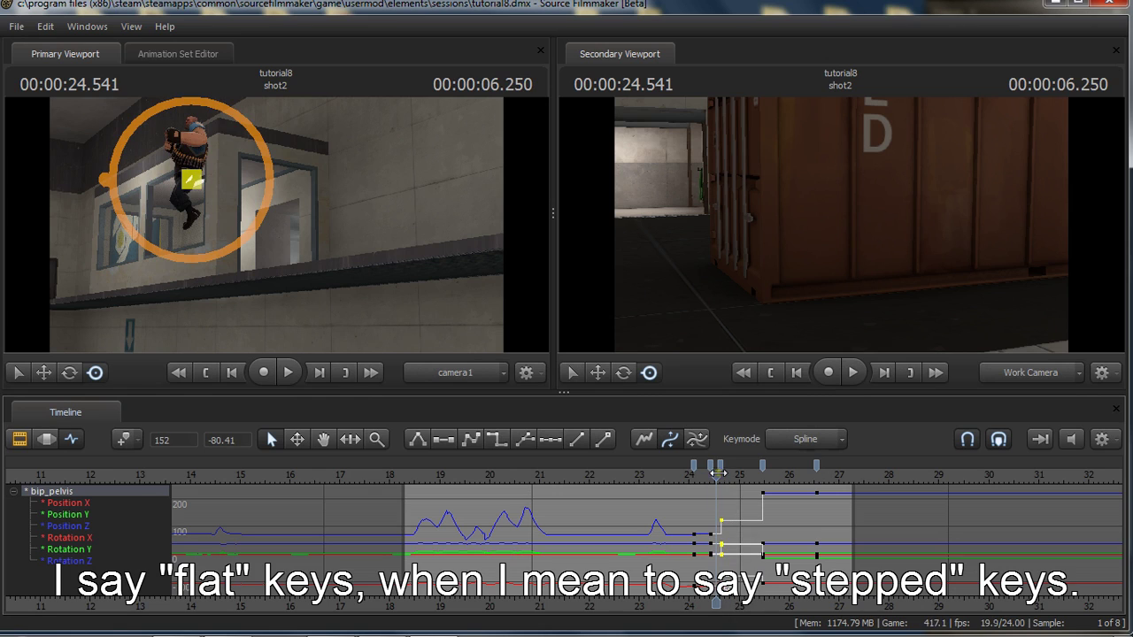
drag(718, 474, 723, 481)
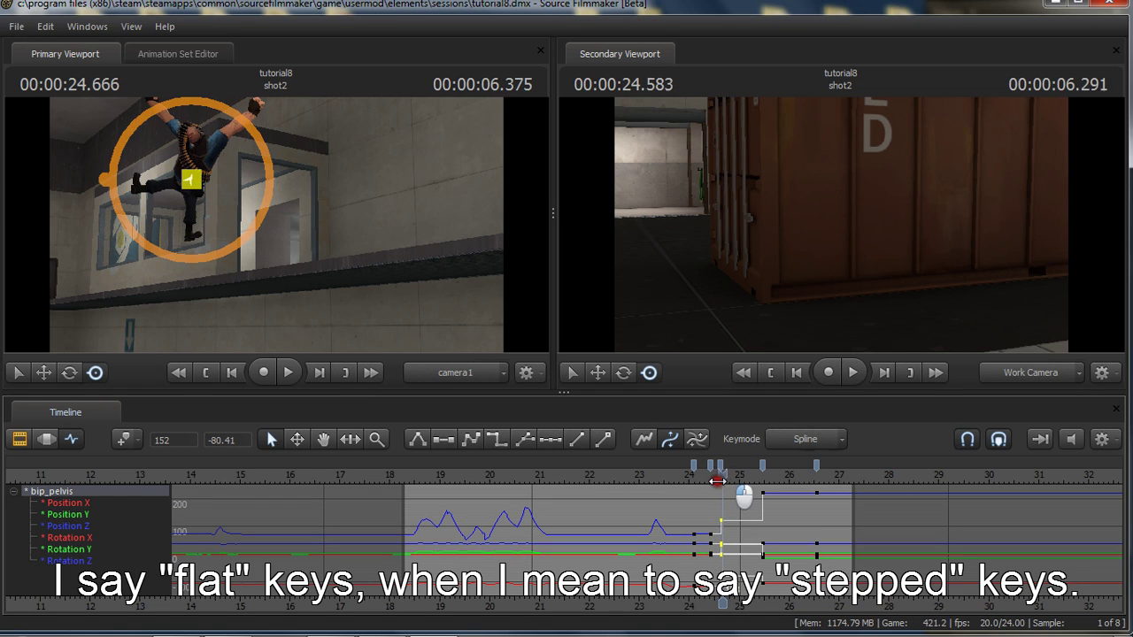
drag(717, 481, 708, 479)
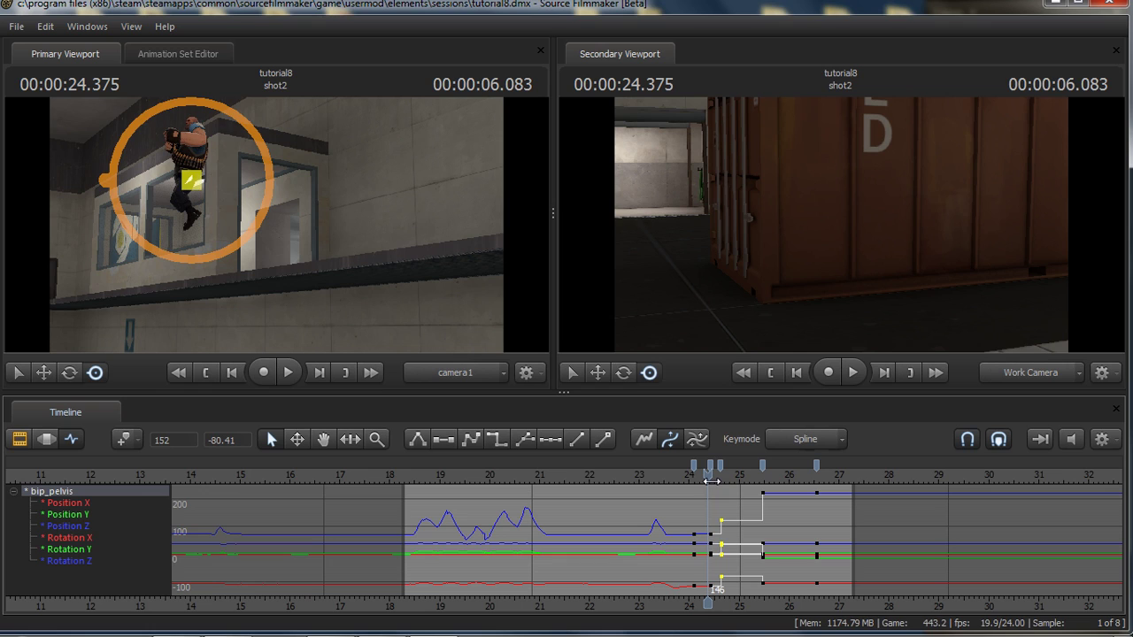
click(712, 480)
mouse_move(712, 481)
mouse_down()
mouse_move(696, 481)
mouse_move(712, 480)
mouse_up()
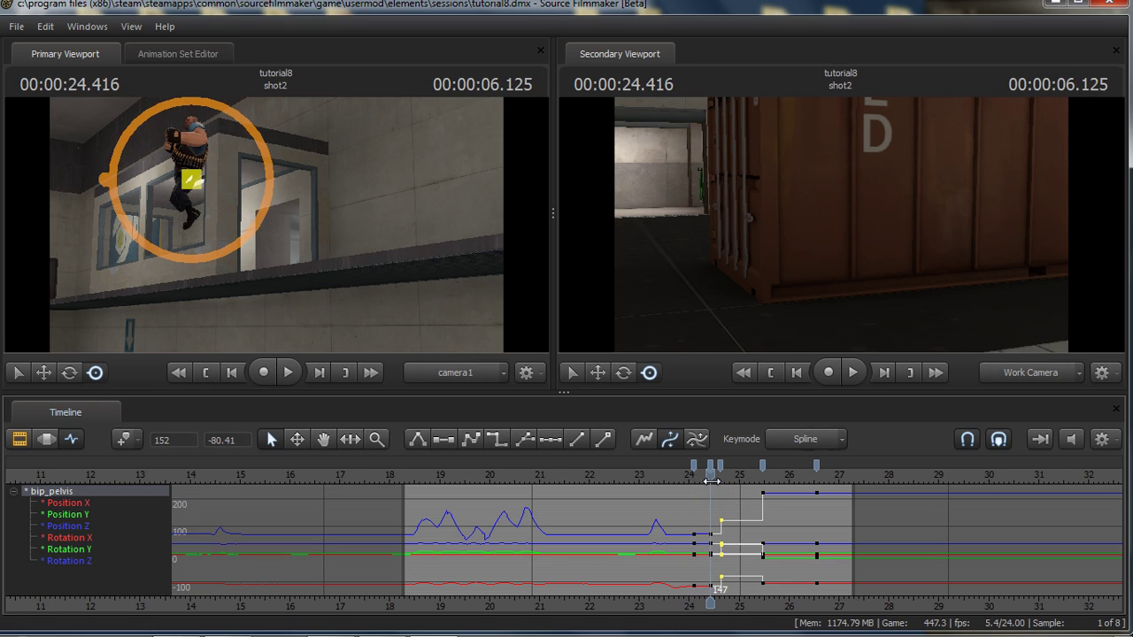
Step through the pelvis keys at frames 152, 172 and 198, then select rootTransform.
key(Right)
key(Right)
key(Right)
key(Right)
key(Right)
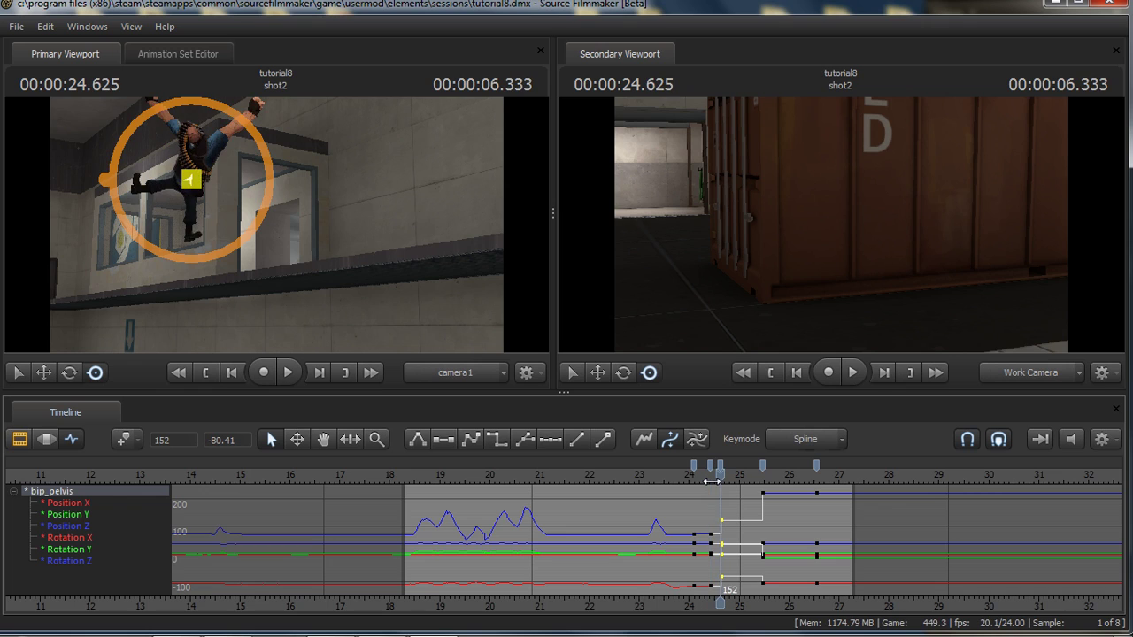
key(Up)
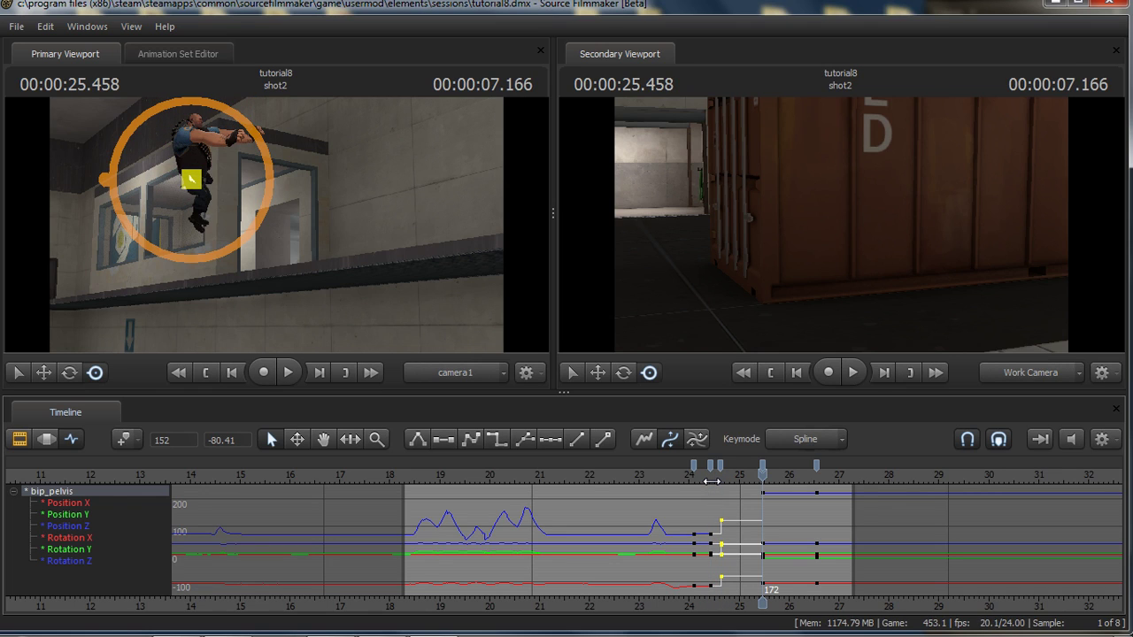
key(Up)
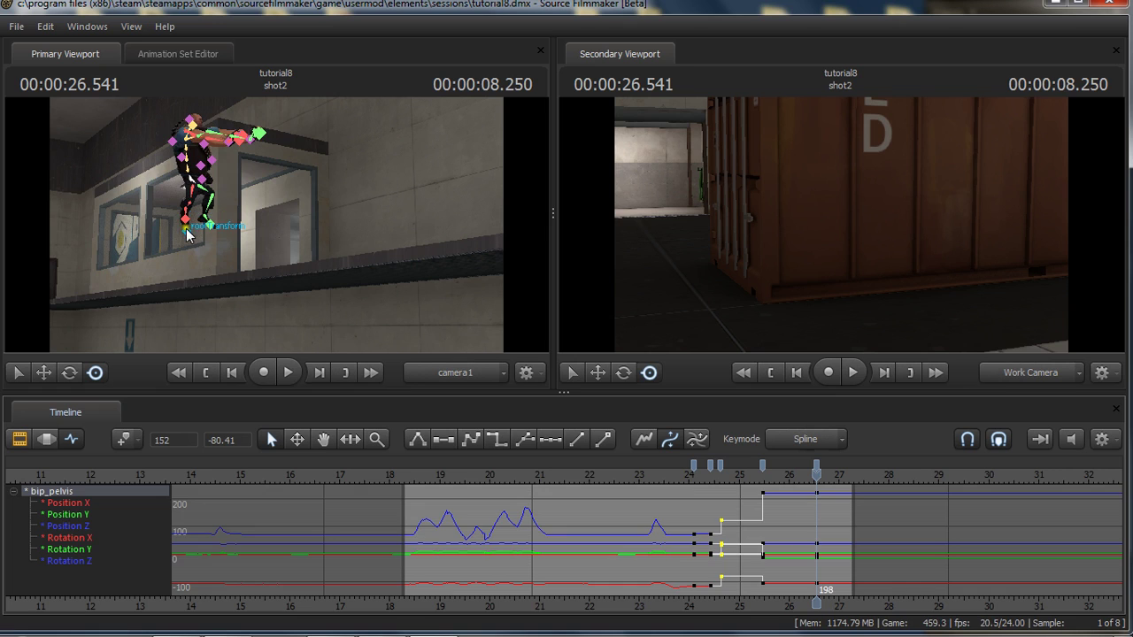
click(186, 233)
Select the rootTransform keys near frame 199, scrub the fall, then show bones and pick bip_hip_L.
drag(721, 476, 818, 487)
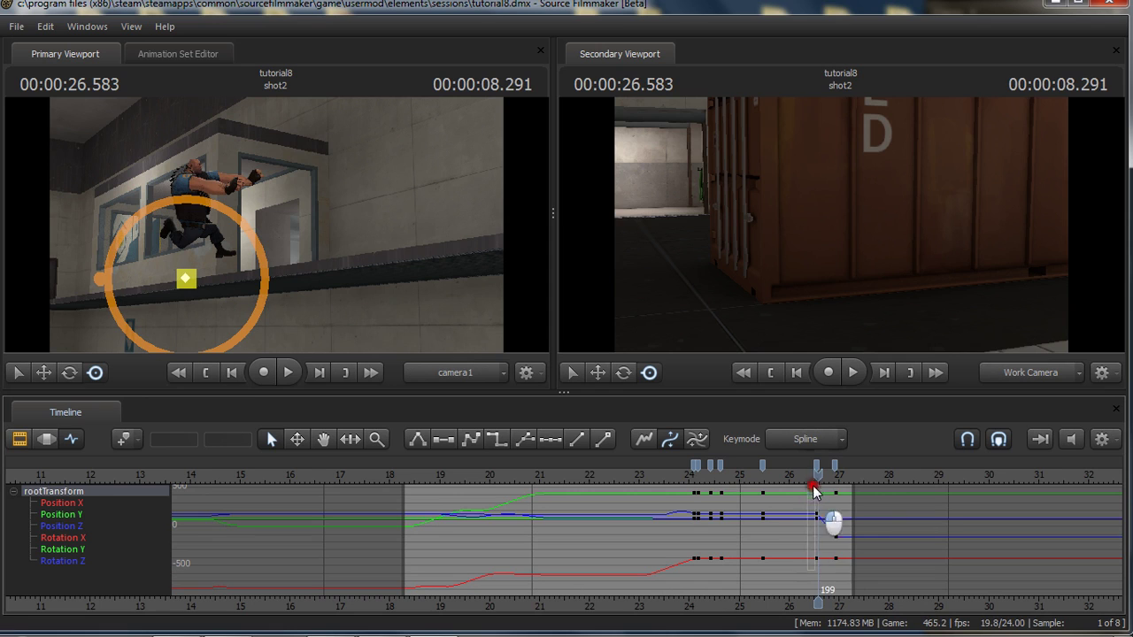
drag(812, 575, 823, 496)
click(821, 476)
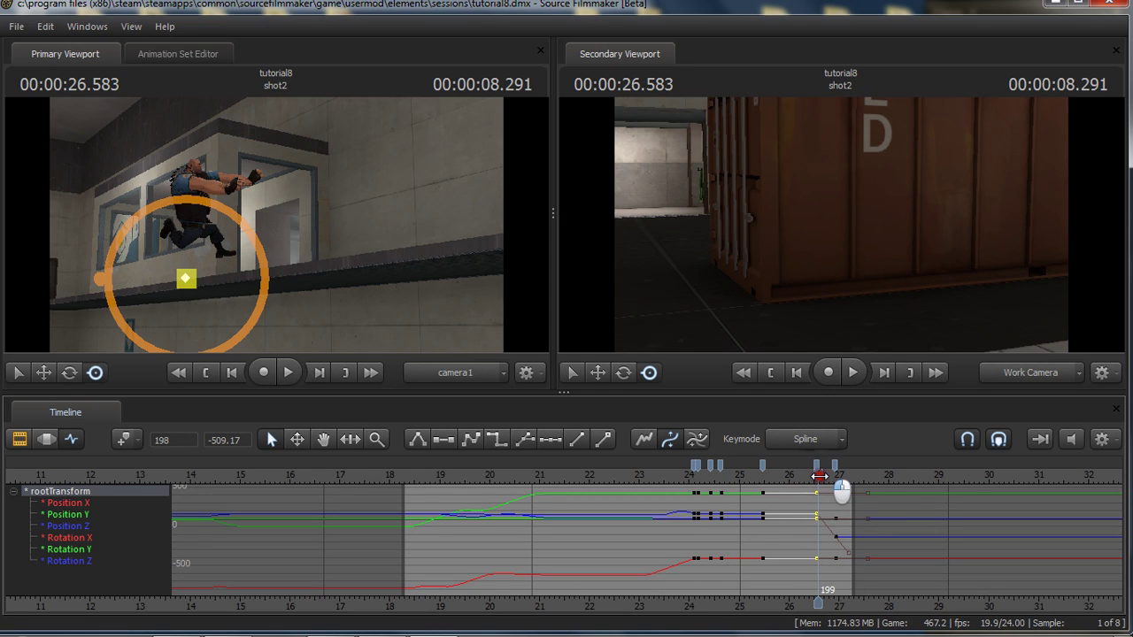
mouse_move(820, 477)
mouse_down()
mouse_move(836, 481)
mouse_move(812, 478)
mouse_up()
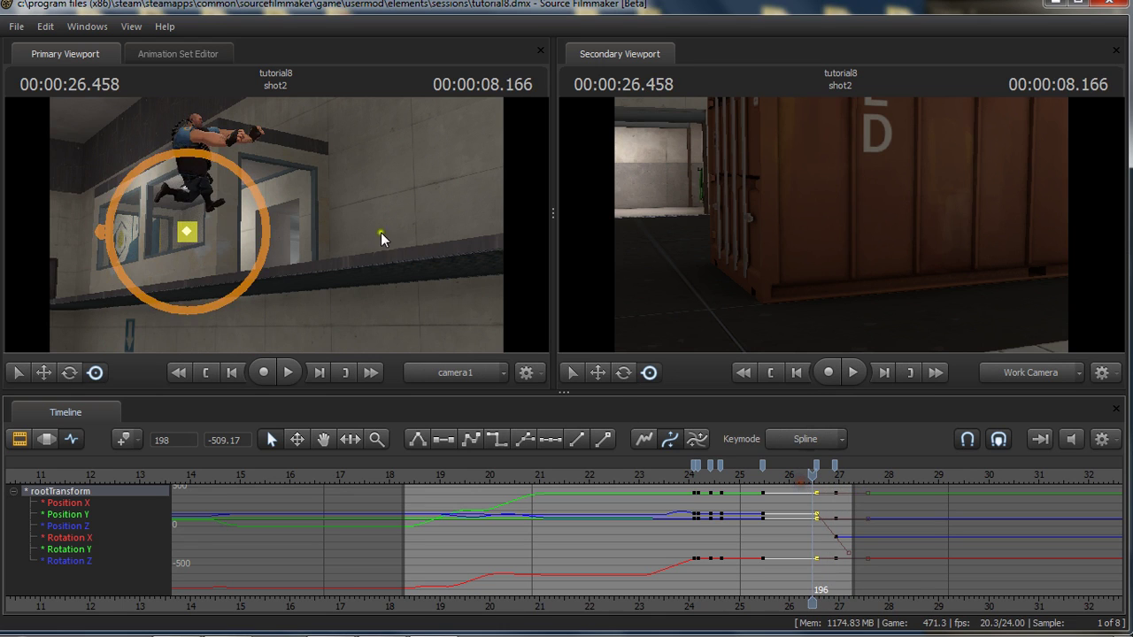
click(324, 218)
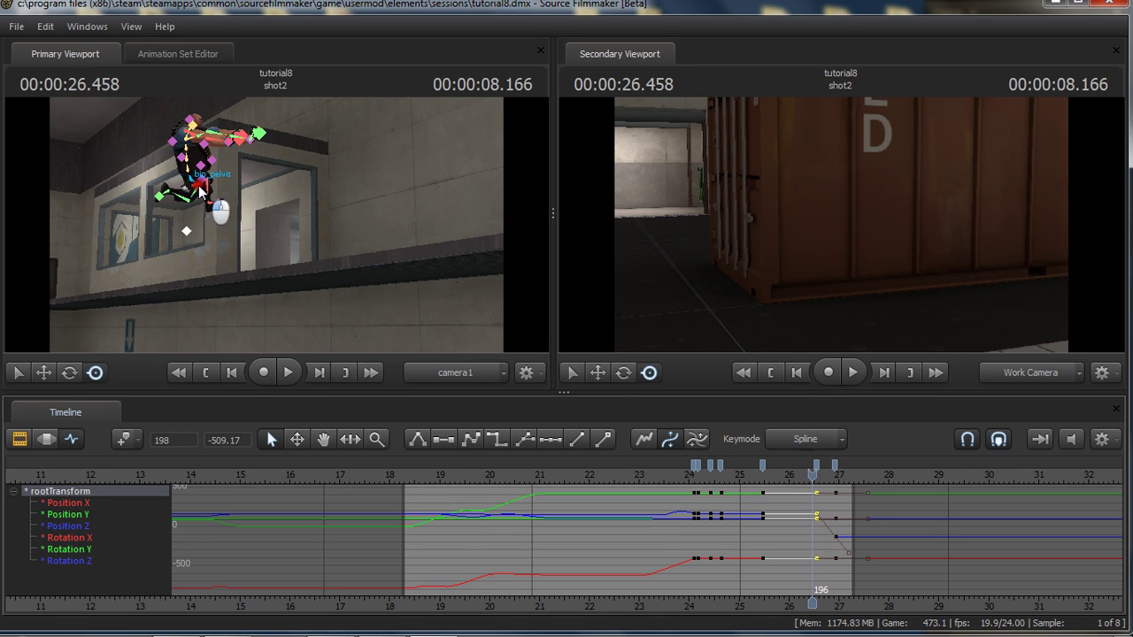
click(197, 195)
Rotate-select bip_hip_L, step and scrub through the final leg kicks, then show the shot clip list.
key(e)
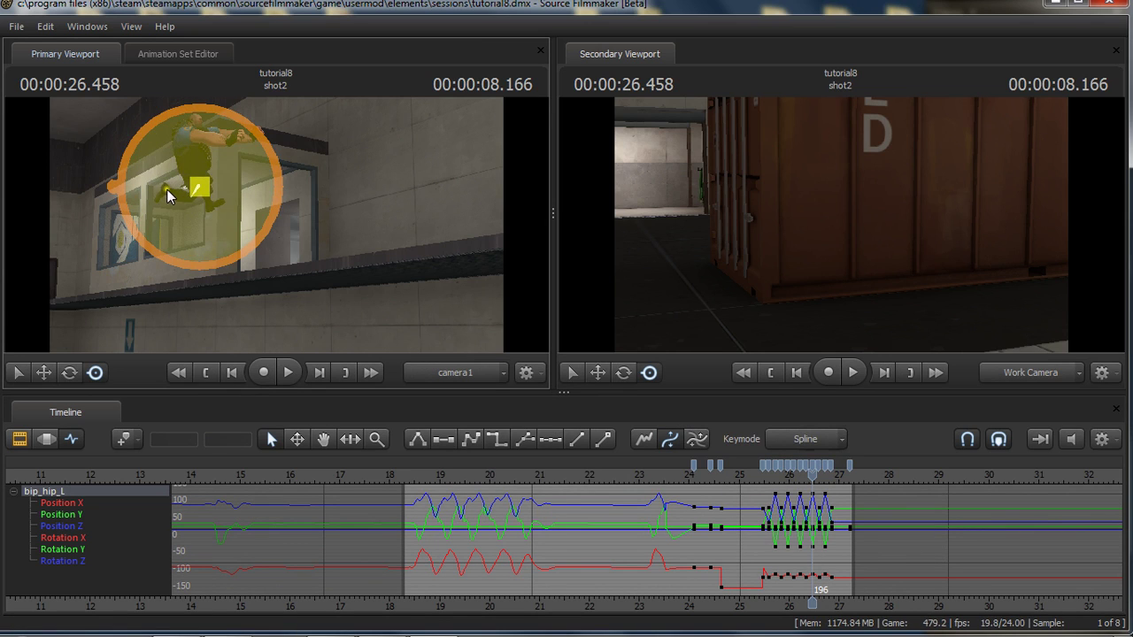
key(Left)
key(Left)
key(Left)
key(Right)
key(Right)
key(Right)
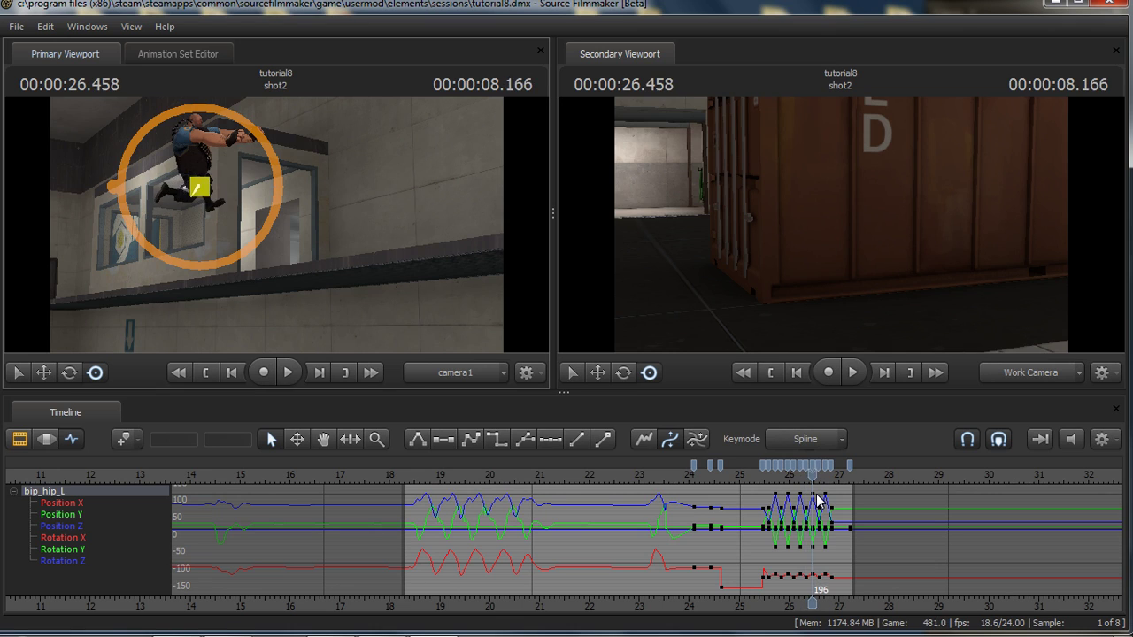
key(Left)
key(Left)
key(Left)
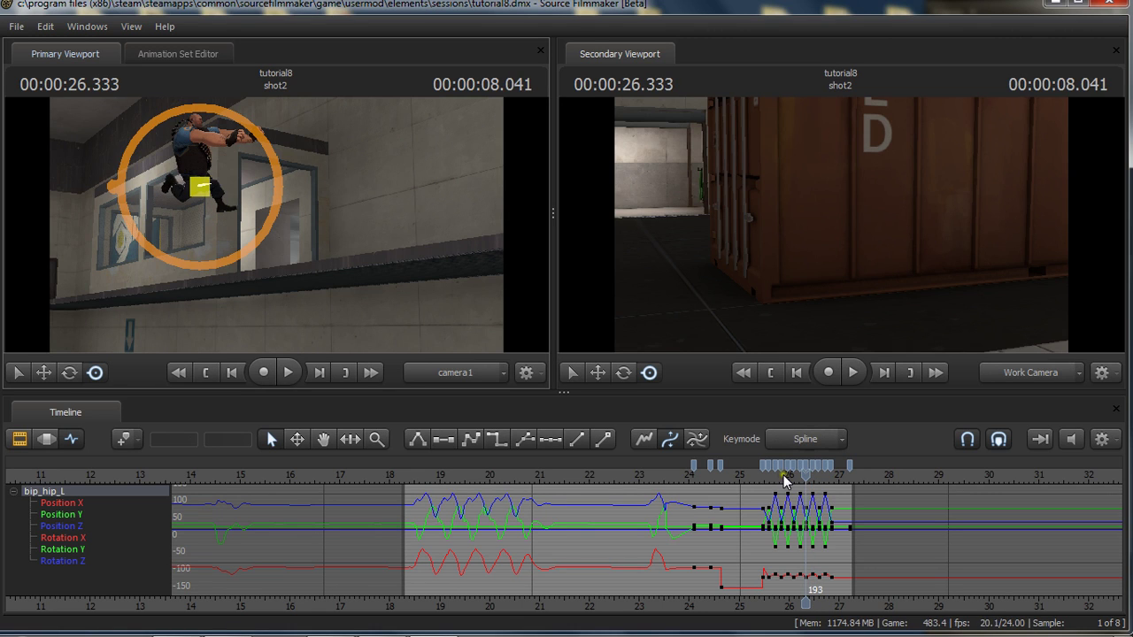
mouse_move(788, 476)
mouse_down()
mouse_move(814, 475)
mouse_move(791, 474)
mouse_up()
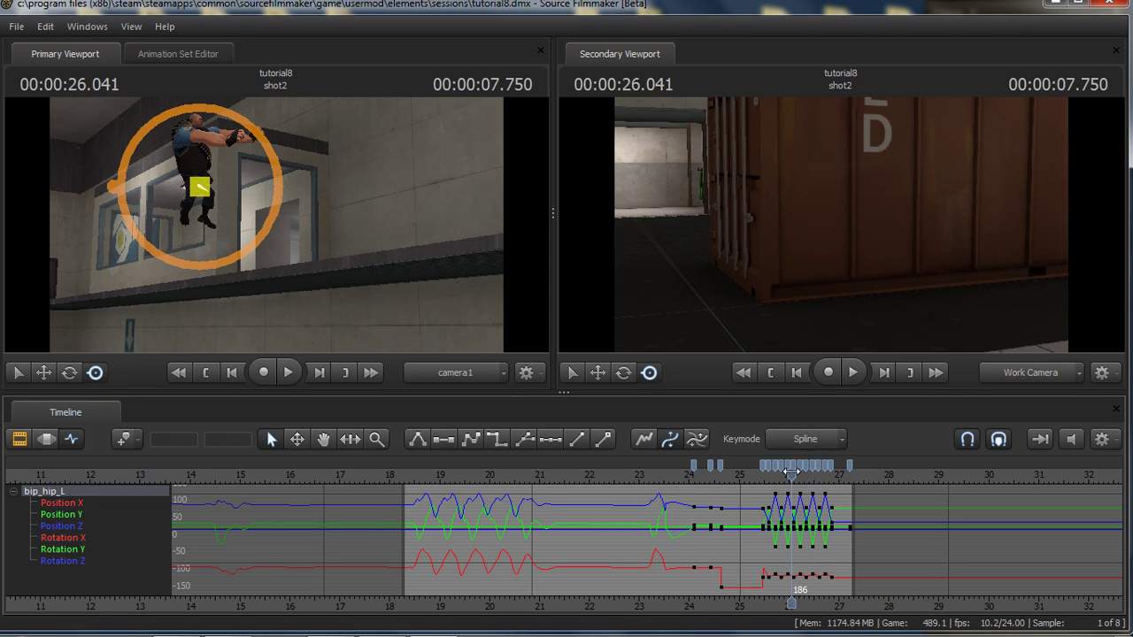
click(42, 440)
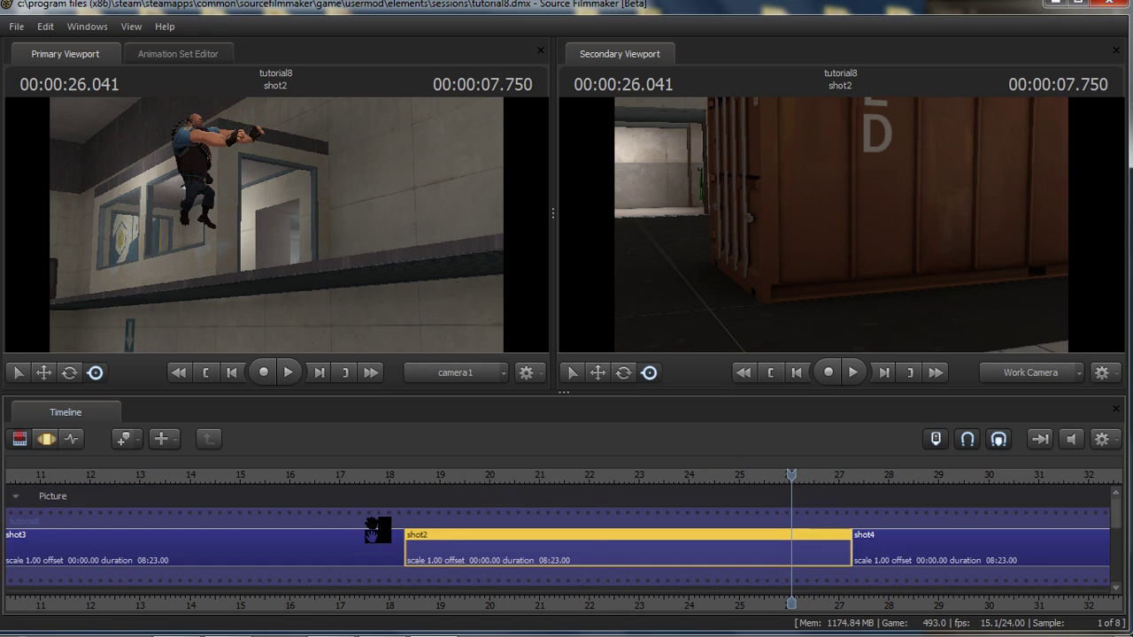
middle_drag(808, 604, 278, 584)
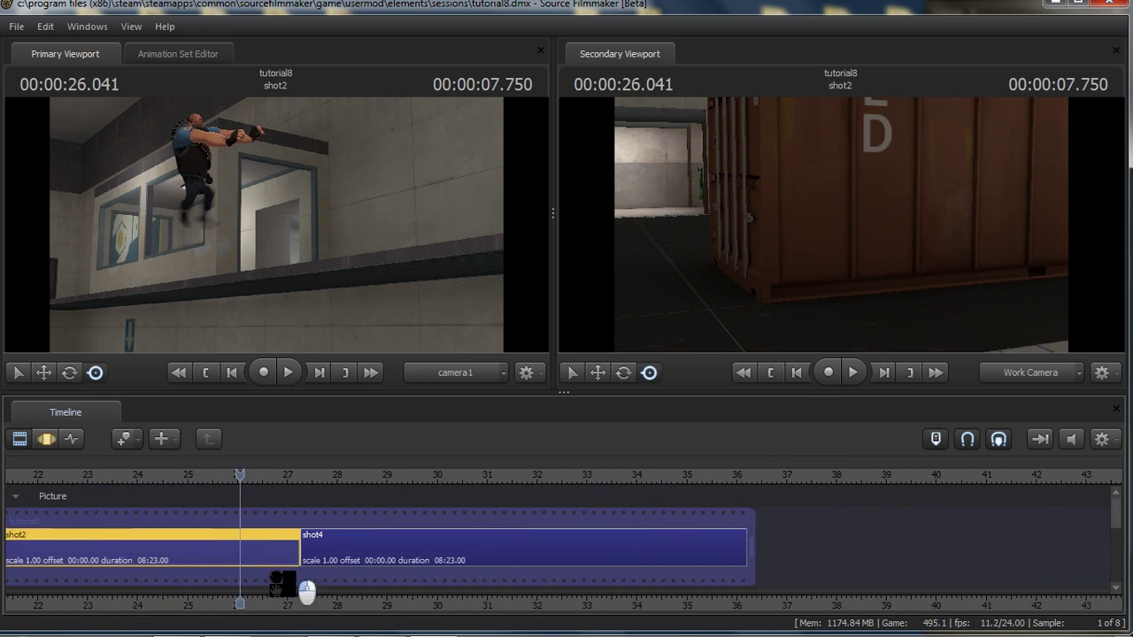
click(354, 549)
click(309, 475)
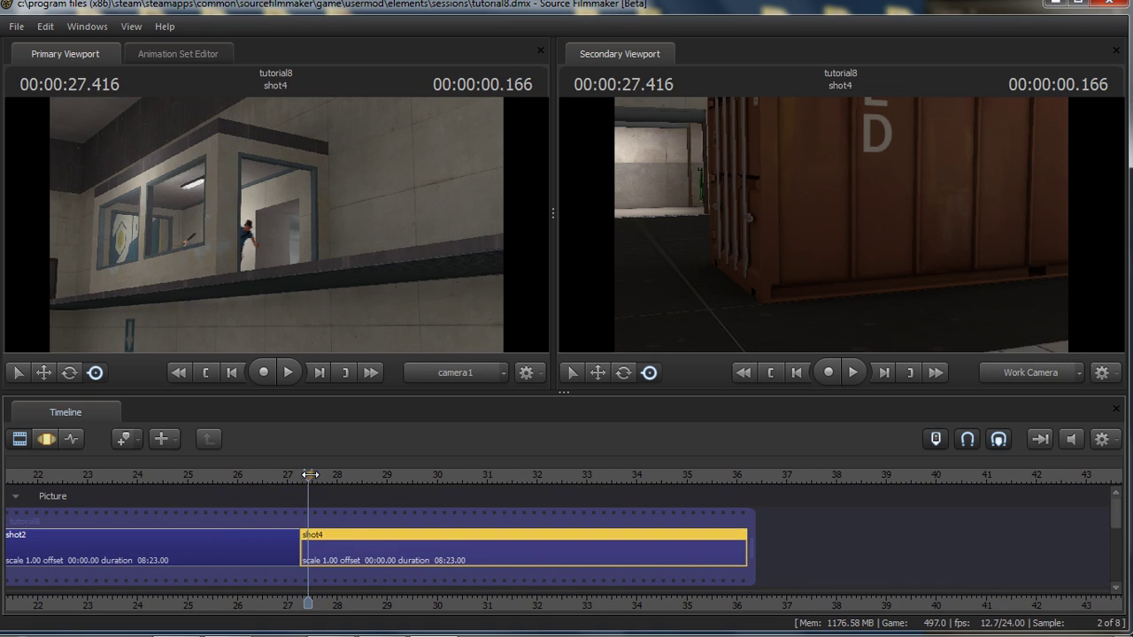
drag(309, 475, 299, 474)
key(space)
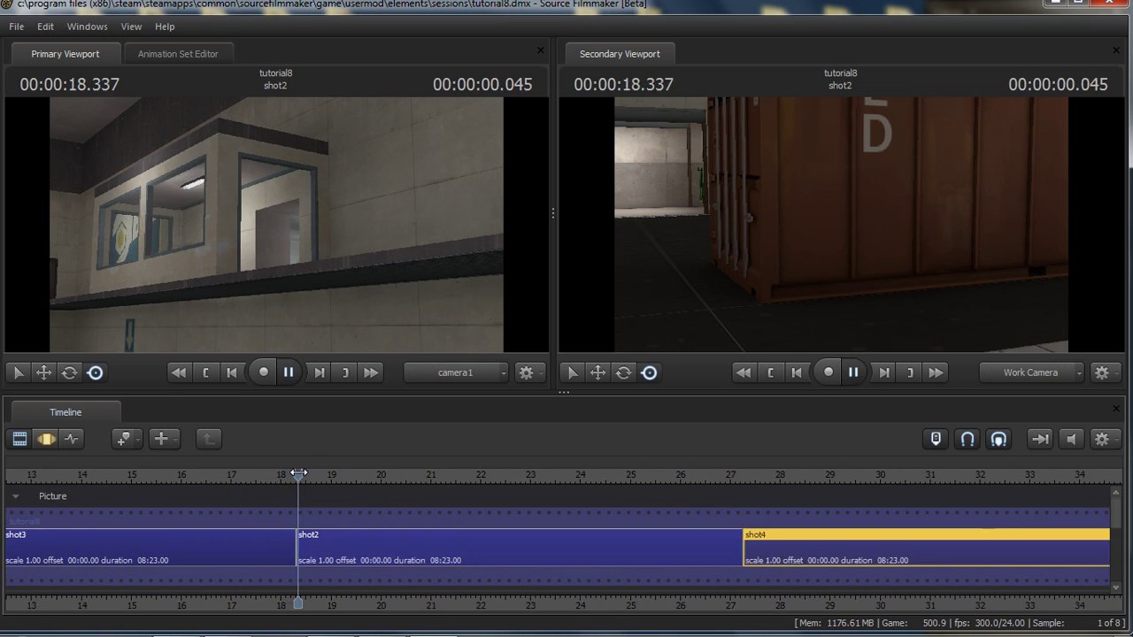
key(space)
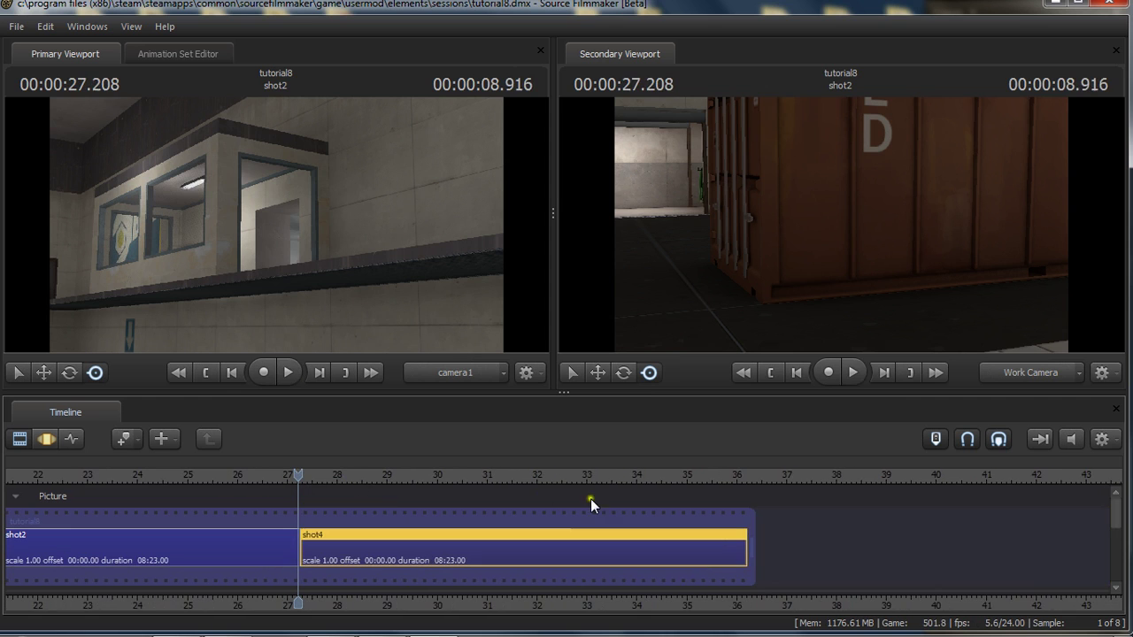
click(498, 475)
key(space)
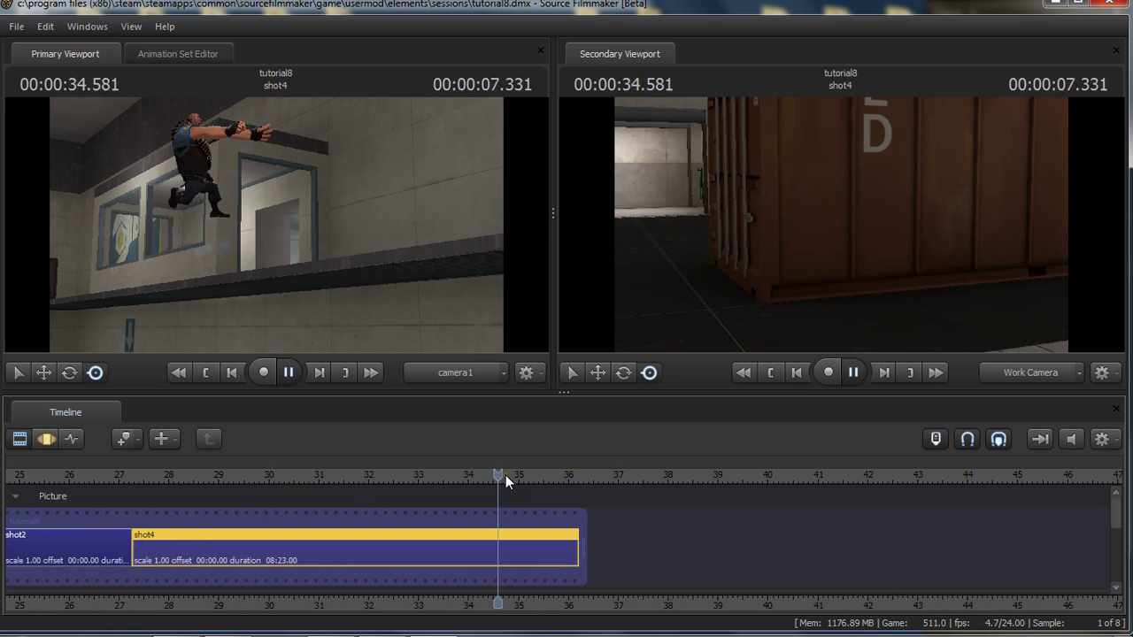
click(441, 478)
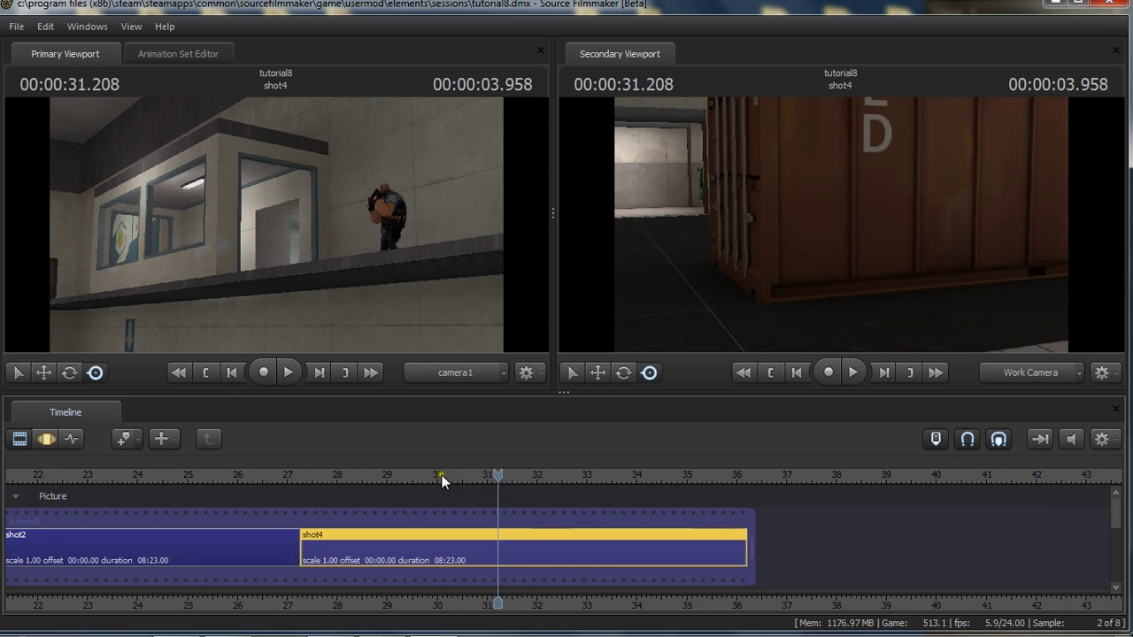
click(441, 477)
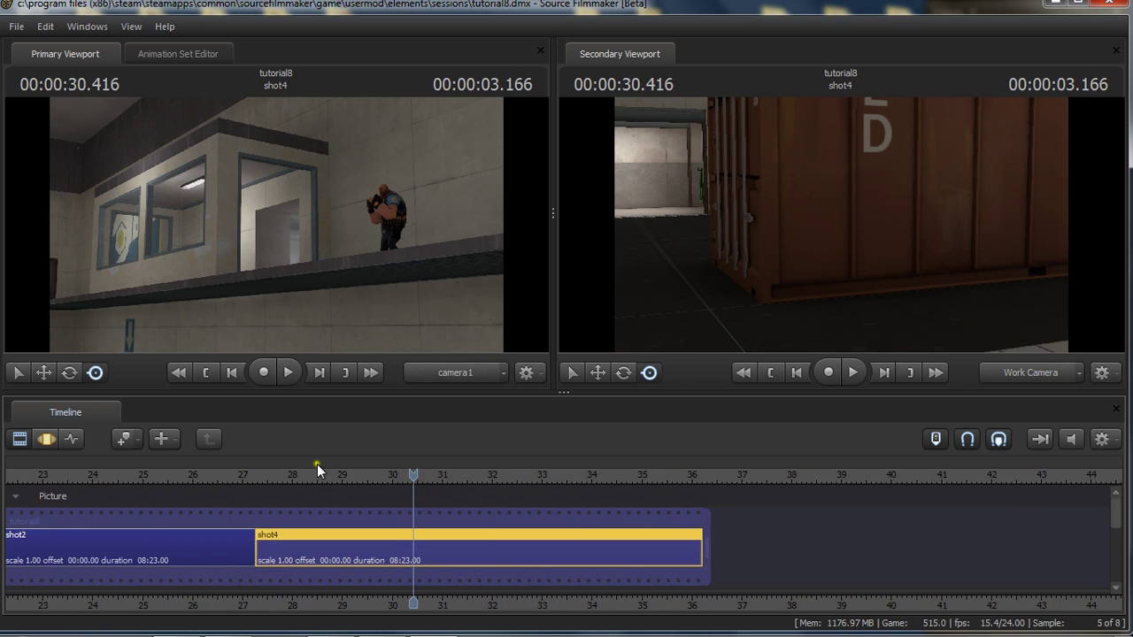
click(267, 475)
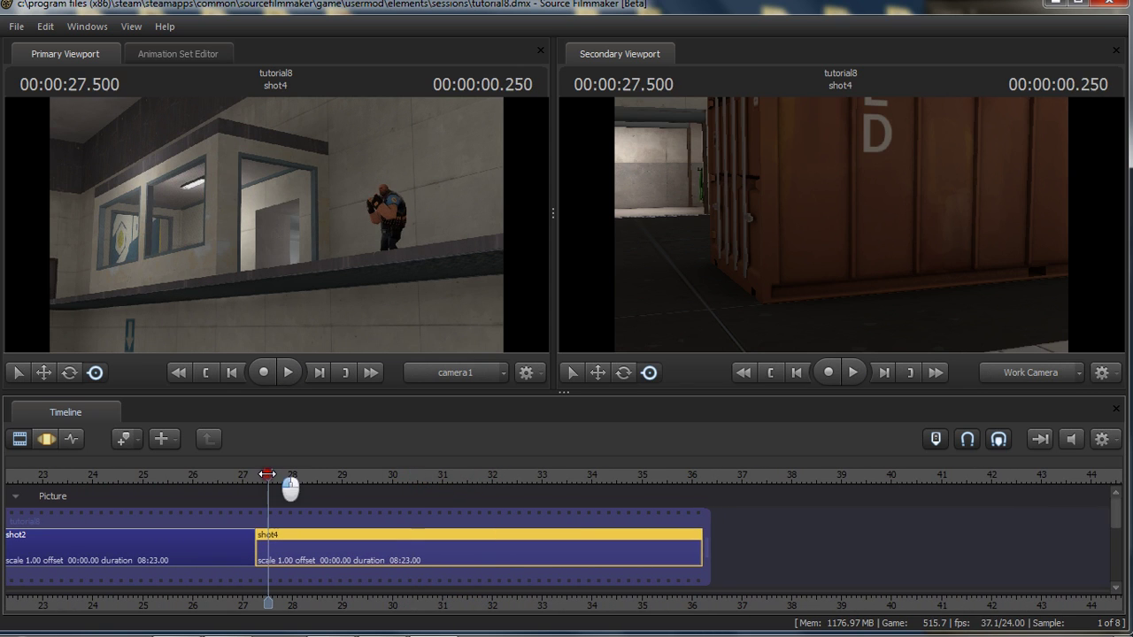
Show the Graph Editor and scrub shot4's first frames, stepping between frames 125 and 127.
click(70, 438)
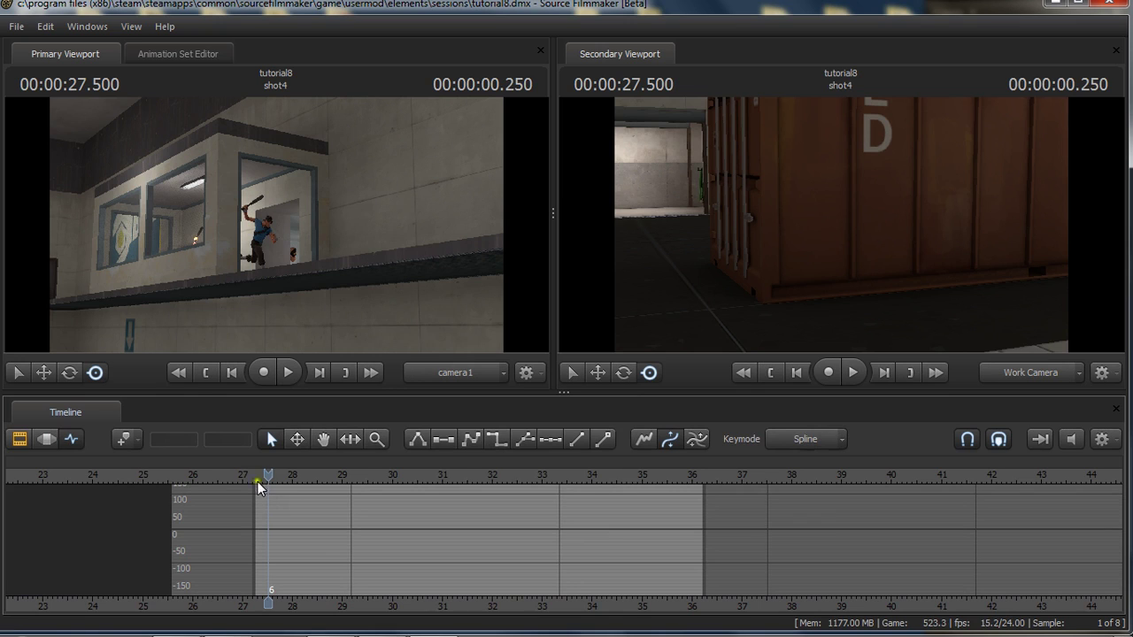
drag(262, 476, 519, 458)
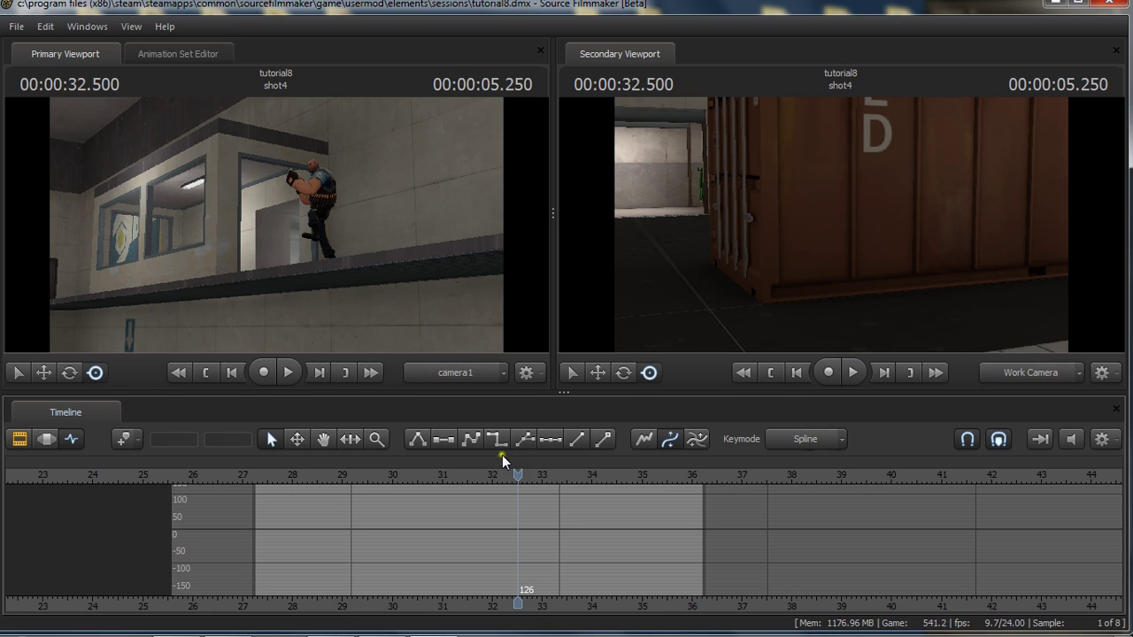
key(Right)
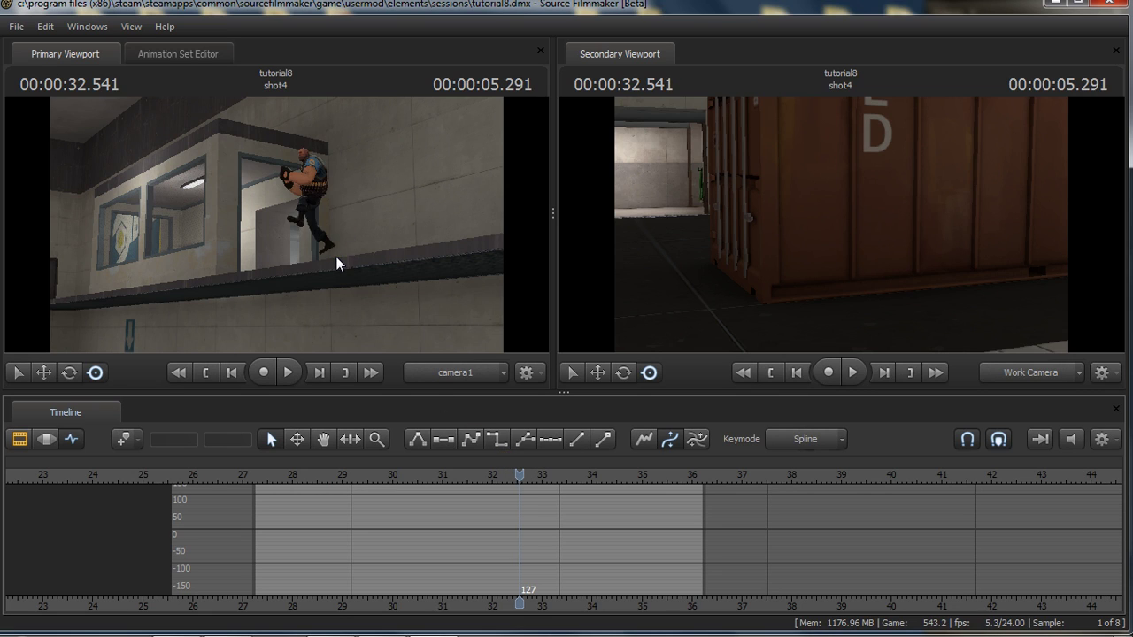
key(Right)
key(Right)
key(Right)
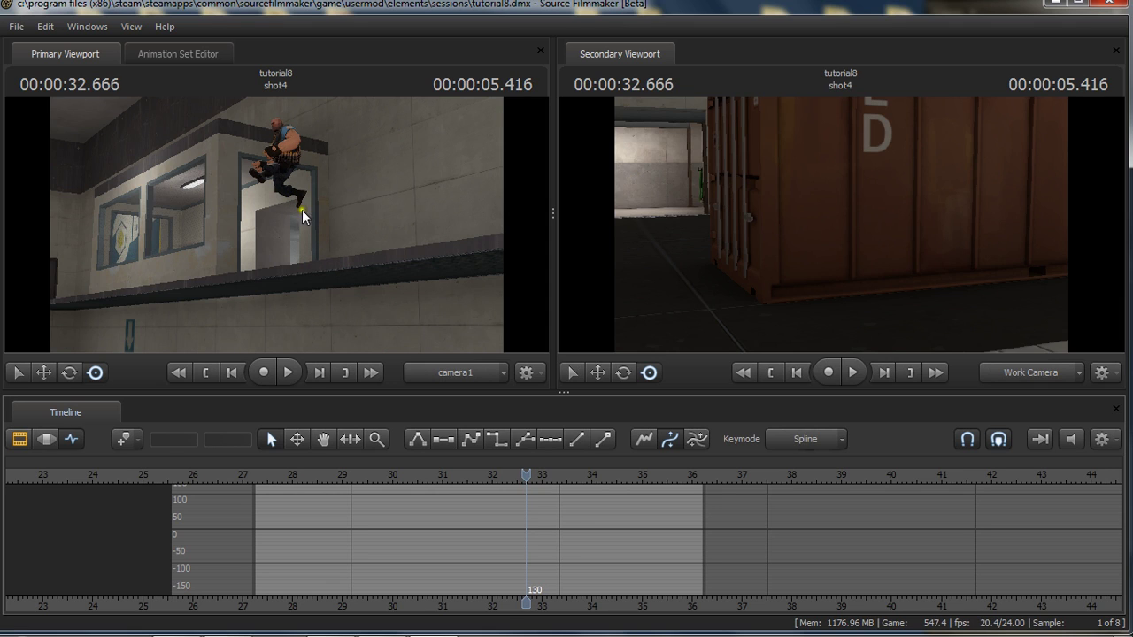
key(Left)
key(Left)
key(Left)
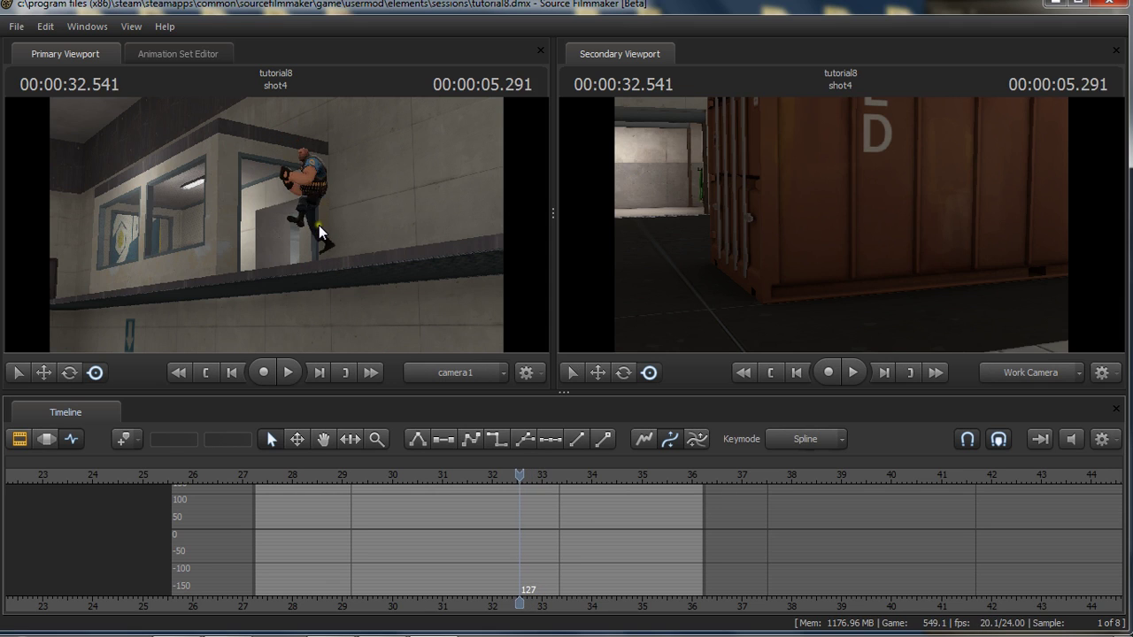
key(Left)
key(Left)
key(Right)
key(Right)
key(Left)
key(Left)
key(Left)
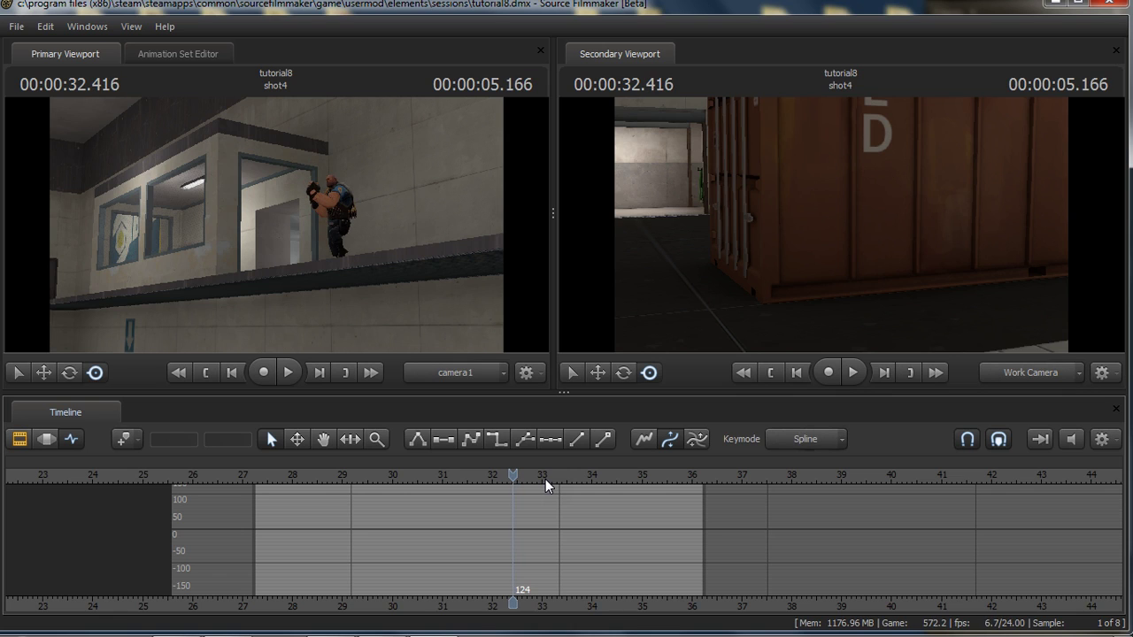
Step frame by frame through the takeoff up to frame 144, then set the playhead to 135.
key(Right)
key(Right)
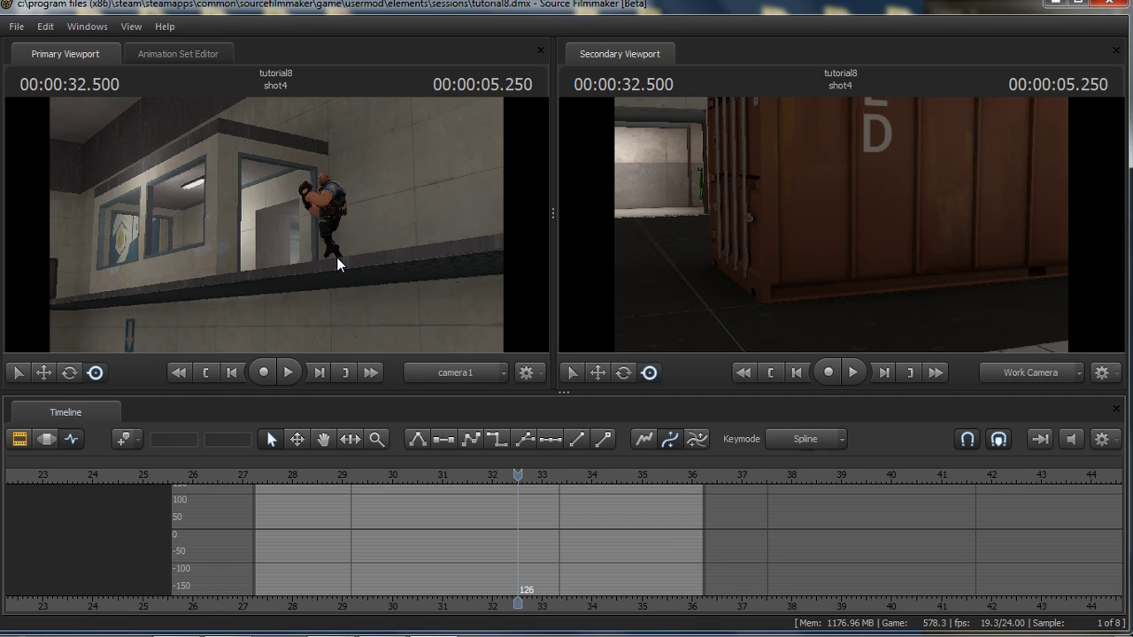
key(Left)
key(Left)
key(Left)
key(Left)
key(Right)
key(Right)
key(Right)
key(Right)
key(Right)
key(Right)
key(Right)
key(Right)
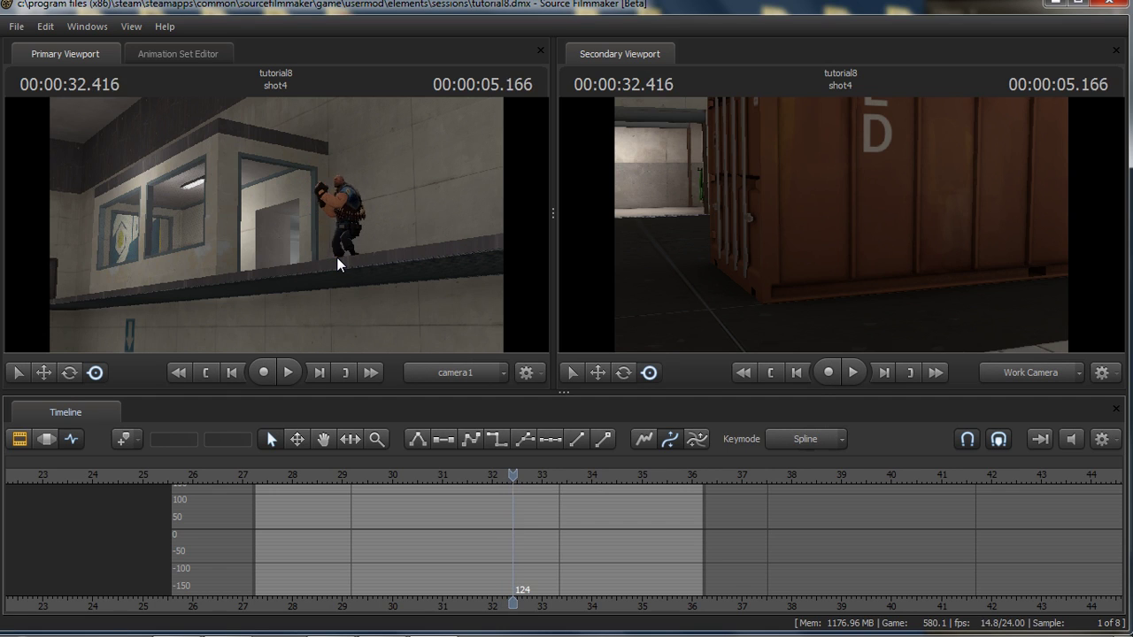
key(Right)
key(Right)
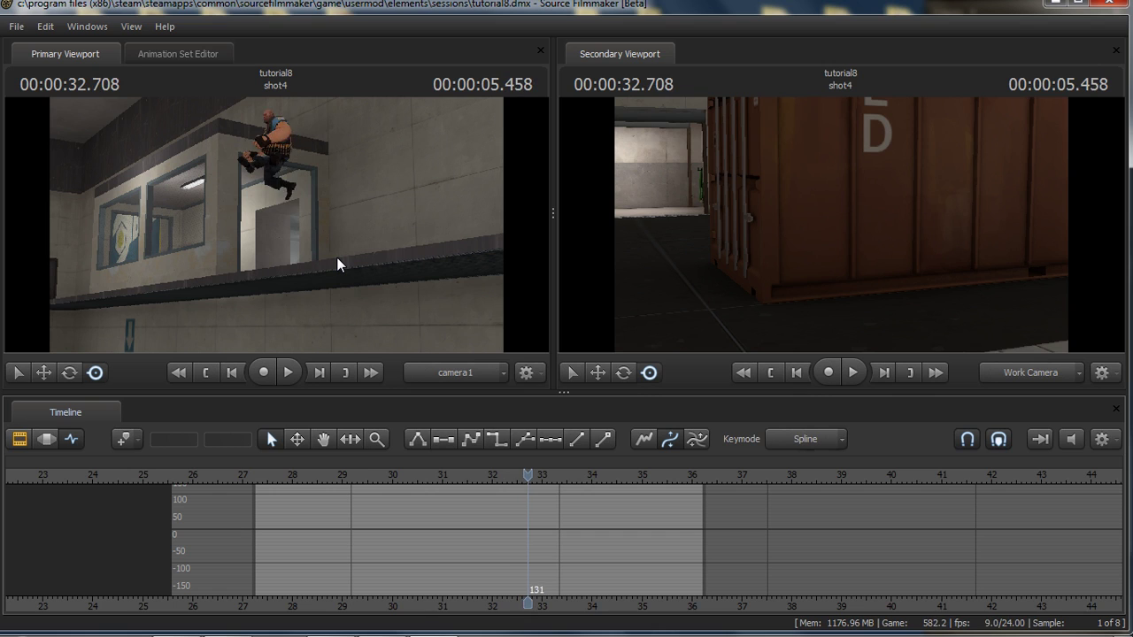
key(Left)
key(Left)
key(Left)
key(Left)
key(Left)
key(Left)
key(Left)
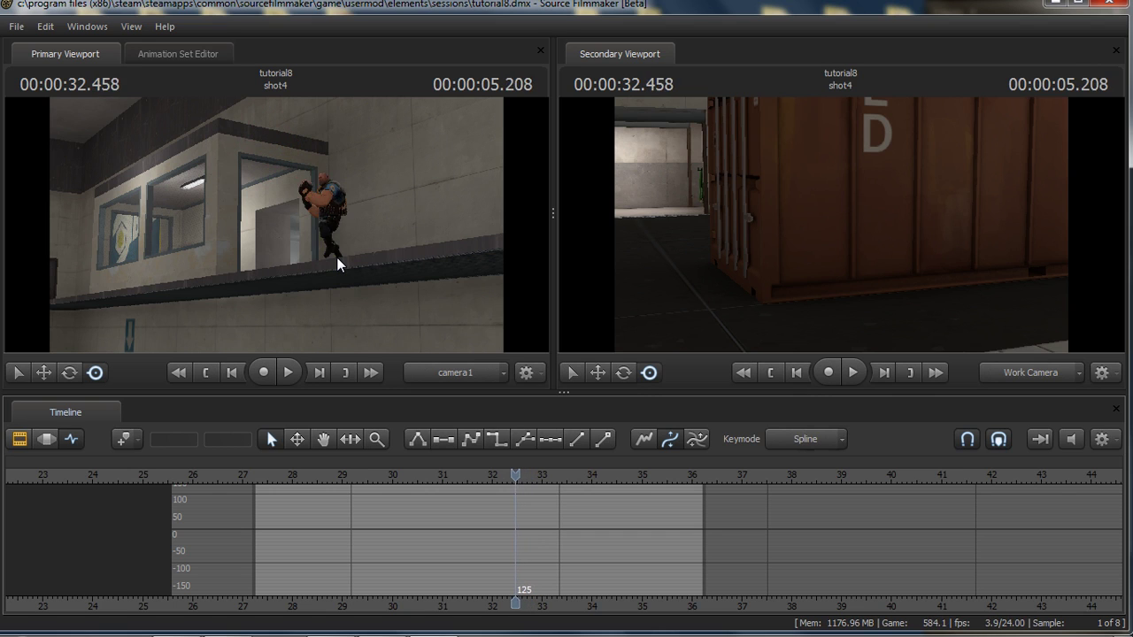
key(Right)
key(Right)
key(Right)
key(Right)
key(Right)
key(Right)
key(Right)
key(Right)
key(Right)
key(Right)
key(Right)
key(Right)
key(Right)
key(Right)
key(Right)
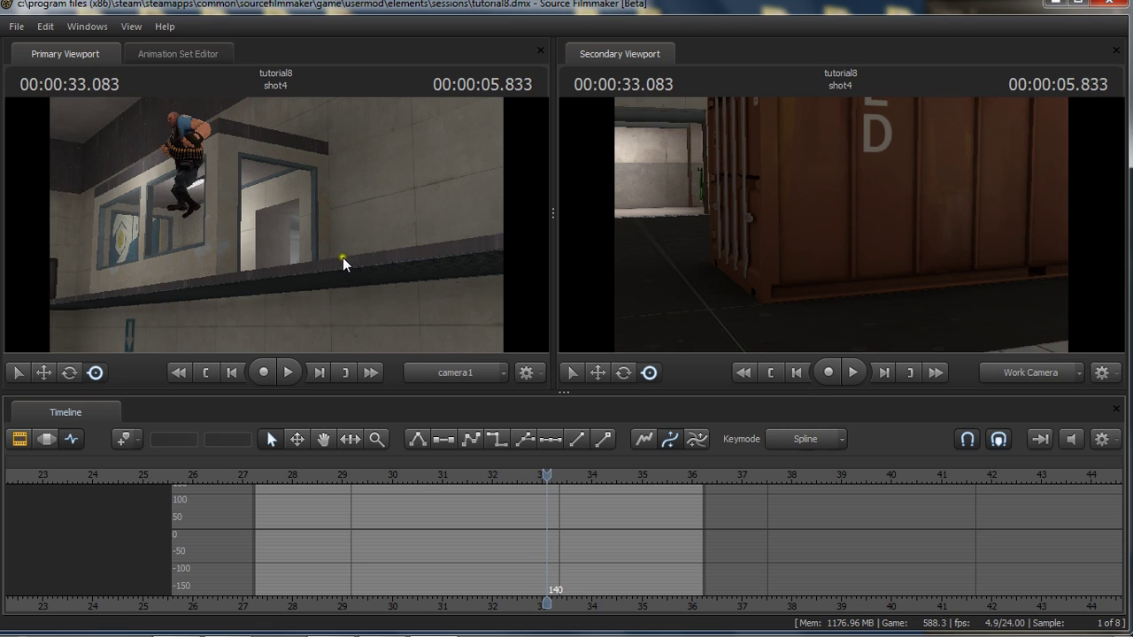
key(Right)
key(Right)
key(Right)
key(Right)
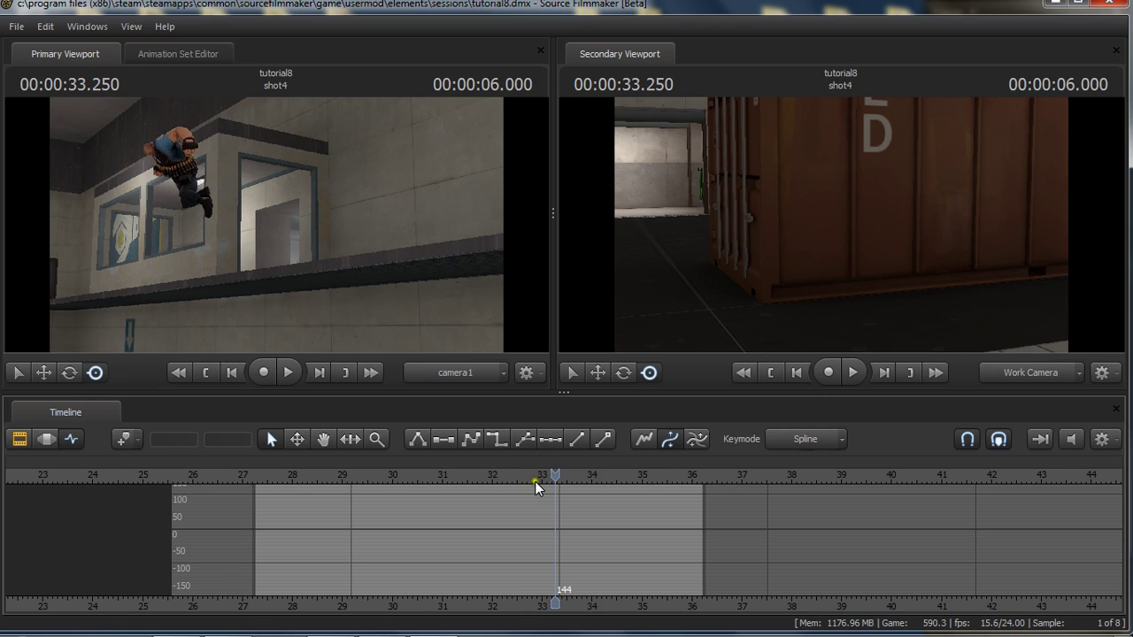
click(536, 478)
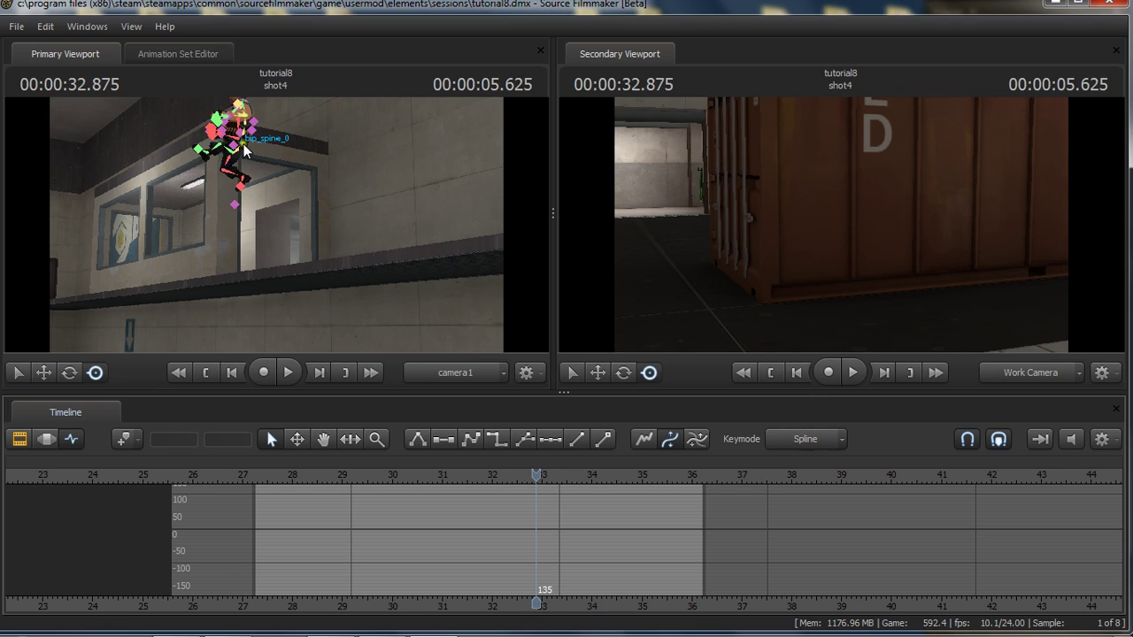
Select the Heavy's pelvis and move the playhead to frames 139–140.
click(239, 149)
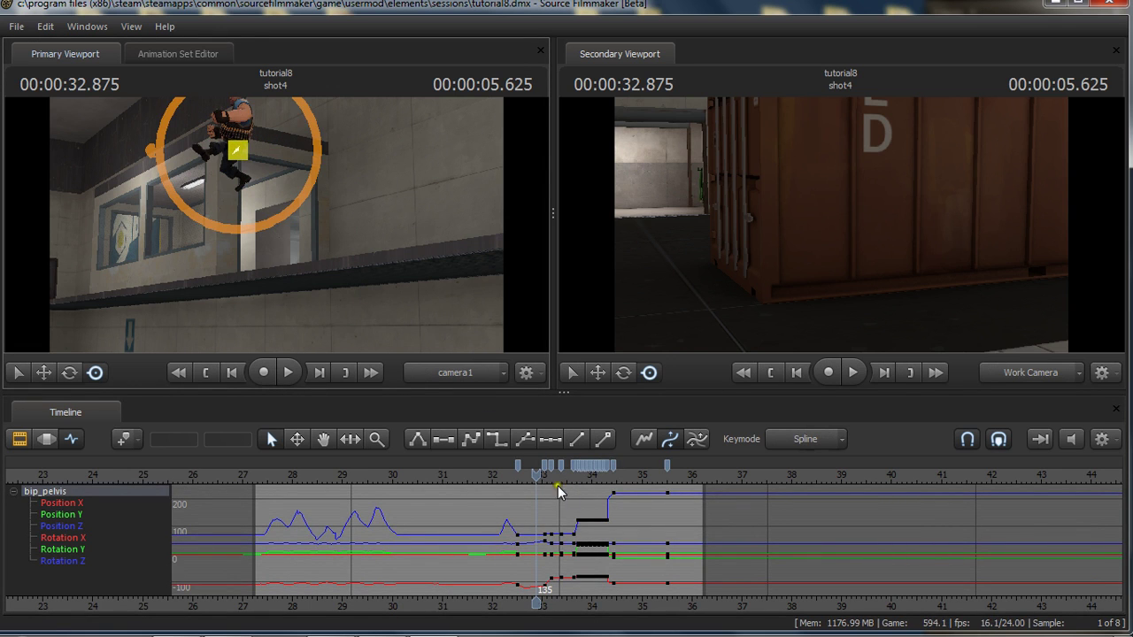
scroll(556, 489, up, 5)
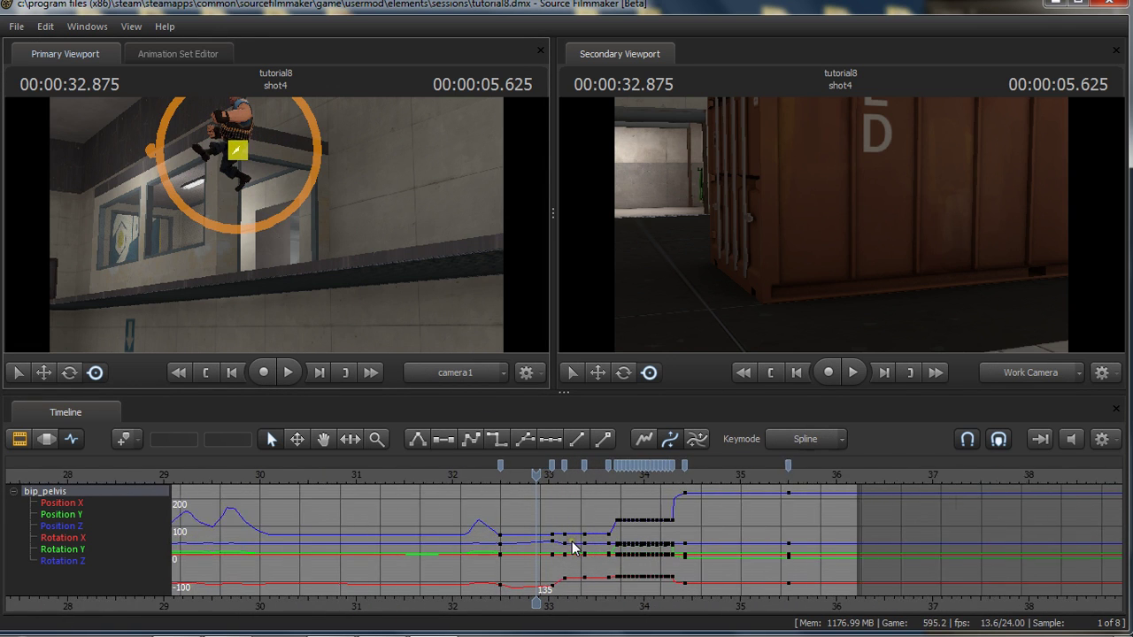
click(553, 480)
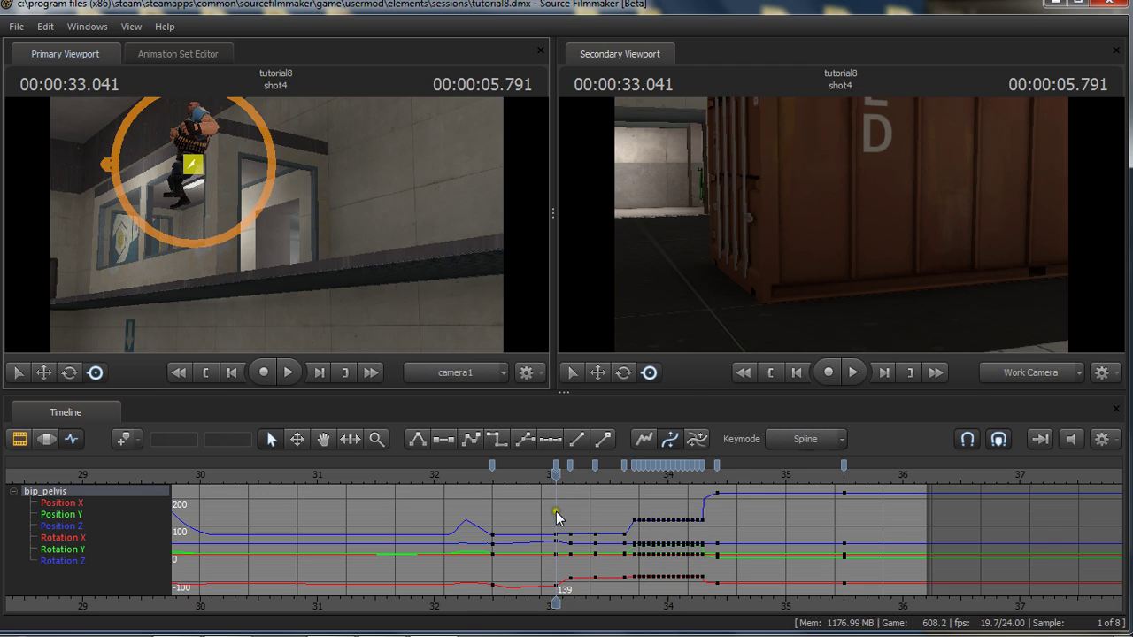
drag(552, 475, 587, 487)
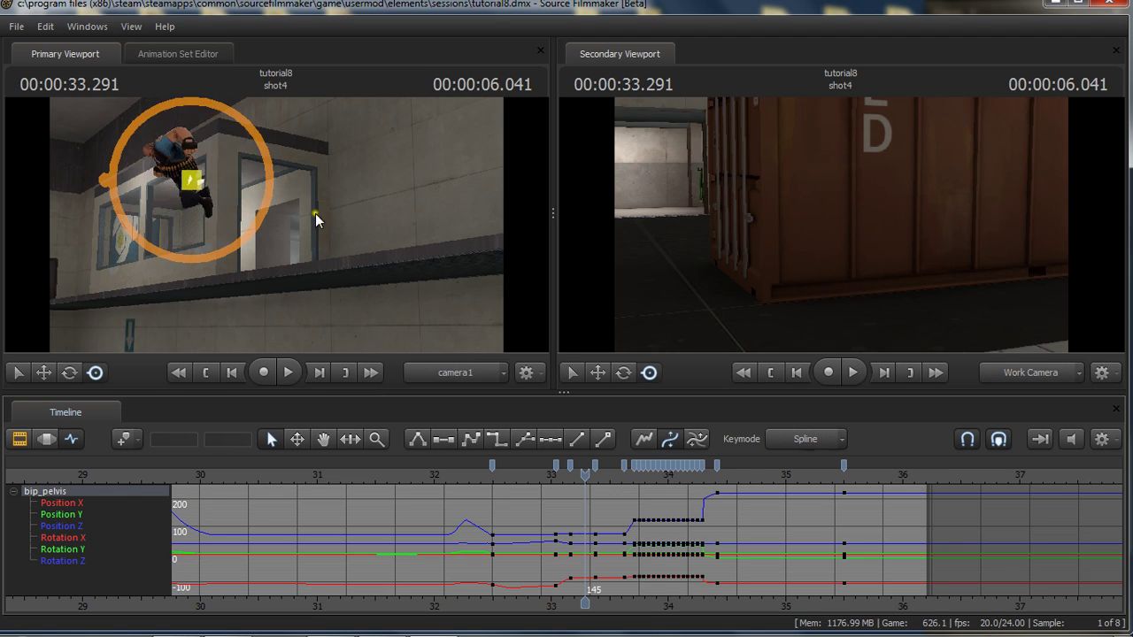
Deselect and reselect the pelvis, then scrub between frames 139 and 141.
click(368, 178)
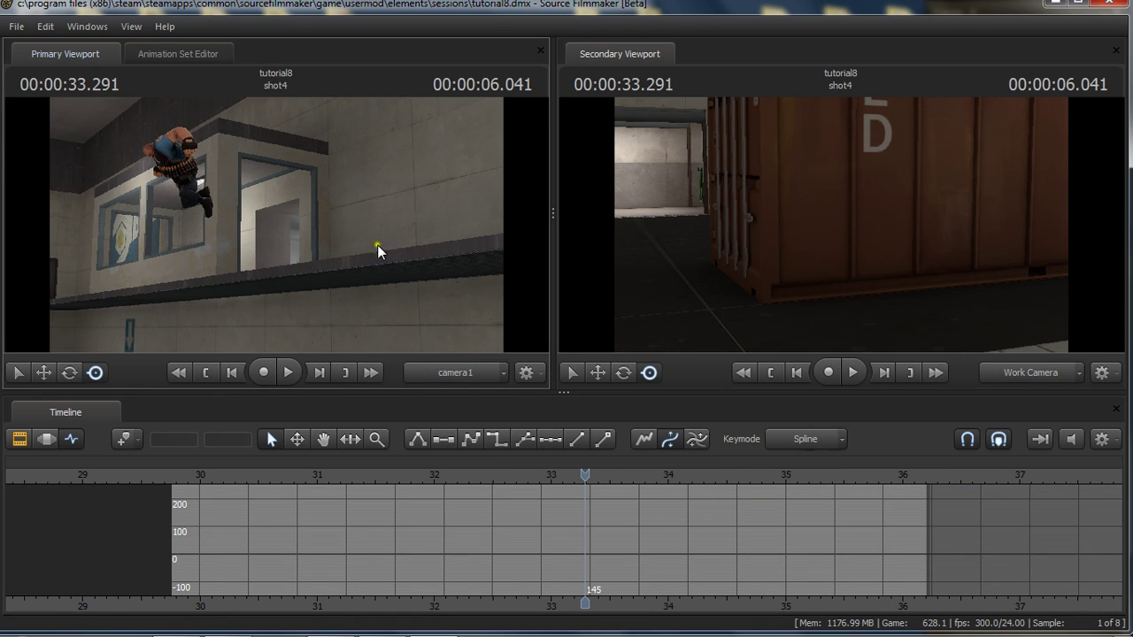
mouse_move(193, 180)
click(193, 181)
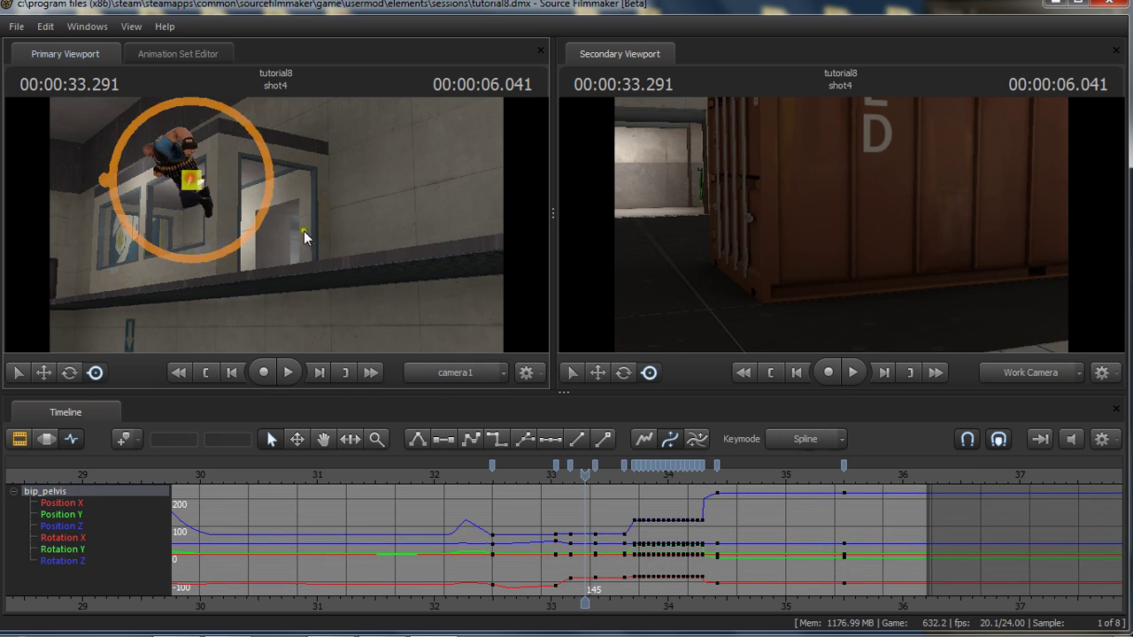
scroll(653, 575, up, 4)
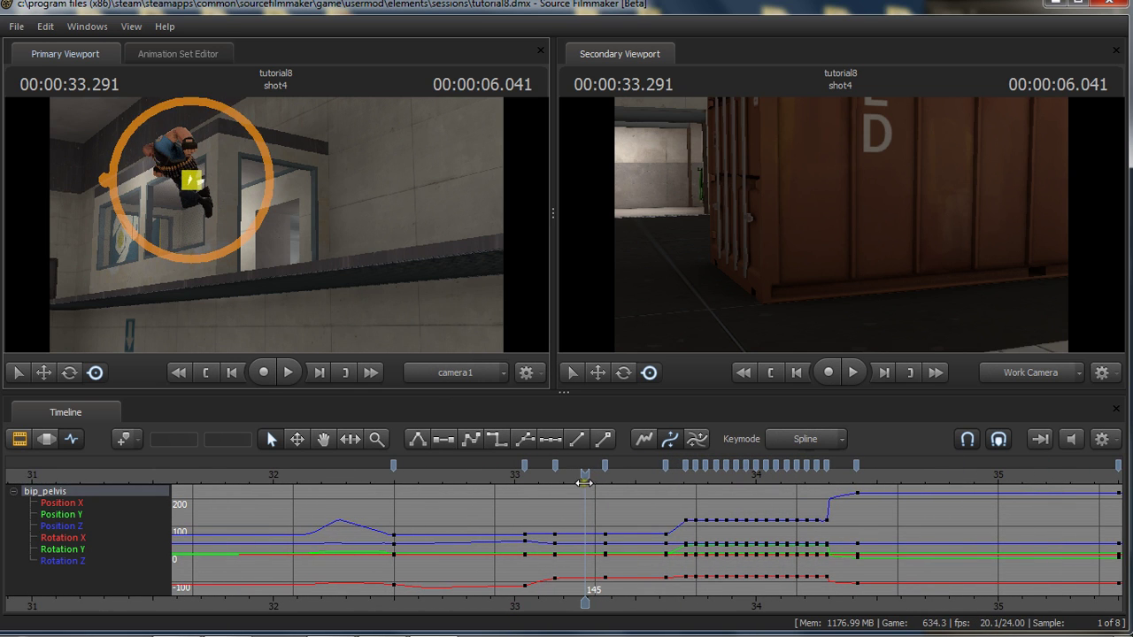
drag(584, 478, 555, 474)
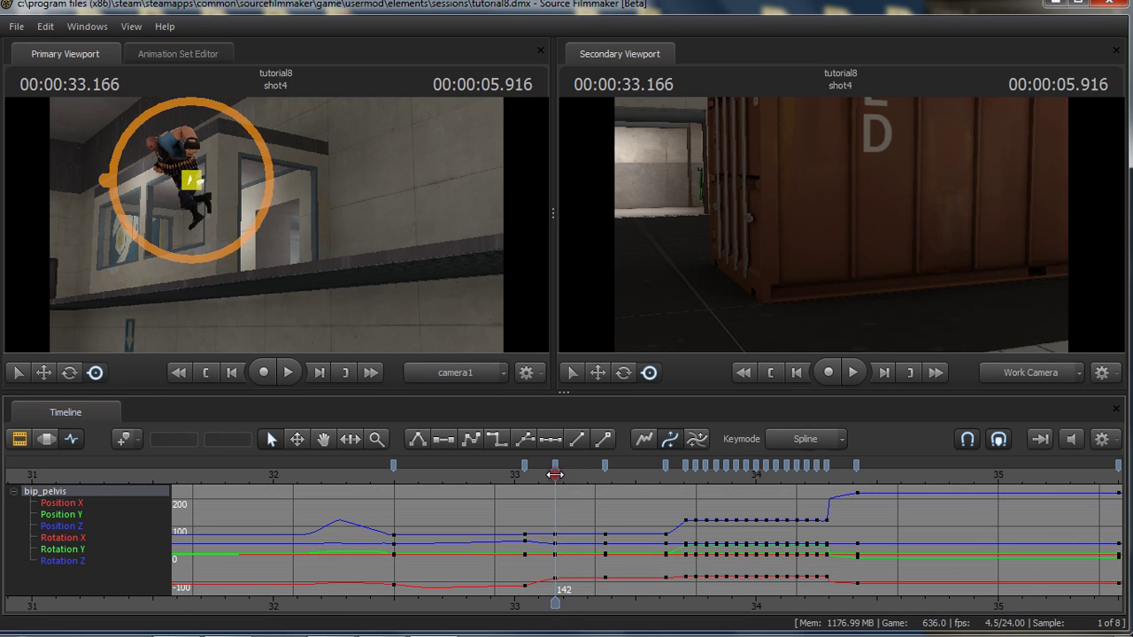
click(519, 475)
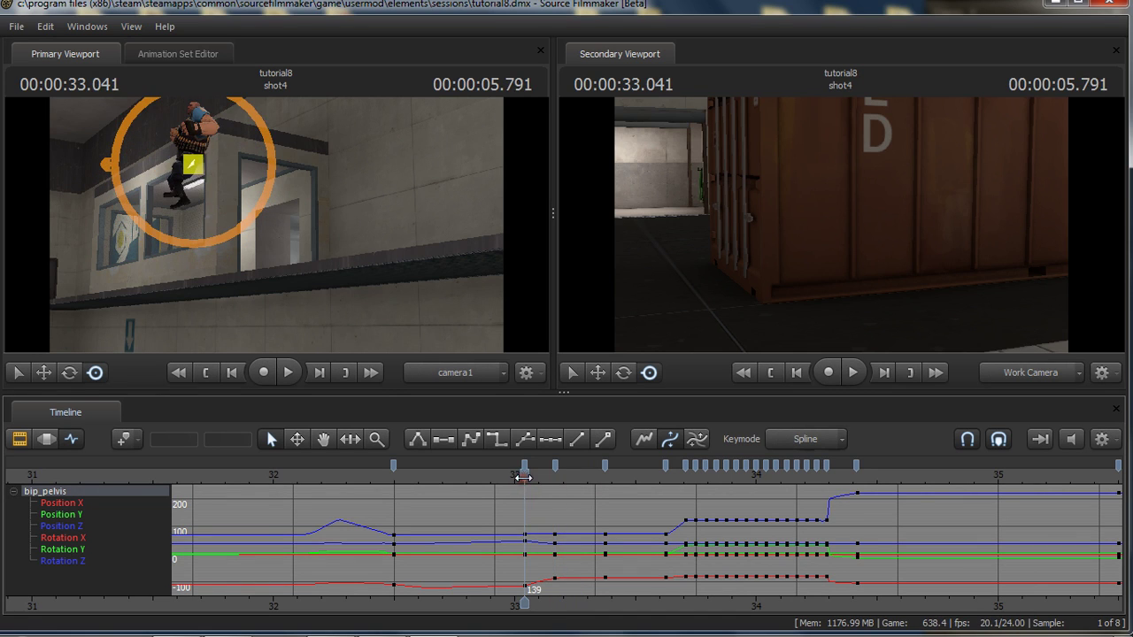
drag(525, 475, 674, 501)
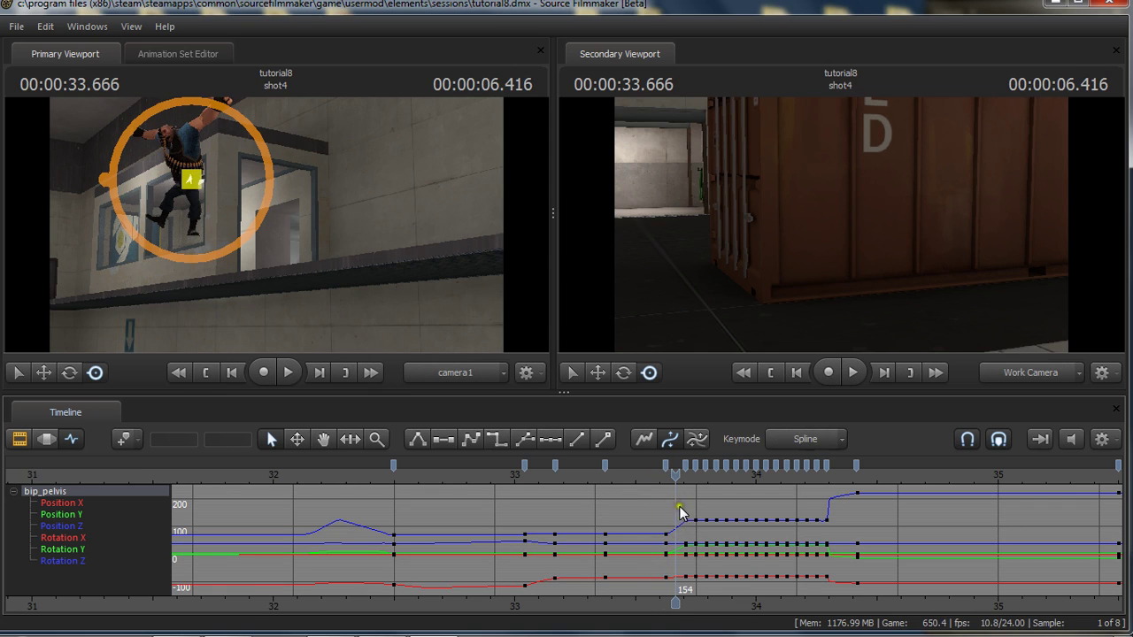
Scrub to frame 155 and step back to frame 153, checking the pre-jump pose.
drag(669, 531, 678, 533)
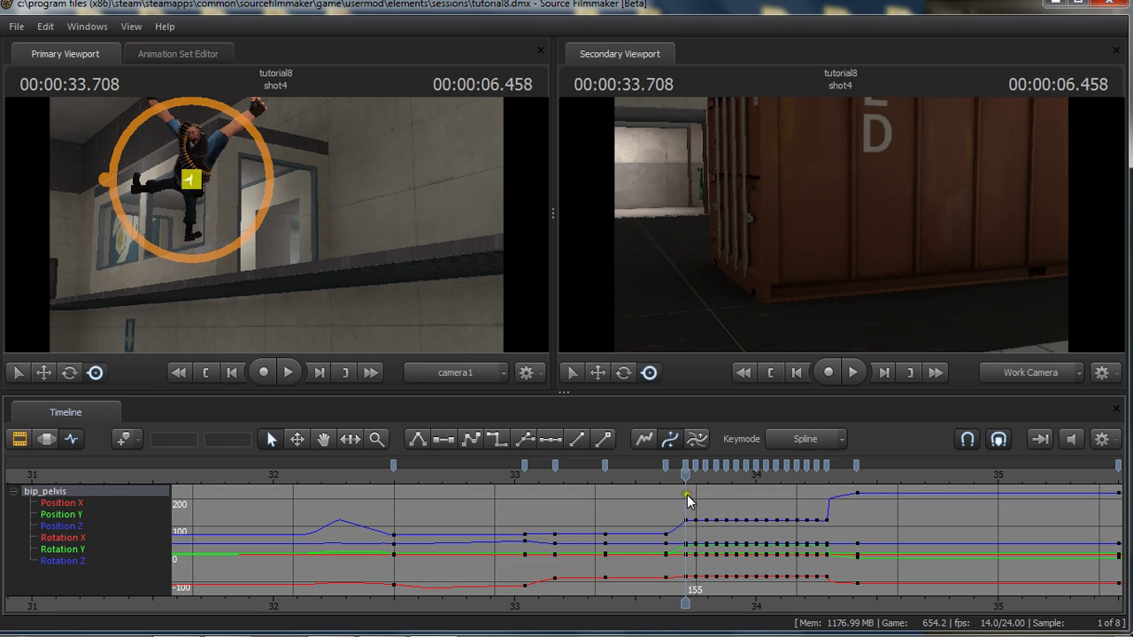
drag(678, 540, 674, 541)
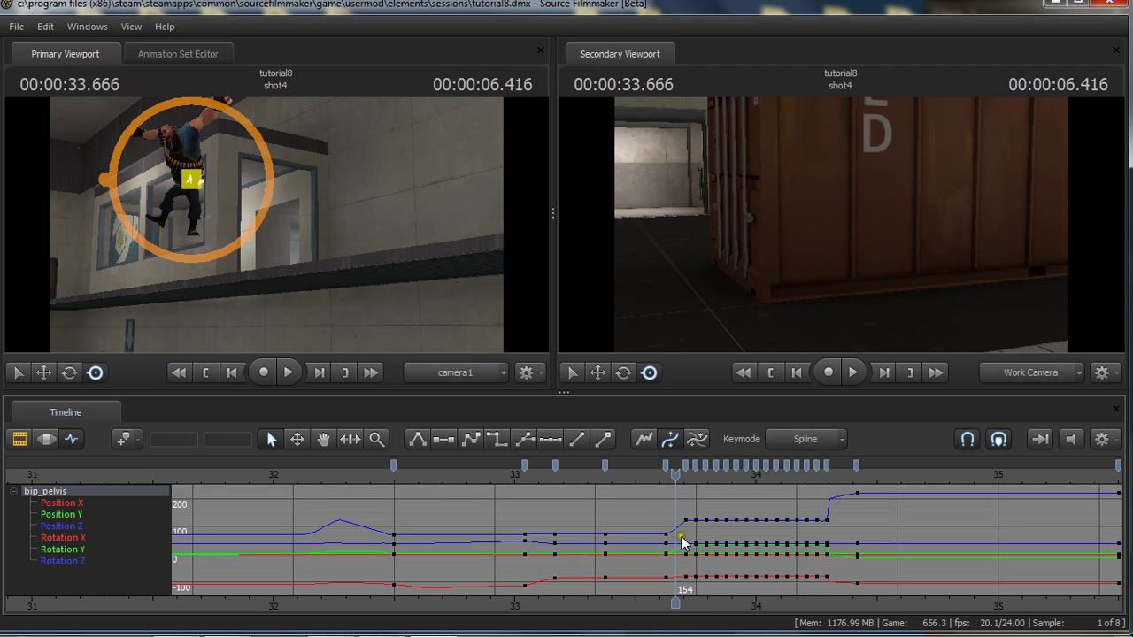
key(Left)
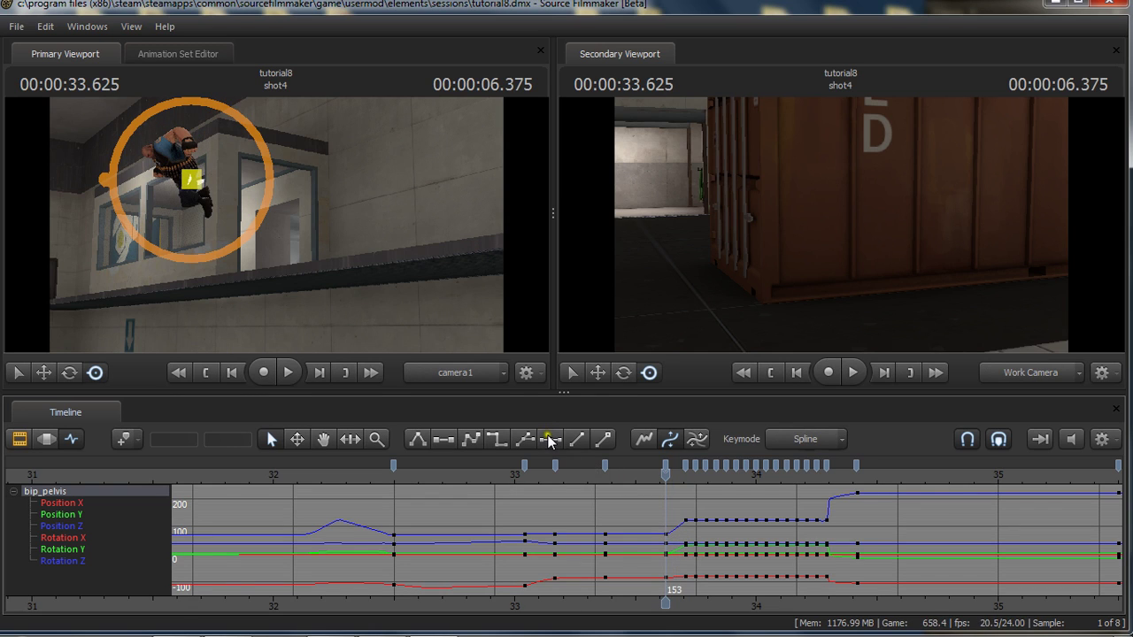
key(Right)
key(Right)
key(Left)
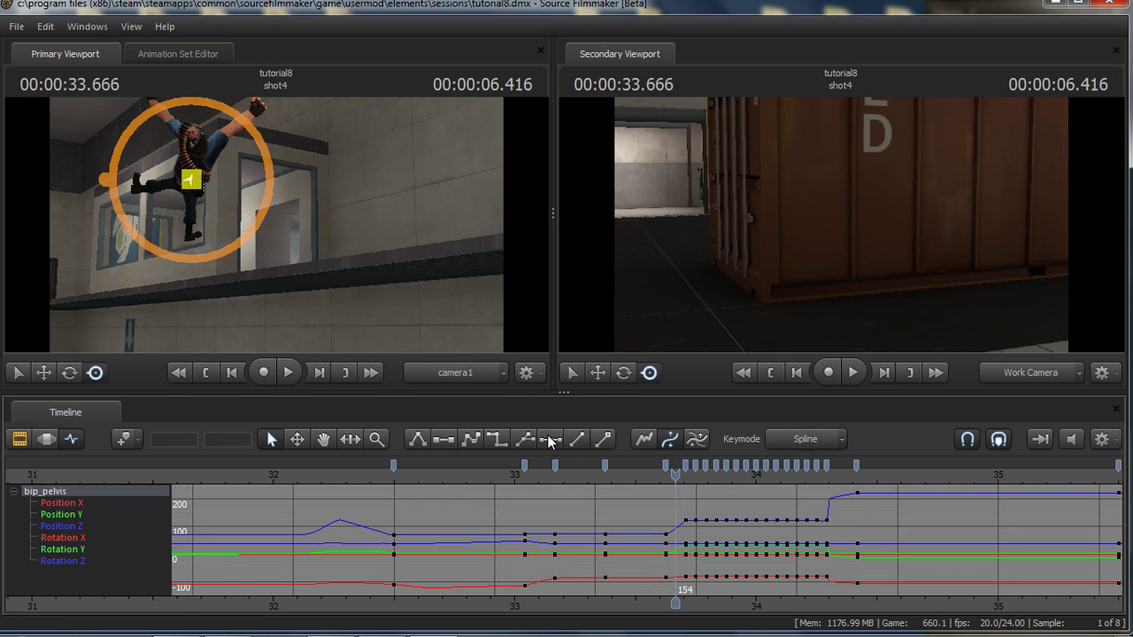
key(Left)
key(Right)
key(Right)
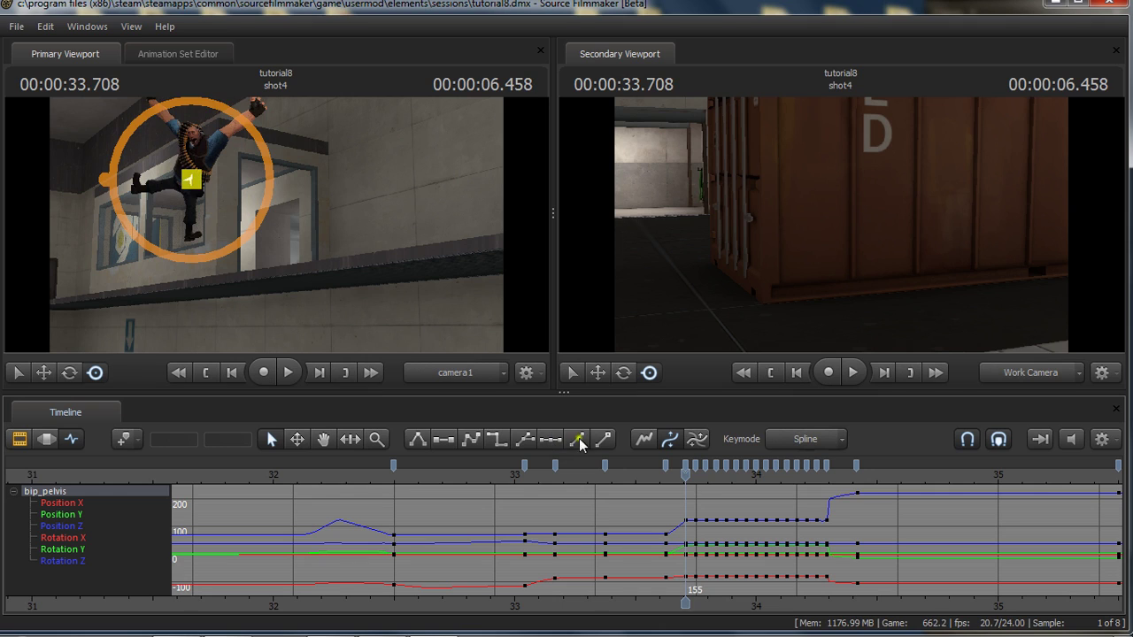
Shift the frame-153 pelvis keys to frame 152, play the jump, and return to frame 153.
drag(659, 515, 666, 550)
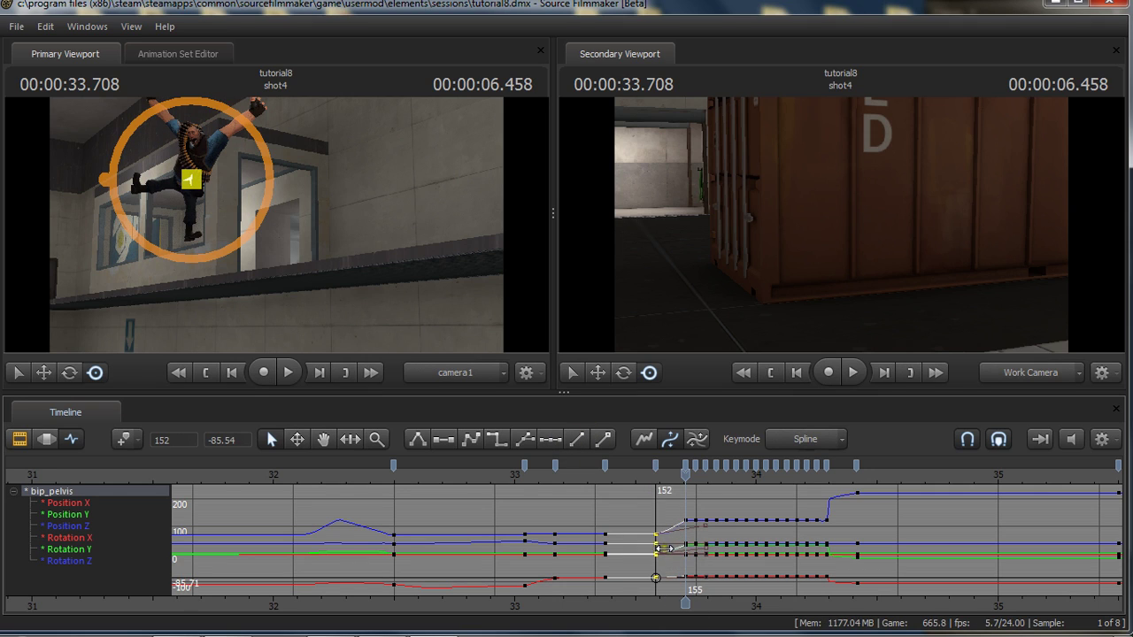
click(614, 476)
key(space)
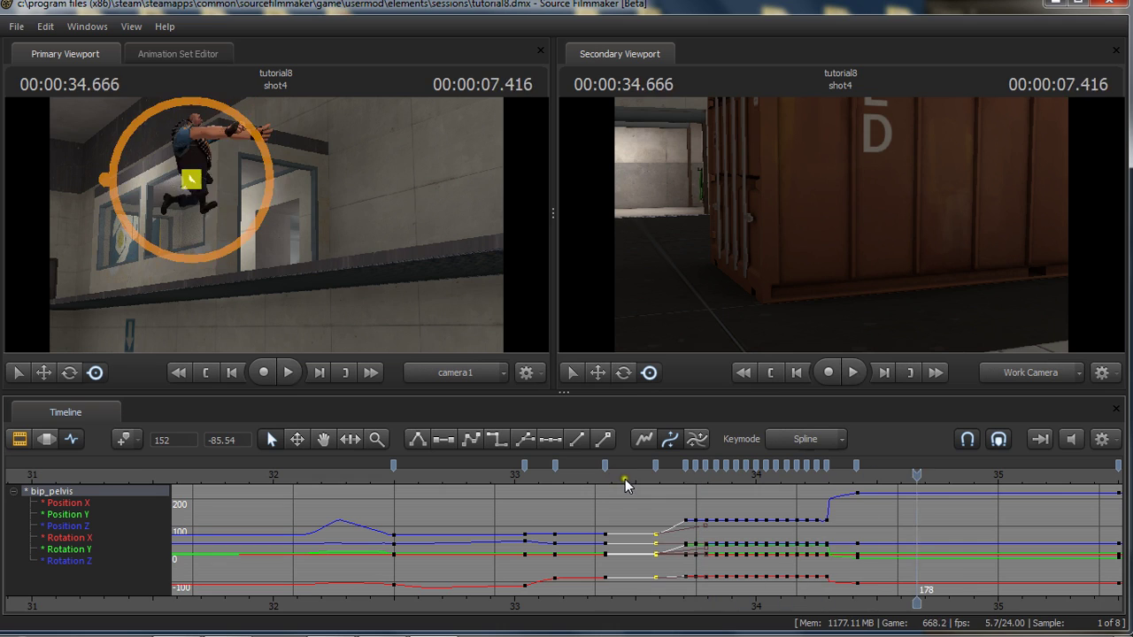
drag(632, 477, 678, 562)
click(672, 482)
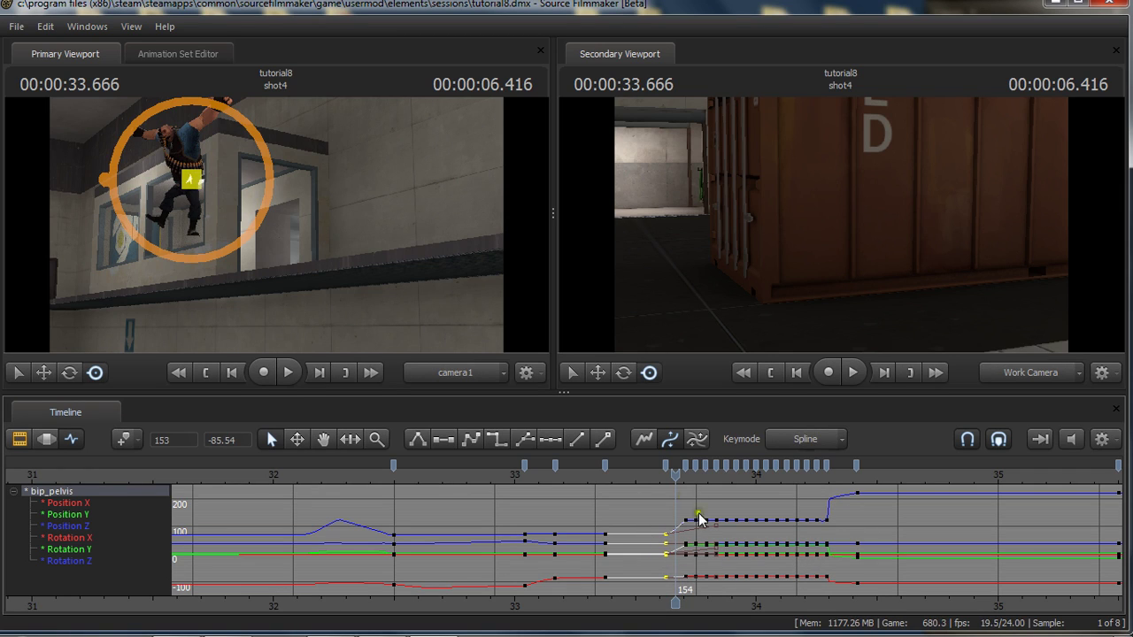
click(670, 476)
drag(670, 476, 687, 494)
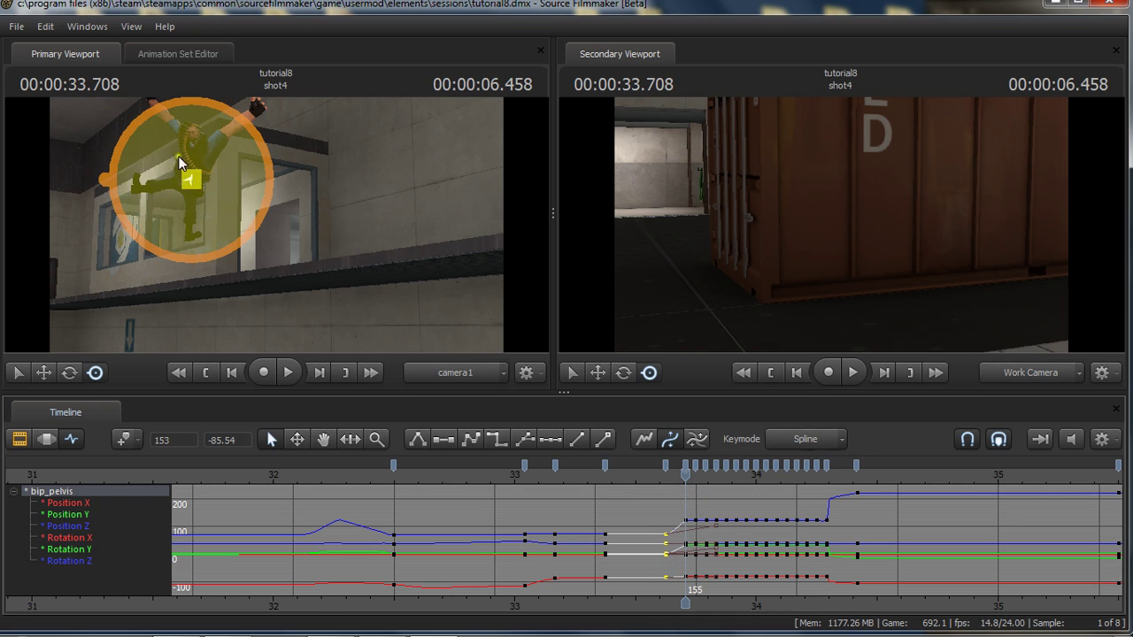
Test-rotate the Heavy's pelvis to turn his body, then deselect it.
mouse_move(167, 152)
mouse_down()
mouse_move(190, 141)
mouse_move(181, 146)
mouse_up()
drag(204, 151, 270, 125)
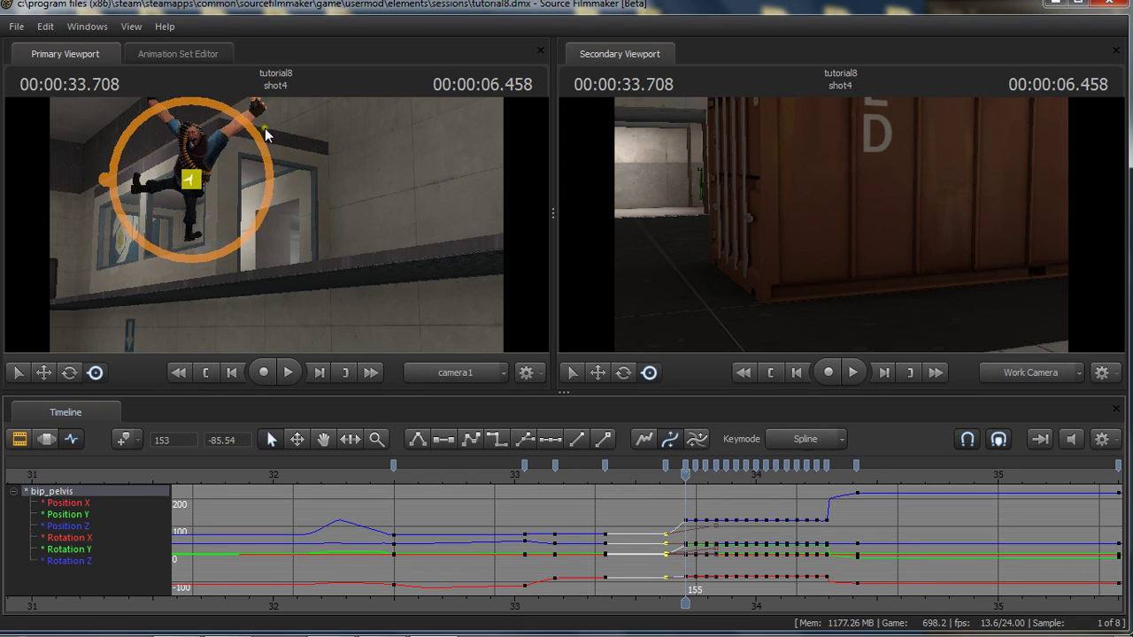
click(668, 506)
click(353, 236)
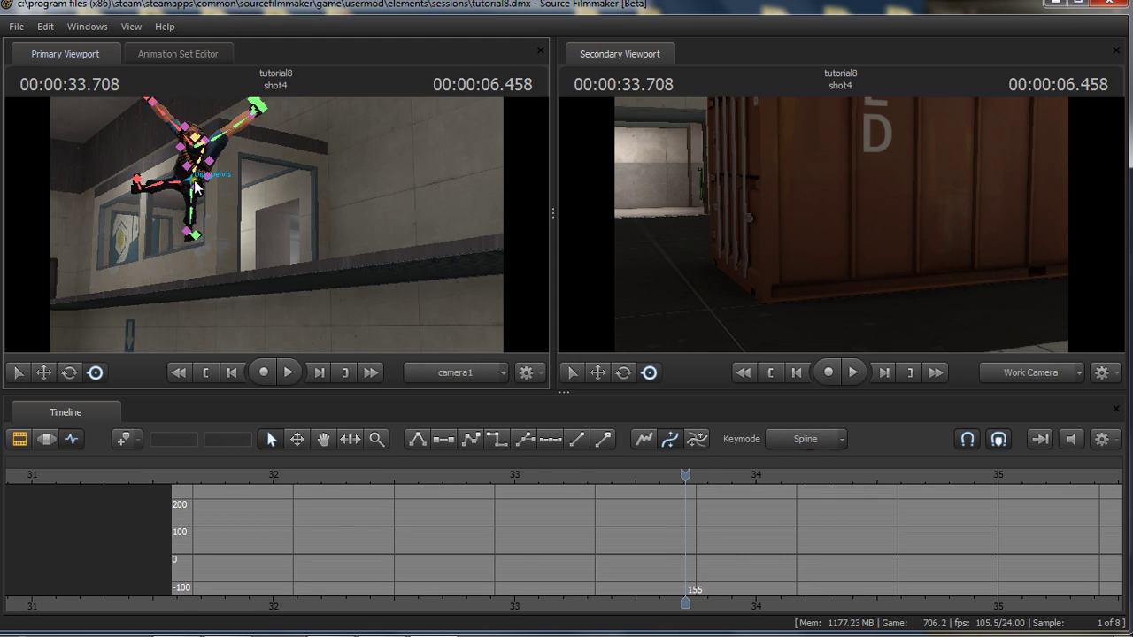
Select the pelvis and step through the jump to frame 168, then scrub to 34.416.
click(191, 180)
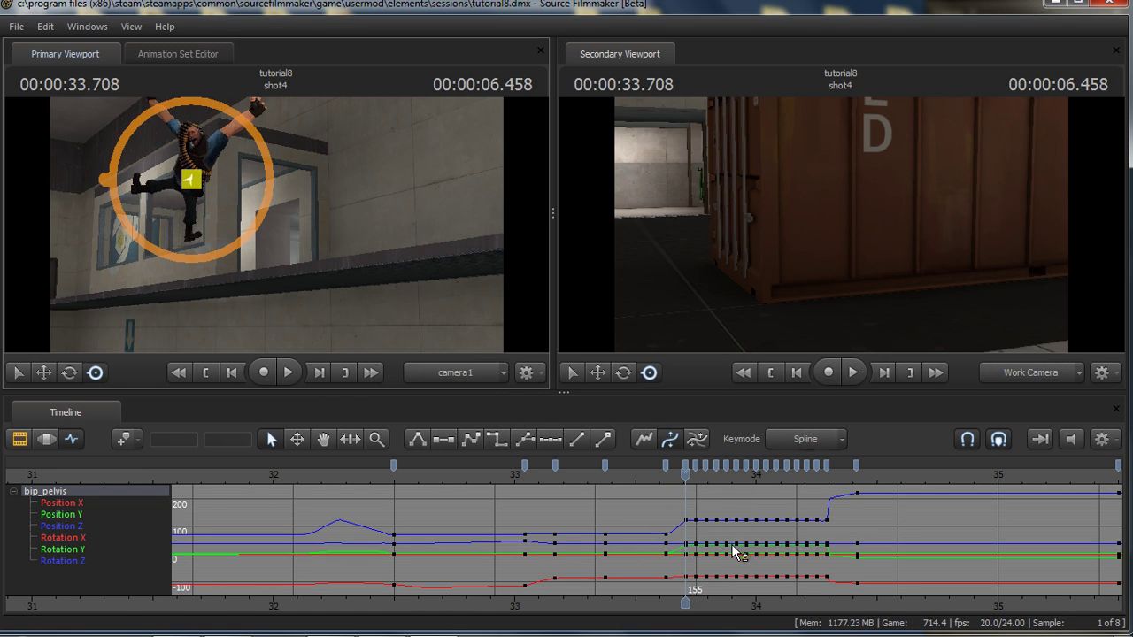
key(Right)
key(Left)
key(Right)
key(Right)
key(Right)
key(Right)
key(Right)
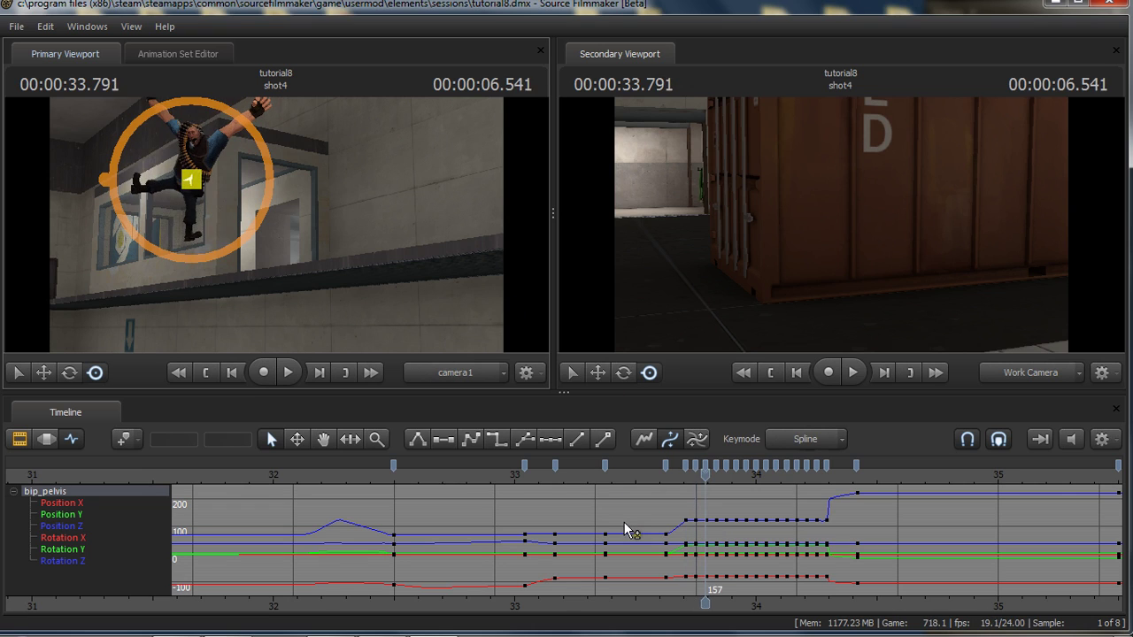
key(Right)
key(Right)
key(Right)
key(Right)
key(Right)
key(Right)
key(Right)
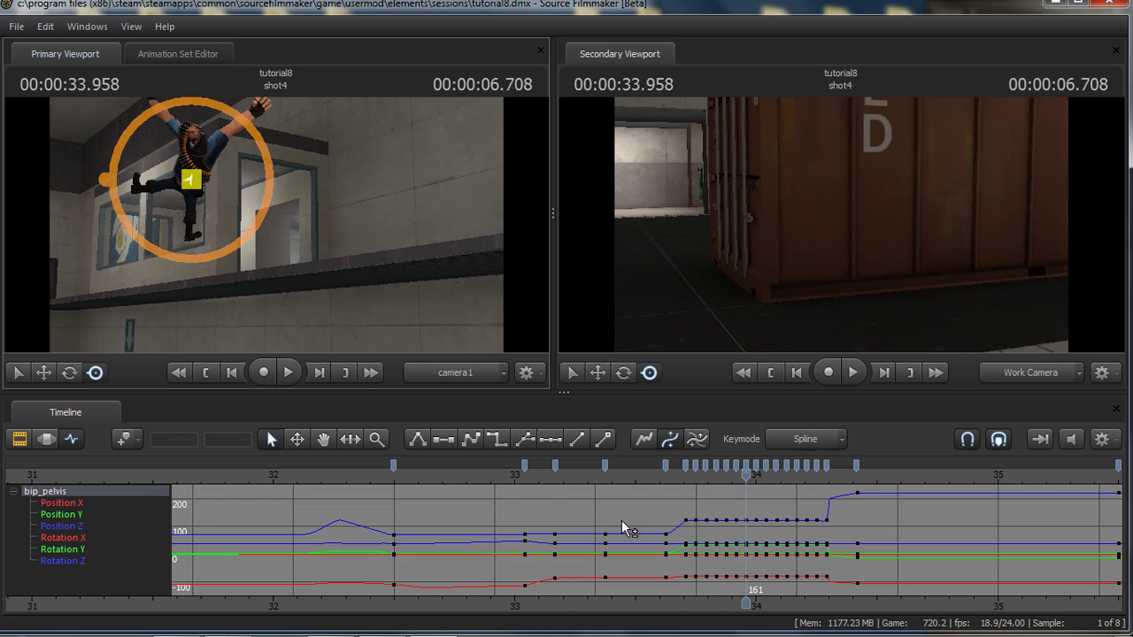
key(Right)
click(682, 484)
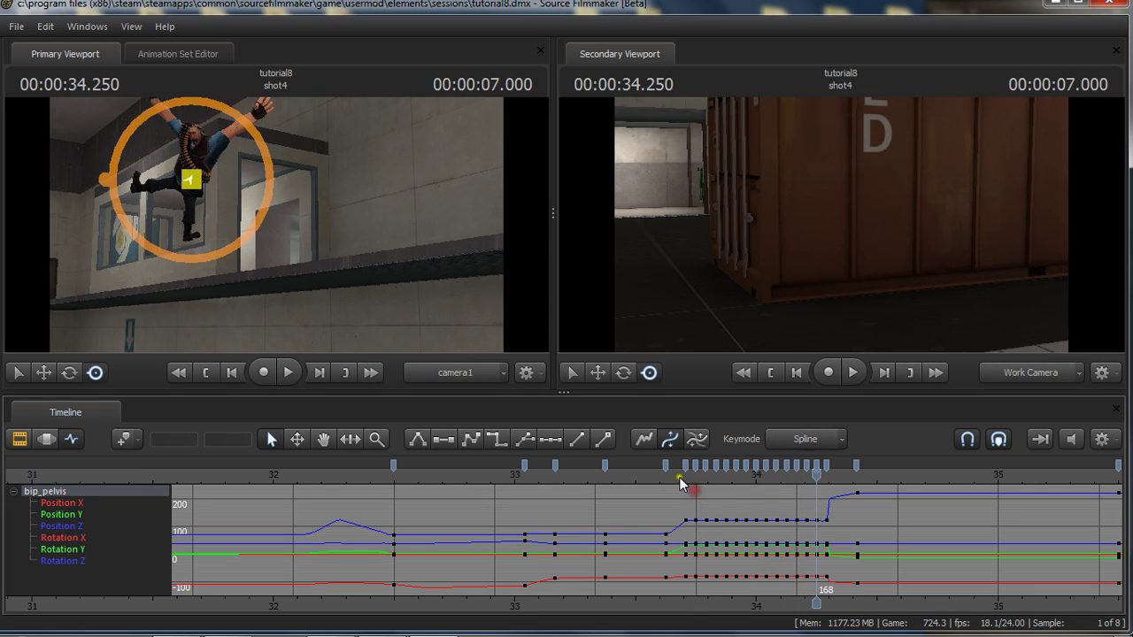
drag(678, 477, 827, 497)
key(Right)
key(Right)
key(Right)
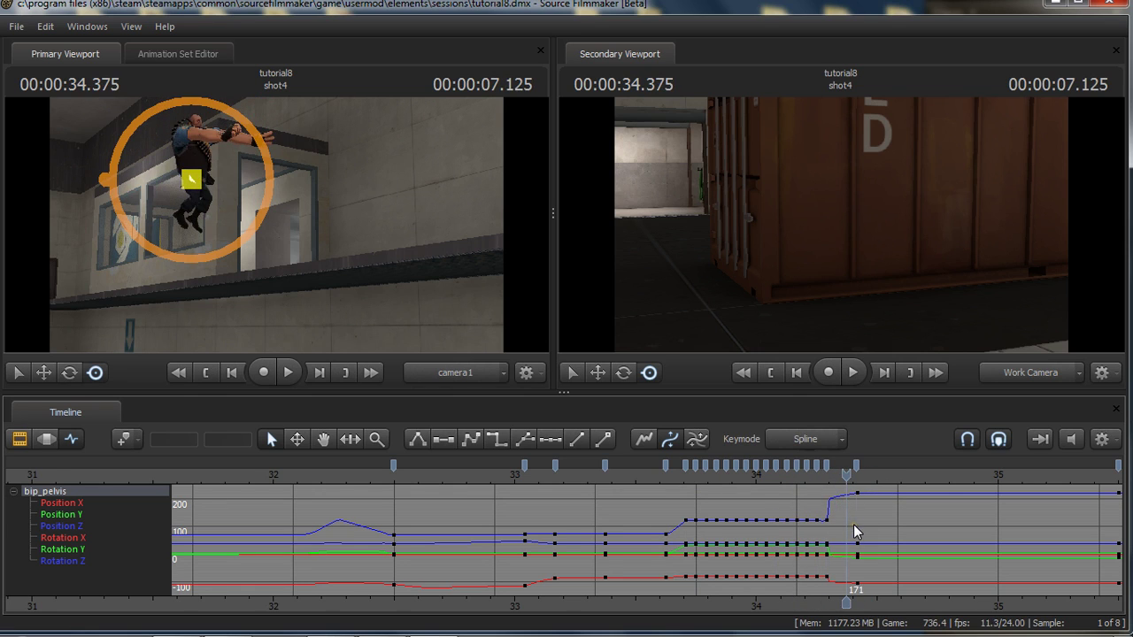
drag(821, 481, 953, 508)
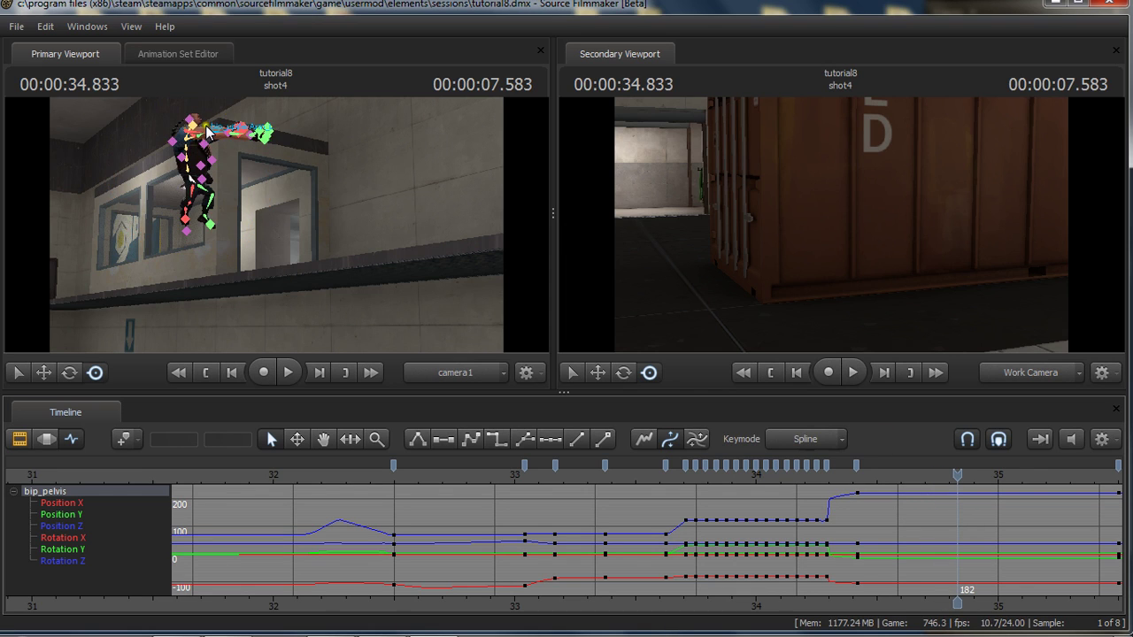
Select bip_upperArm_R and follow its arc across frames 175–191, then reselect the pelvis.
ctrl+click(197, 133)
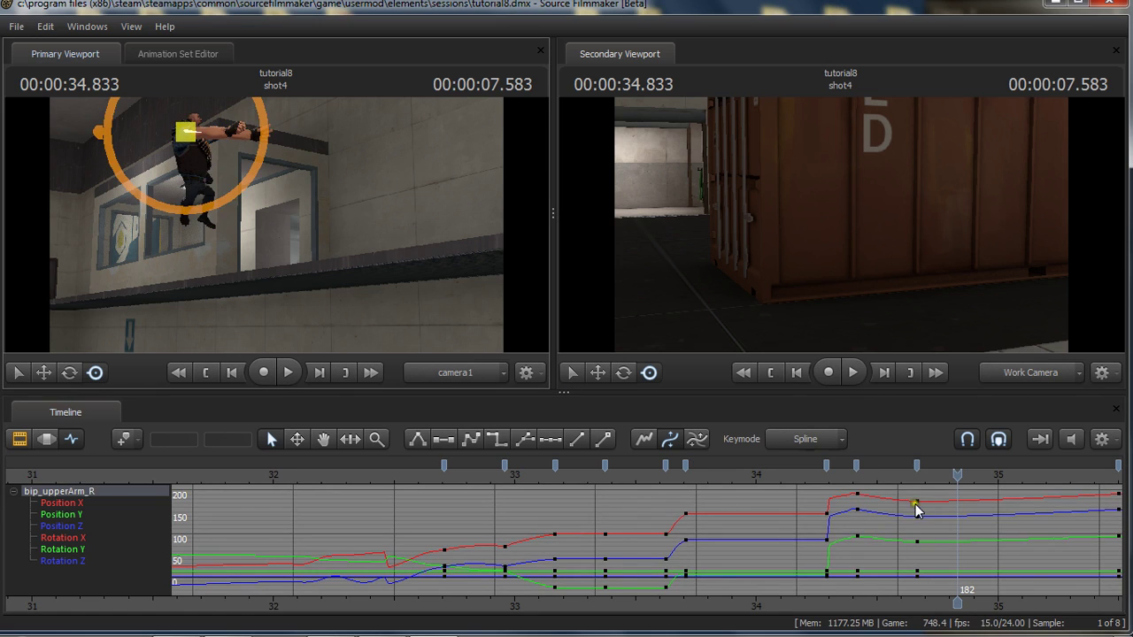
drag(876, 487, 967, 494)
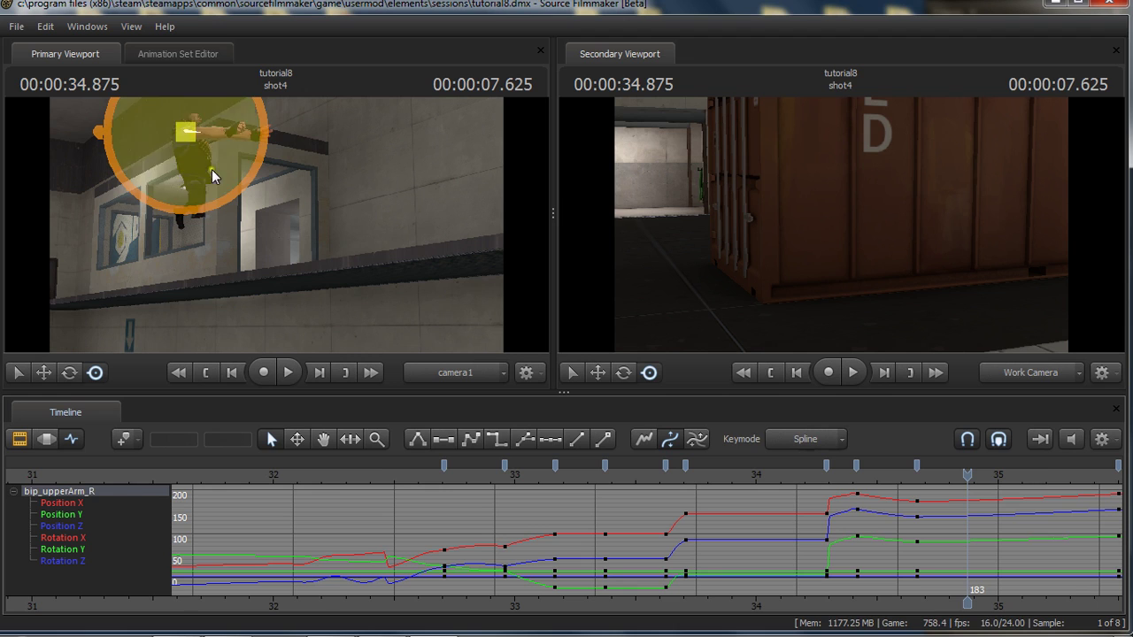
drag(932, 478, 980, 486)
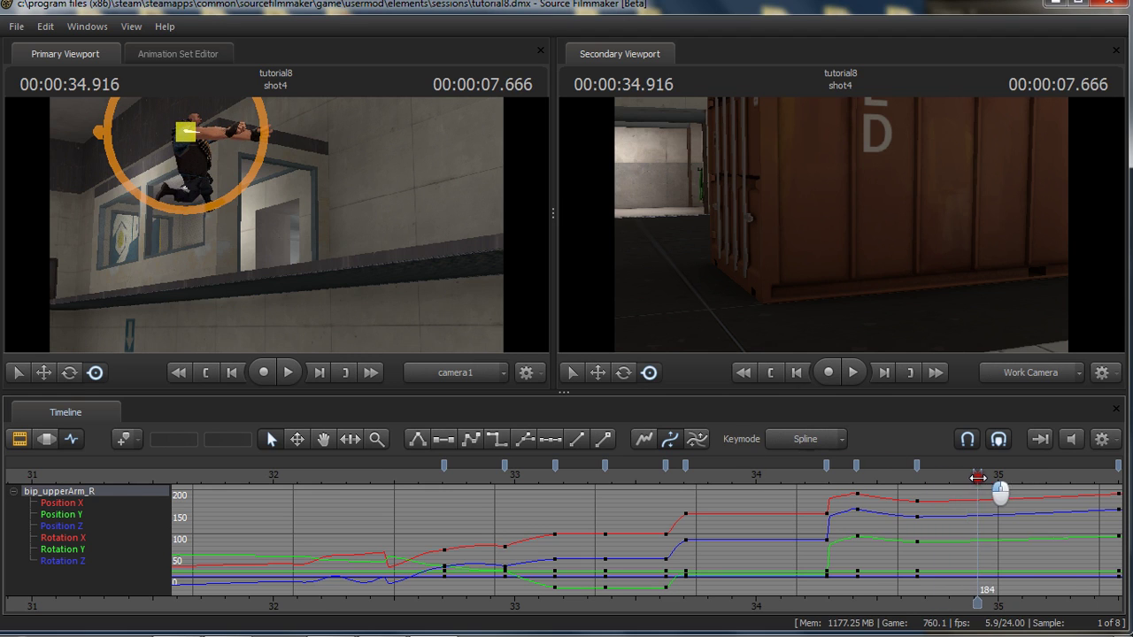
middle_drag(938, 603, 552, 589)
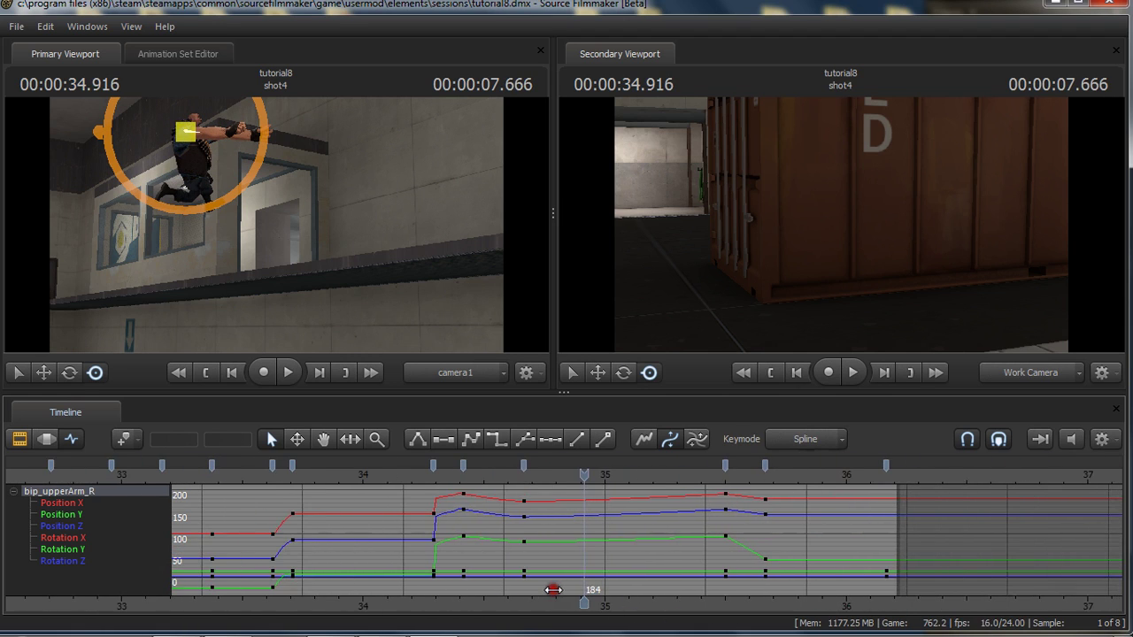
drag(583, 475, 727, 487)
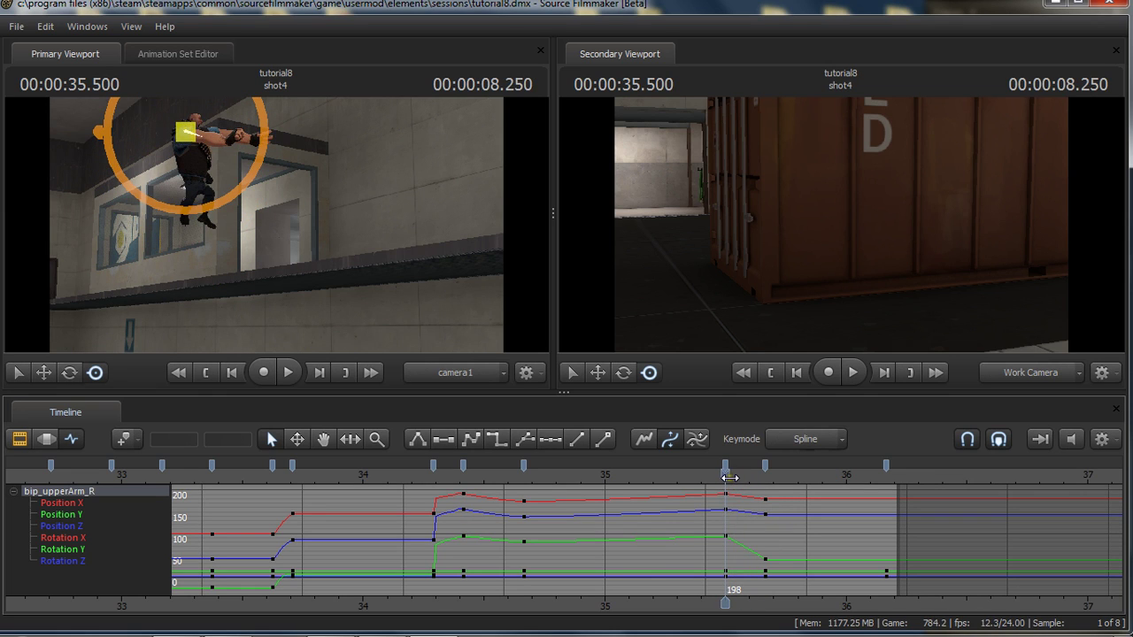
click(193, 180)
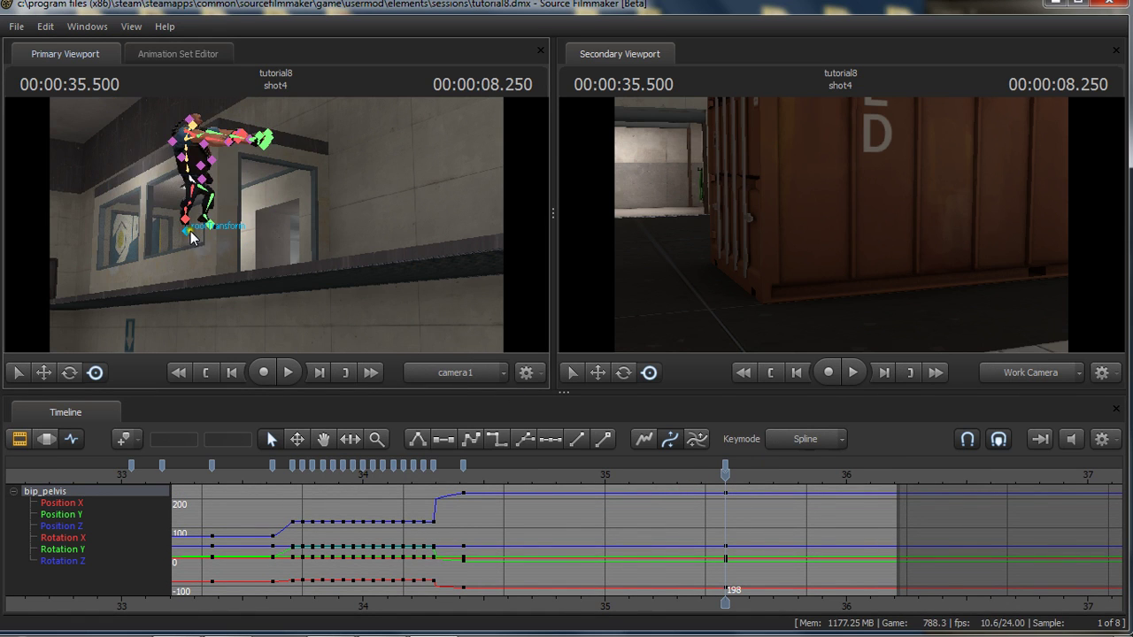
Select rootTransform, scrub the fall-off from frame 199 to 203, and zoom the graph out.
click(201, 245)
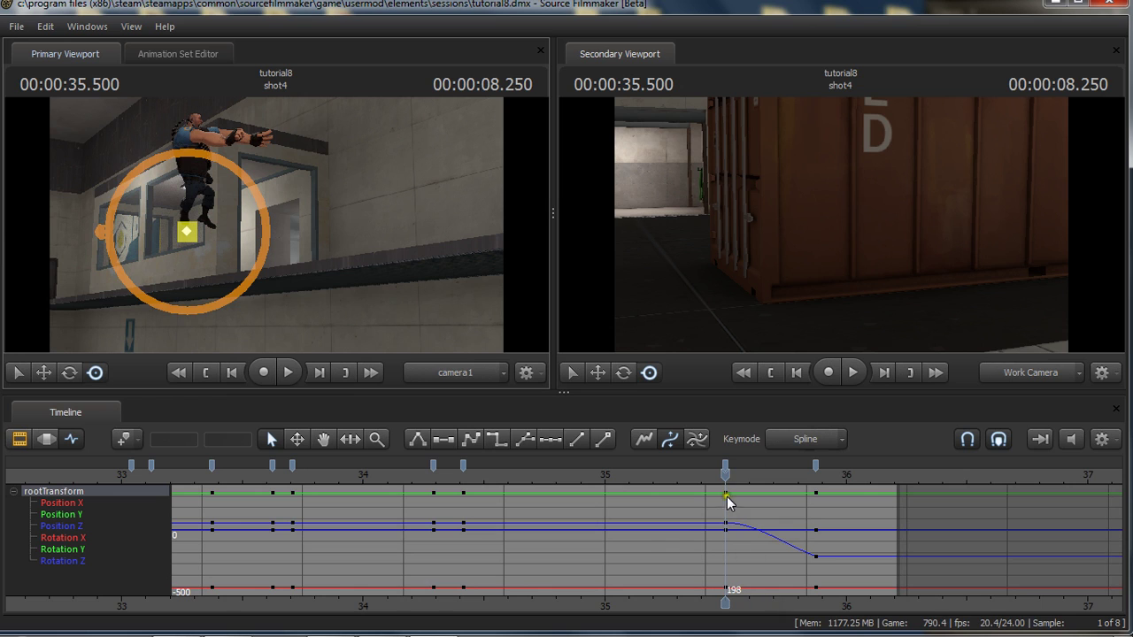
drag(726, 473, 778, 517)
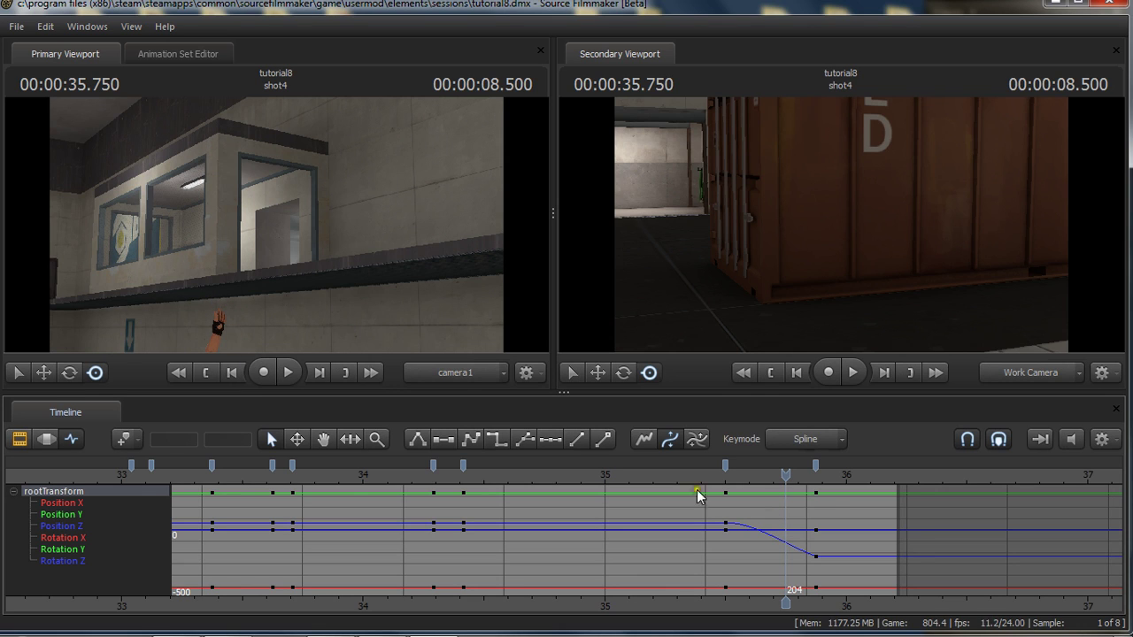
drag(747, 482, 805, 480)
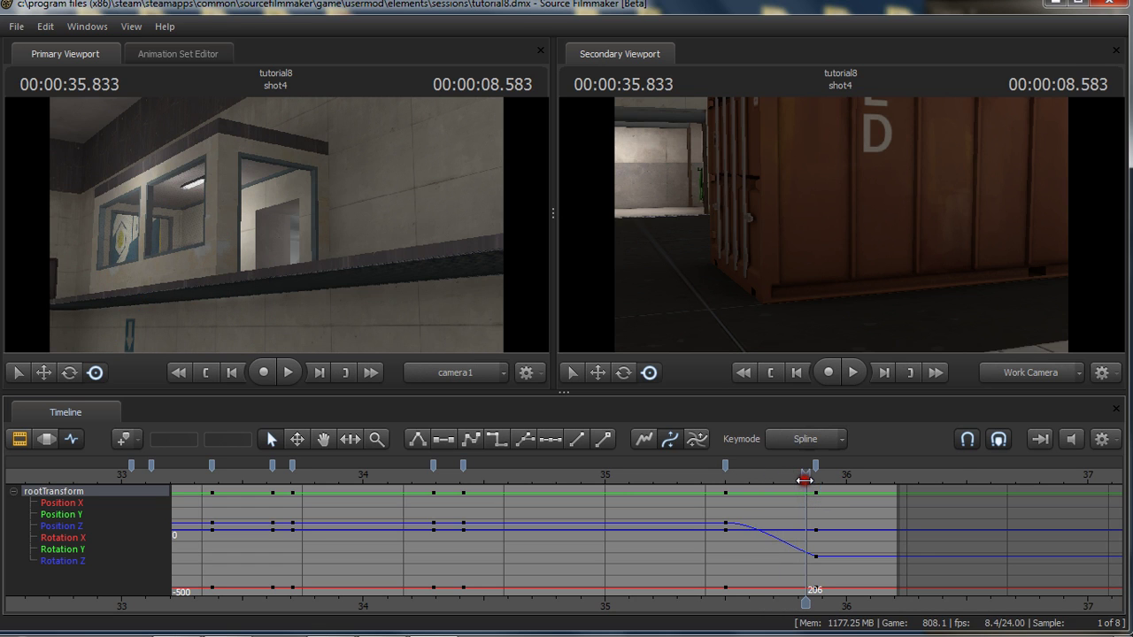
scroll(608, 538, down, 8)
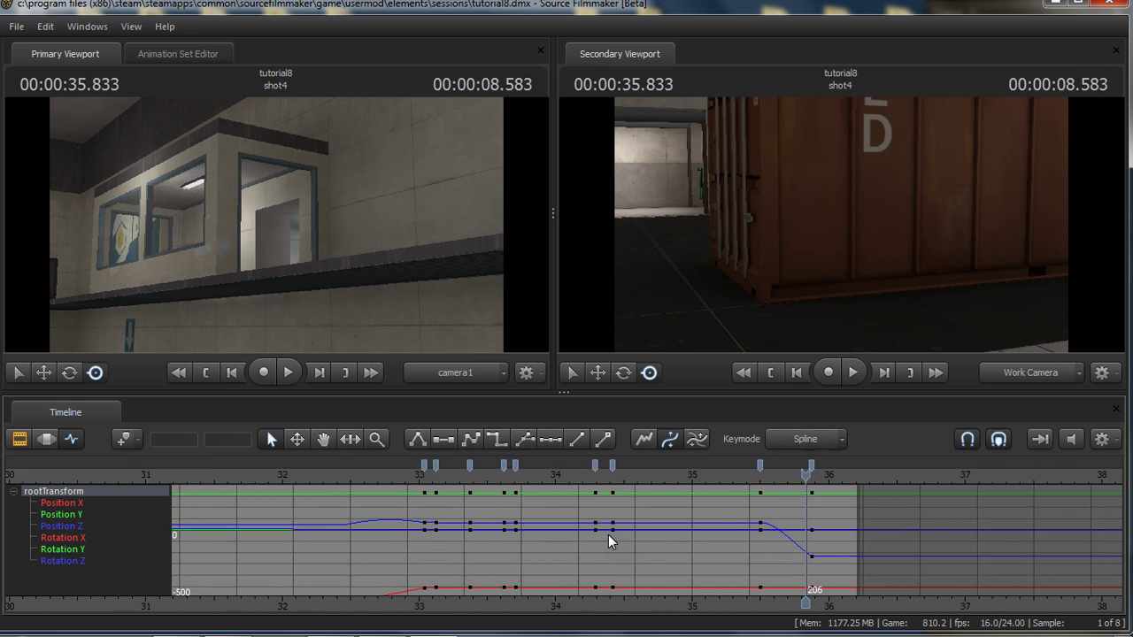
scroll(608, 536, down, 6)
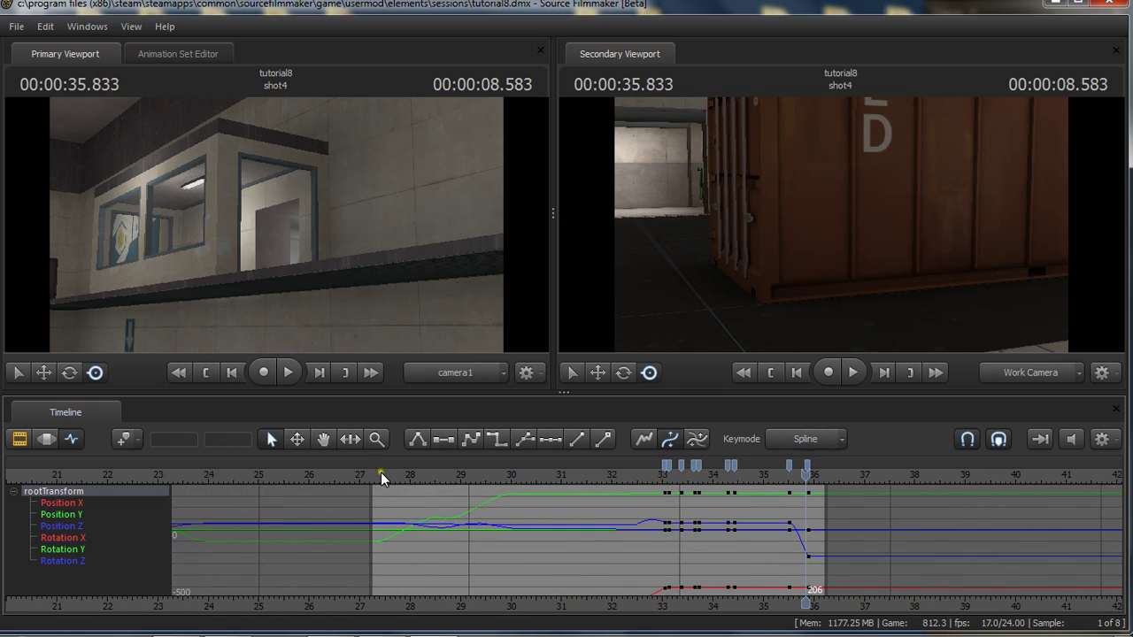
click(375, 474)
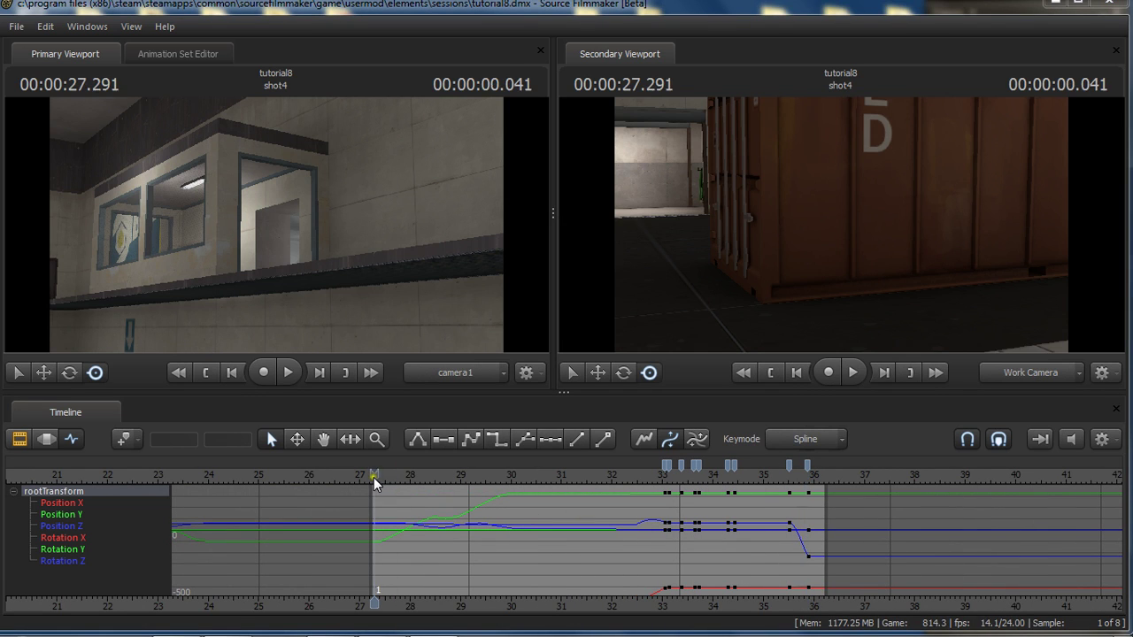
key(space)
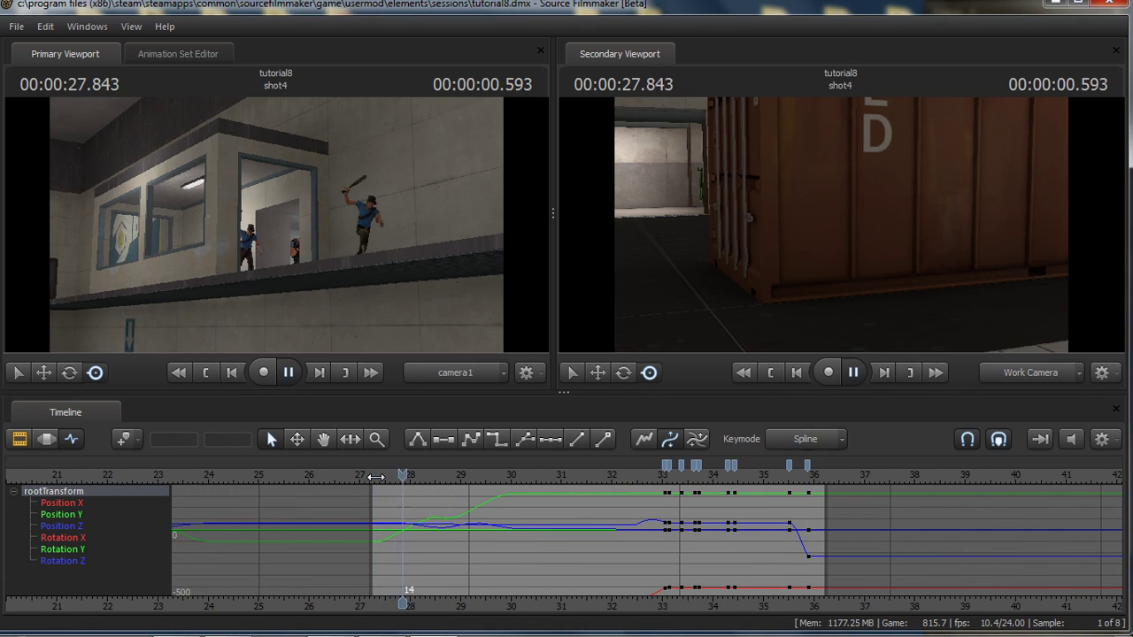
click(378, 477)
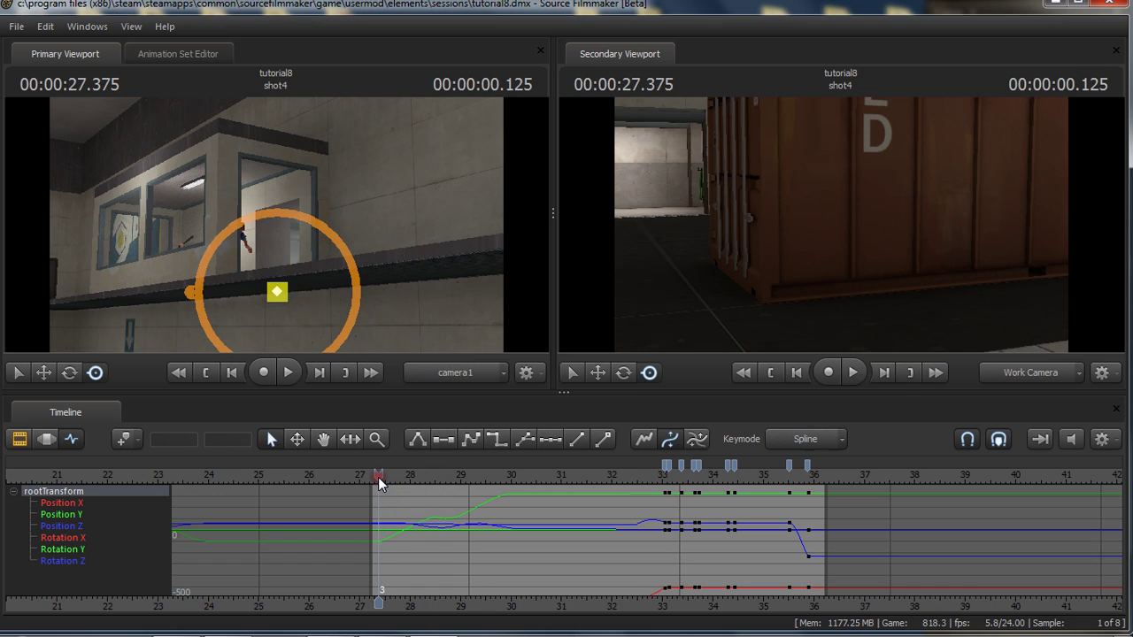
drag(378, 477, 372, 477)
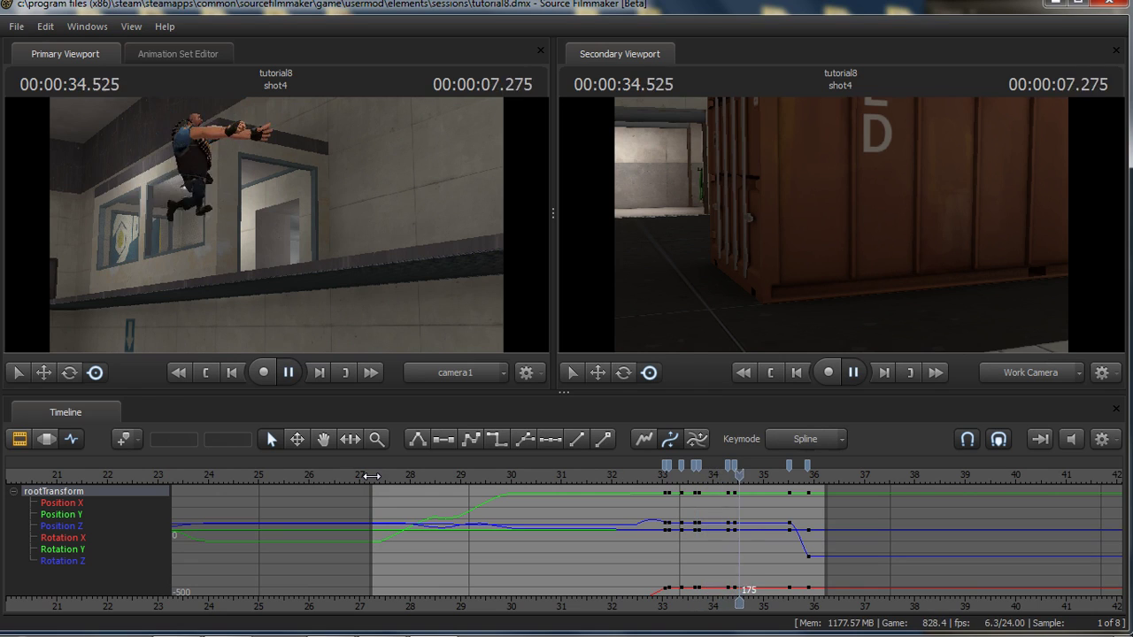
key(space)
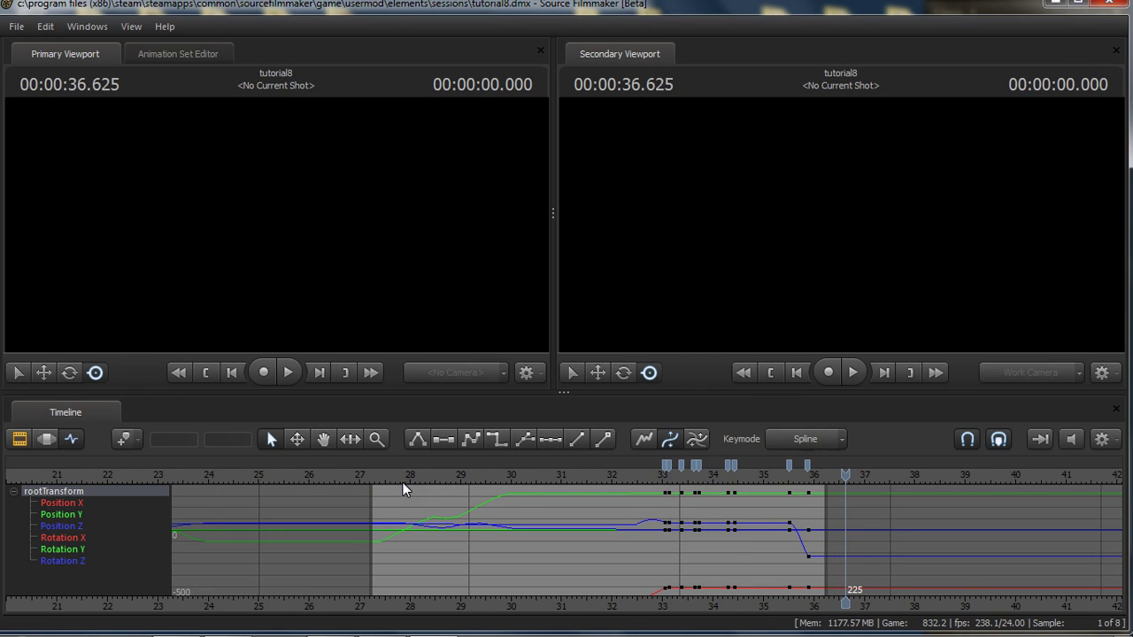
click(403, 482)
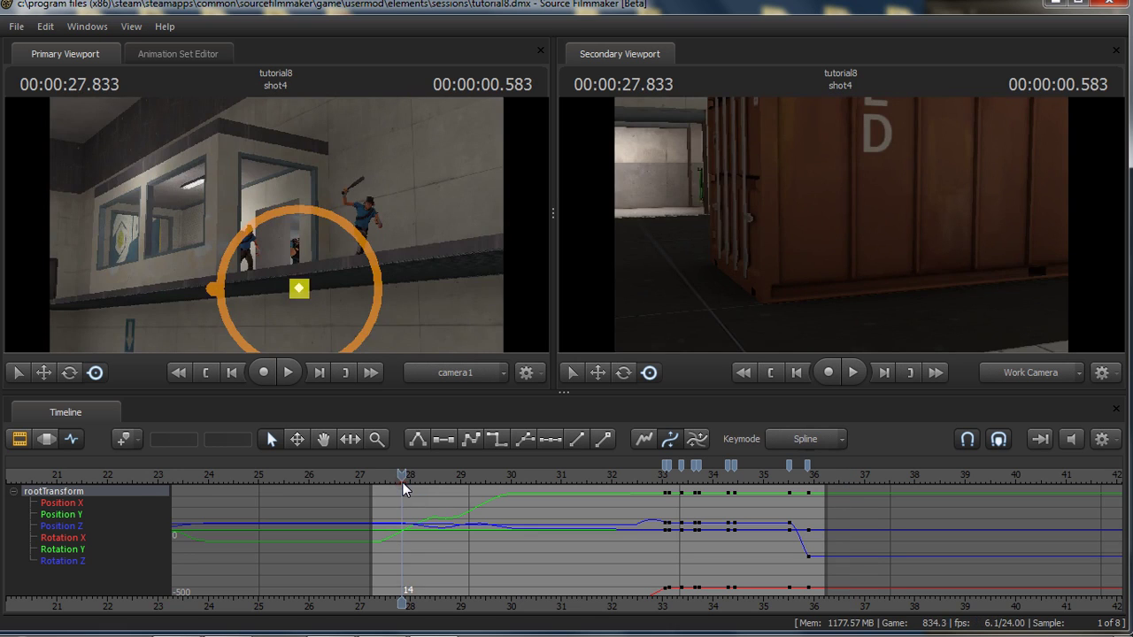
key(XF86AudioMute)
Scrub shot4 forward to around 30.5 seconds.
drag(510, 483, 662, 489)
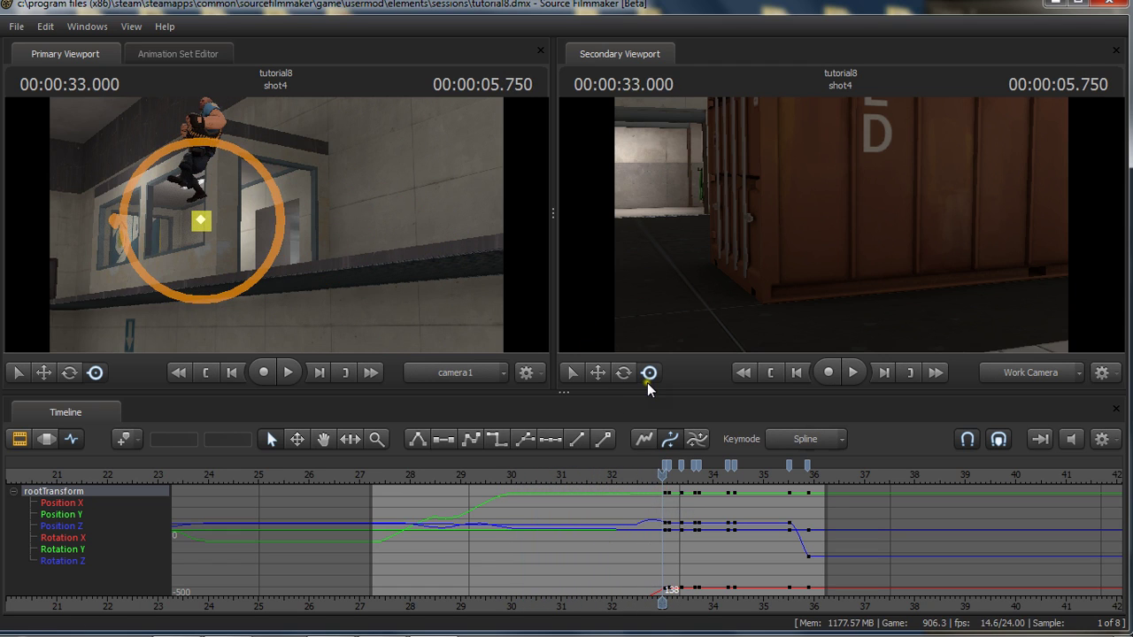